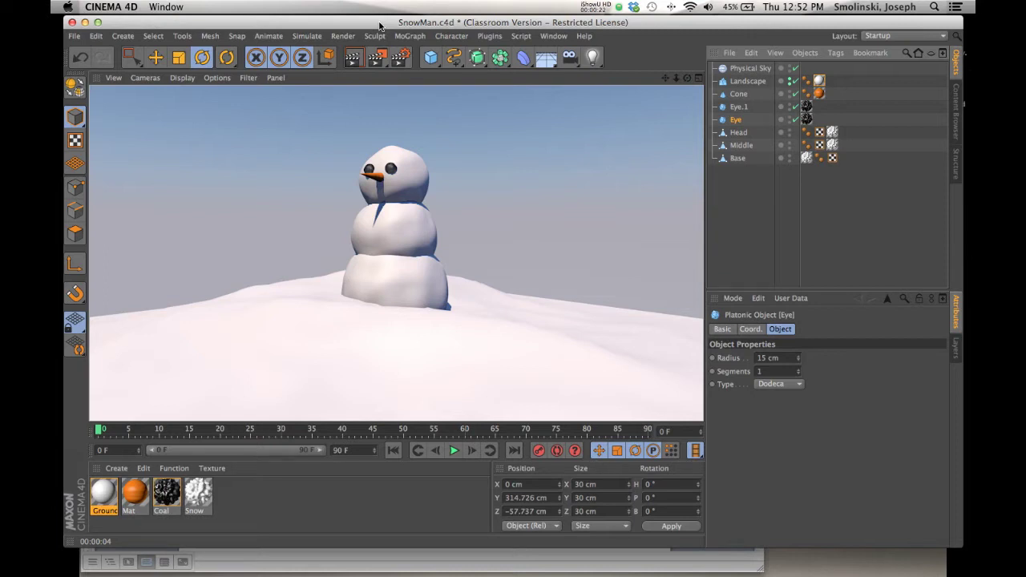
Create a new project and add a sphere primitive to the scene.
key(super+n)
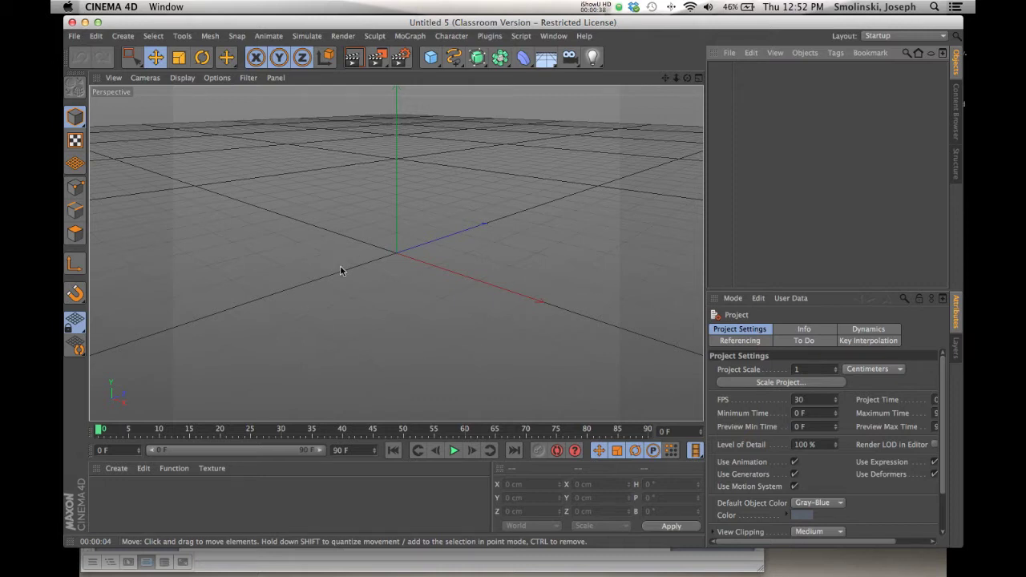
drag(431, 57, 682, 106)
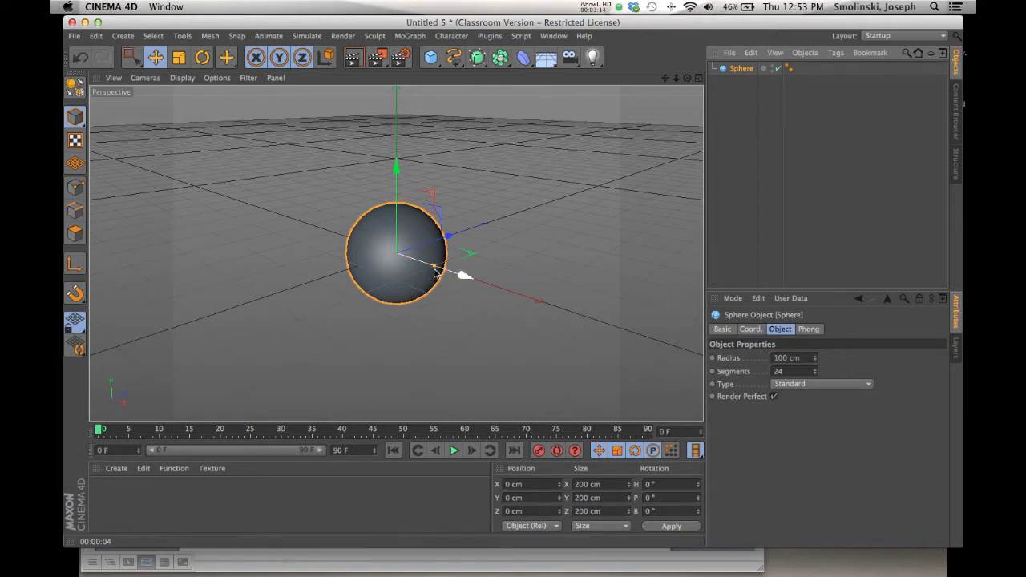
Try enlarging the sphere to a radius of about 130 cm in the viewport, and undo the resize.
mouse_move(434, 268)
mouse_down()
mouse_move(545, 287)
mouse_move(430, 275)
mouse_move(460, 273)
mouse_move(435, 271)
mouse_move(449, 279)
mouse_move(447, 270)
mouse_up()
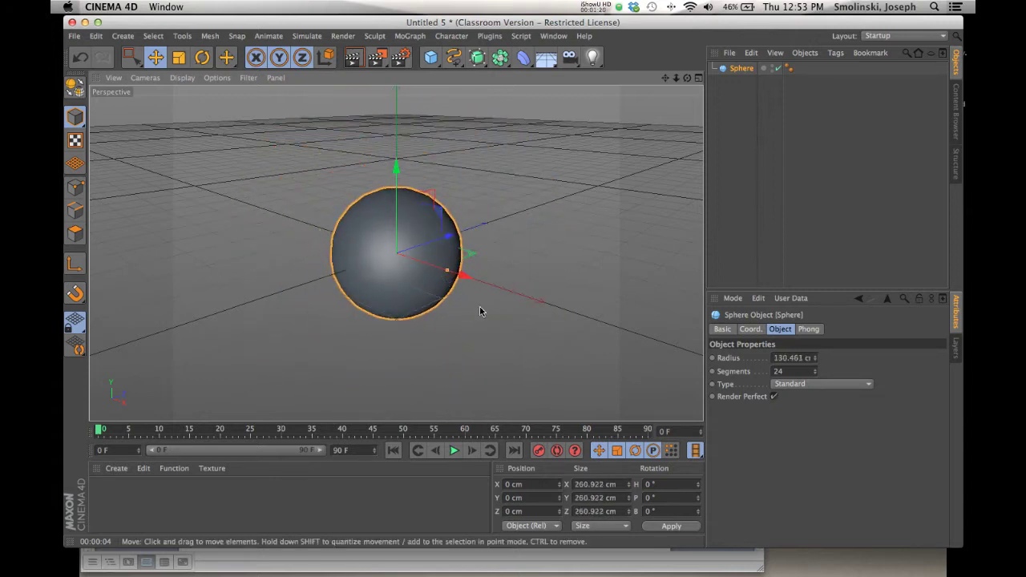
key(super+z)
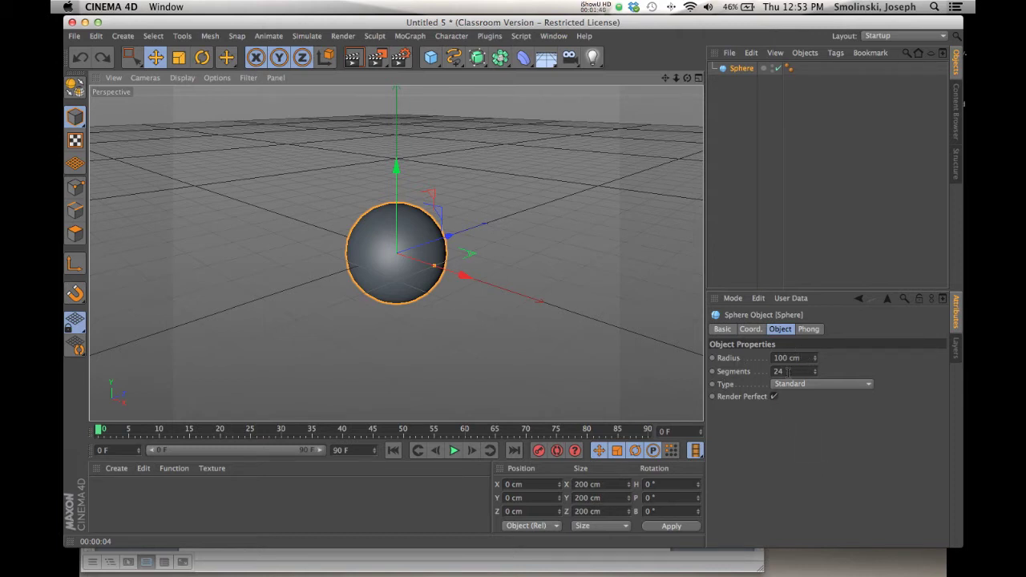
Switch the perspective view's shading so the sphere is displayed with its mesh lines.
click(785, 372)
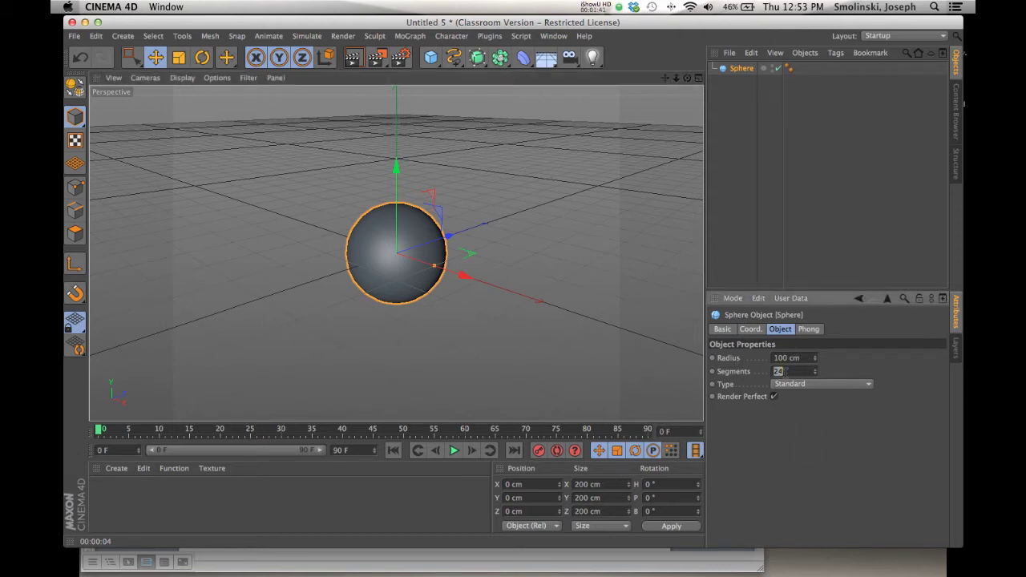
click(183, 79)
click(186, 110)
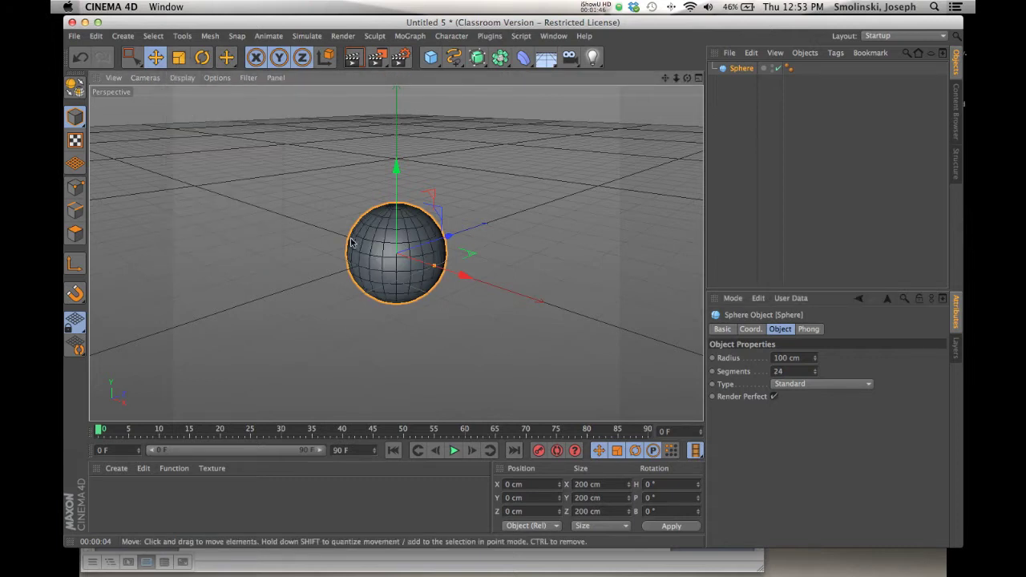
Try the Octahedron type on the sphere, and return its type to Standard.
click(818, 384)
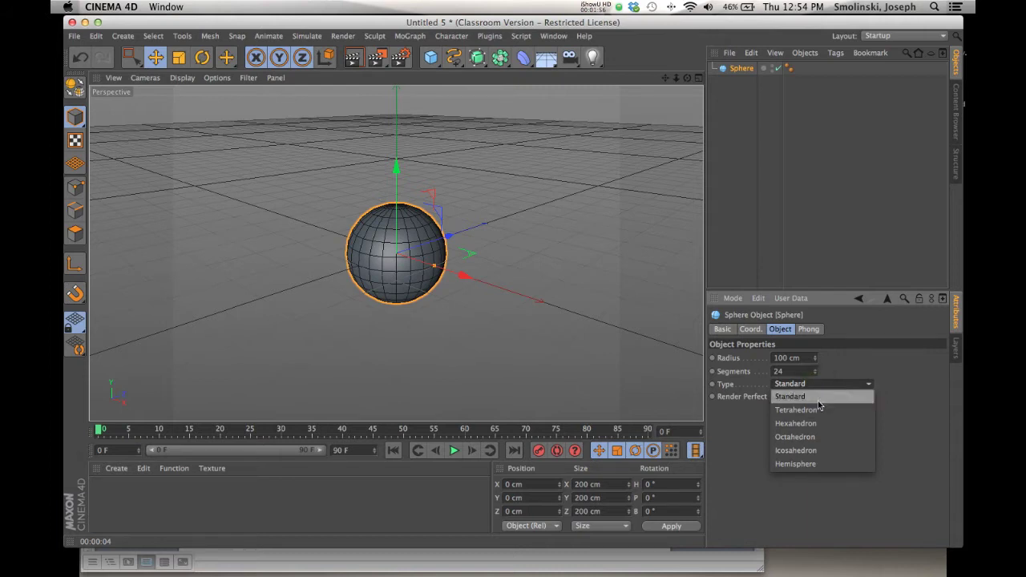
click(810, 437)
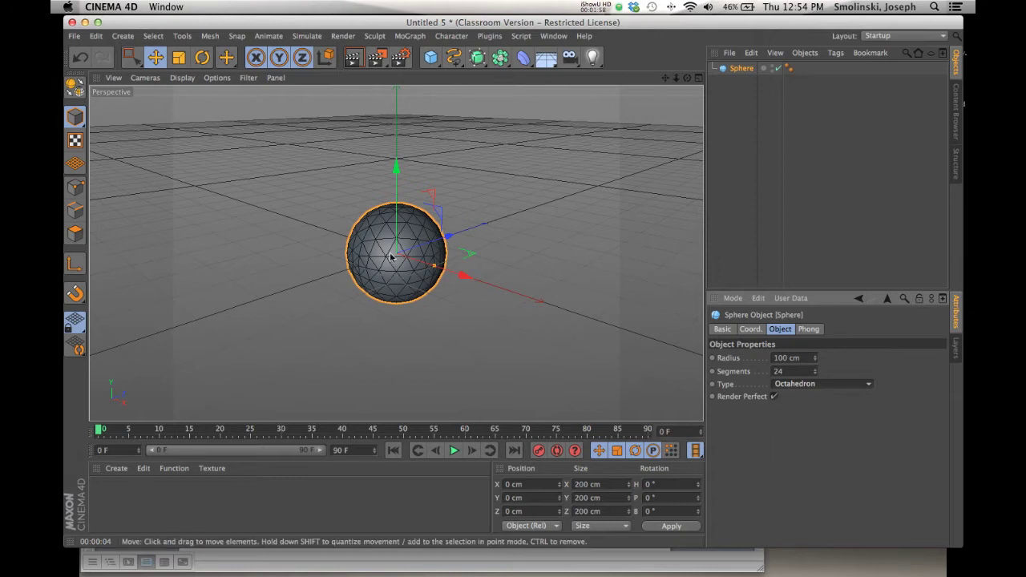
click(829, 385)
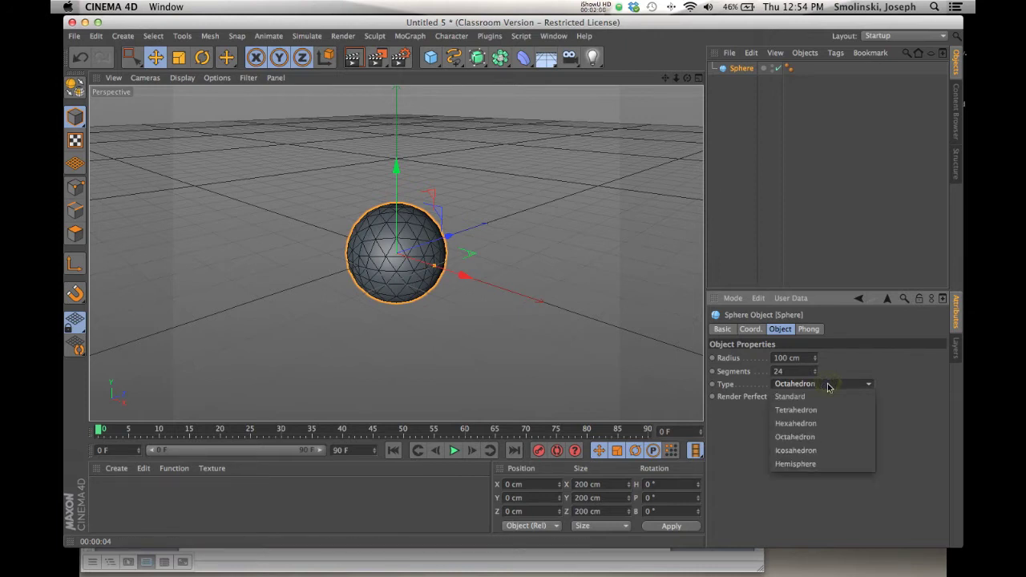
click(823, 397)
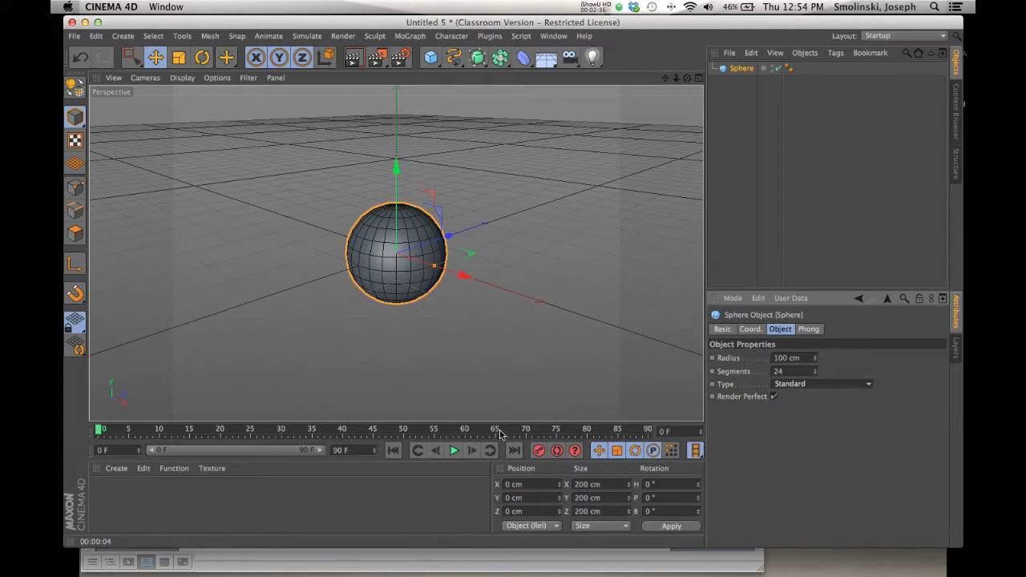
Set the sphere's Y position to 100 cm.
drag(396, 169, 399, 135)
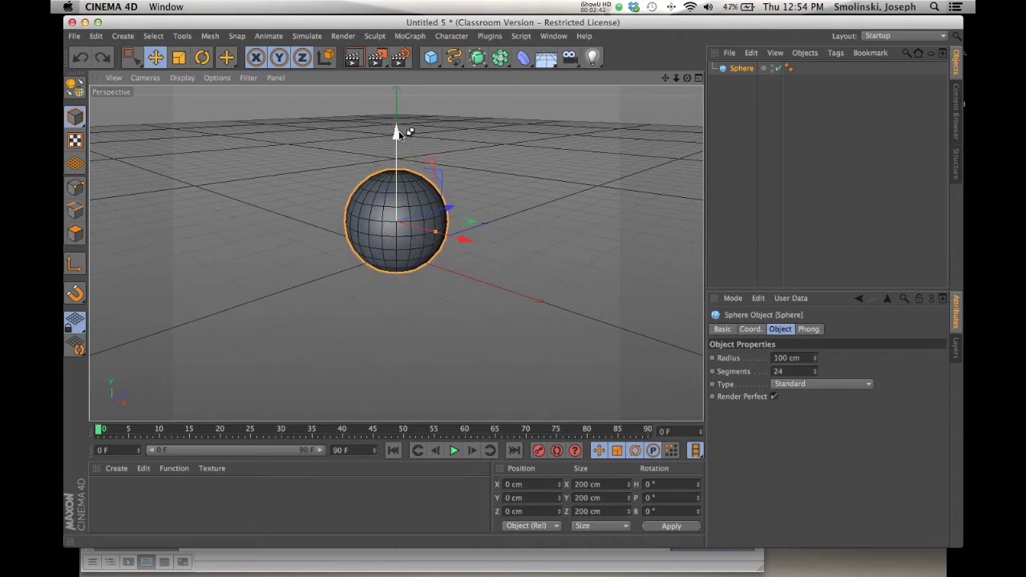
key(super+z)
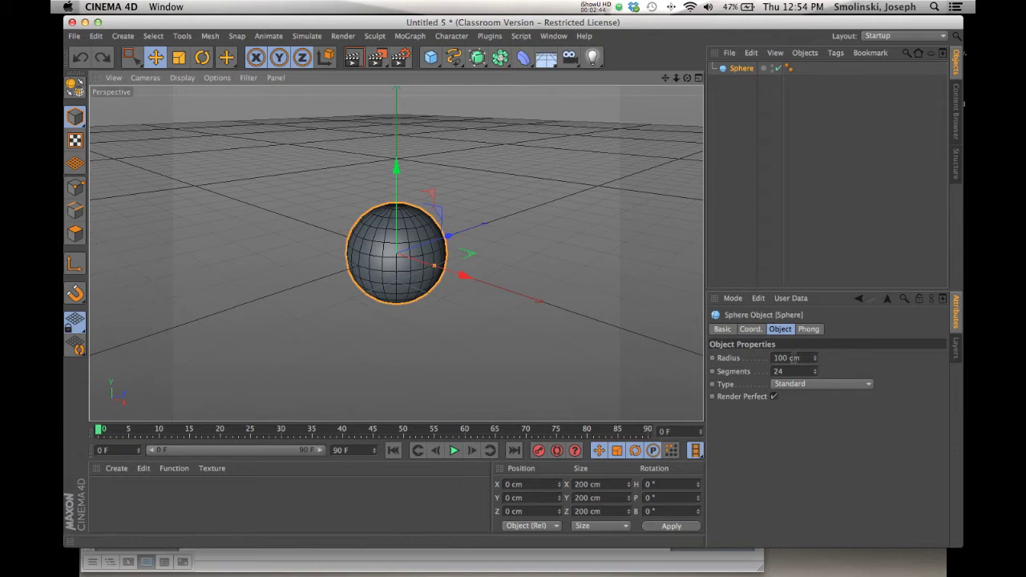
click(511, 498)
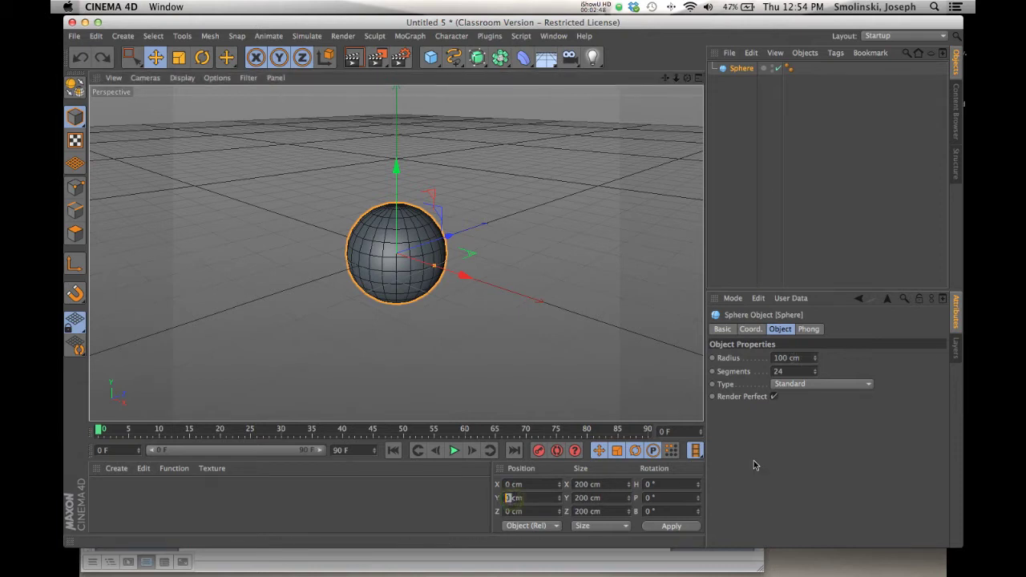
text(100)
key(Return)
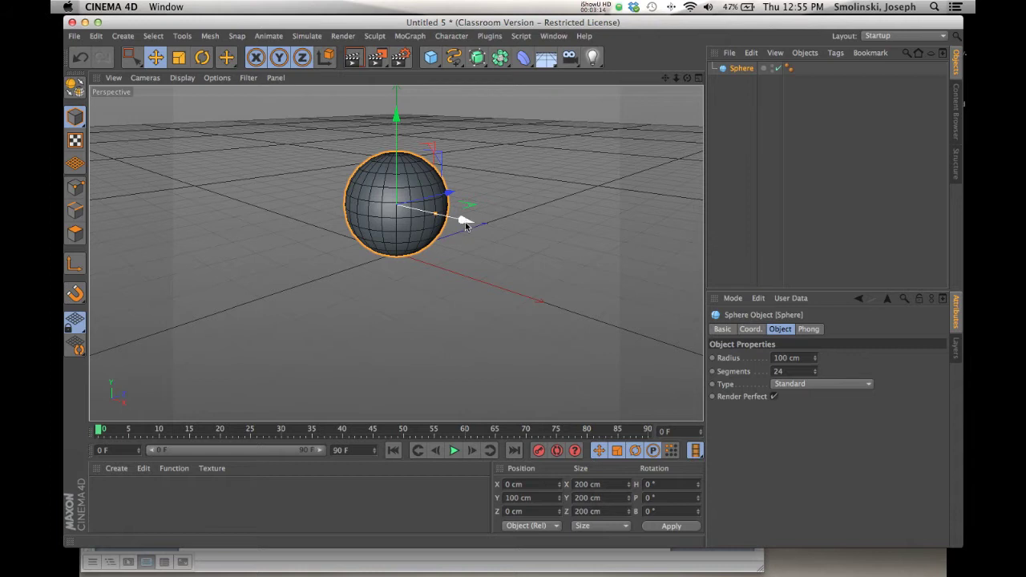
Try moving the sphere along its X axis and freely in the viewport, and undo the moves.
mouse_move(465, 222)
mouse_down()
mouse_move(524, 238)
mouse_move(458, 233)
mouse_up()
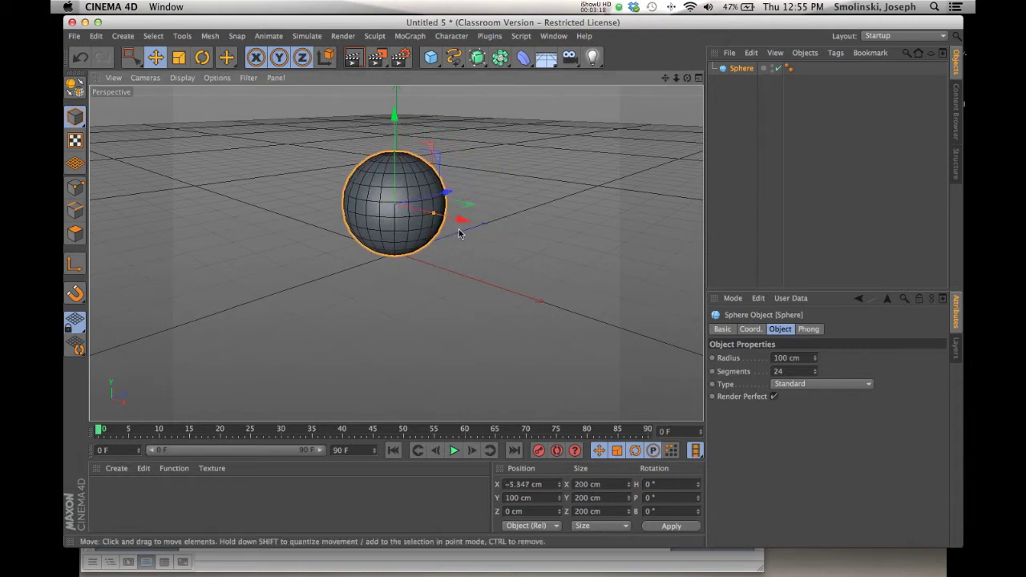
key(super+z)
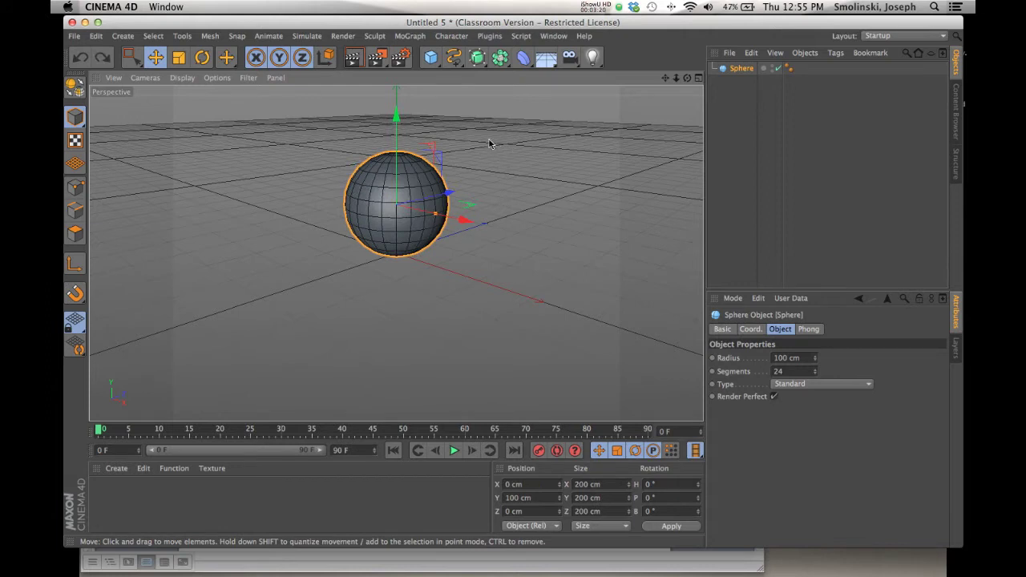
drag(509, 153, 515, 174)
key(super+z)
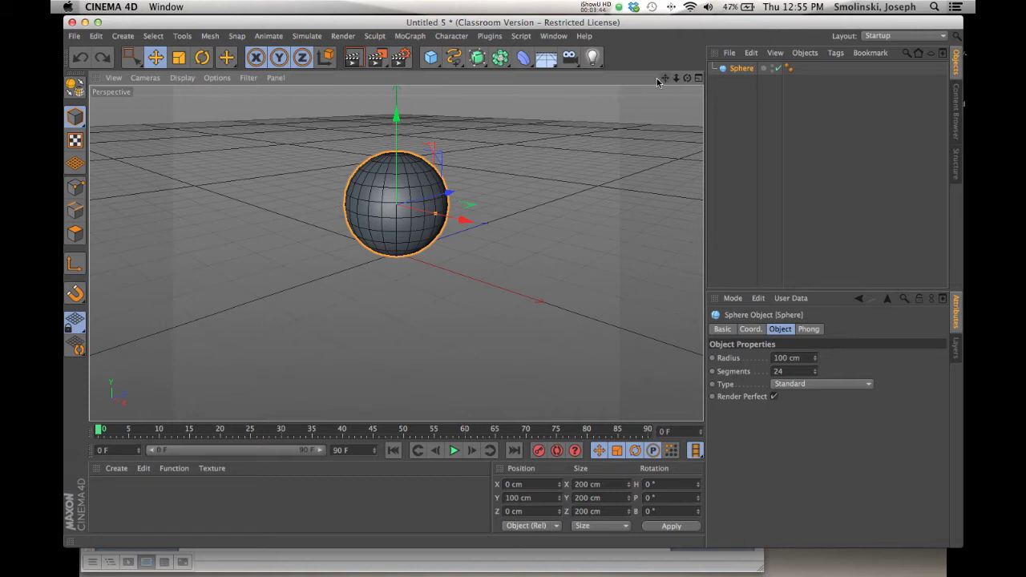
Inspect the sphere closer up in perspective, in the four-view layout and in the Top view, and return to the full perspective view.
drag(511, 293, 396, 253)
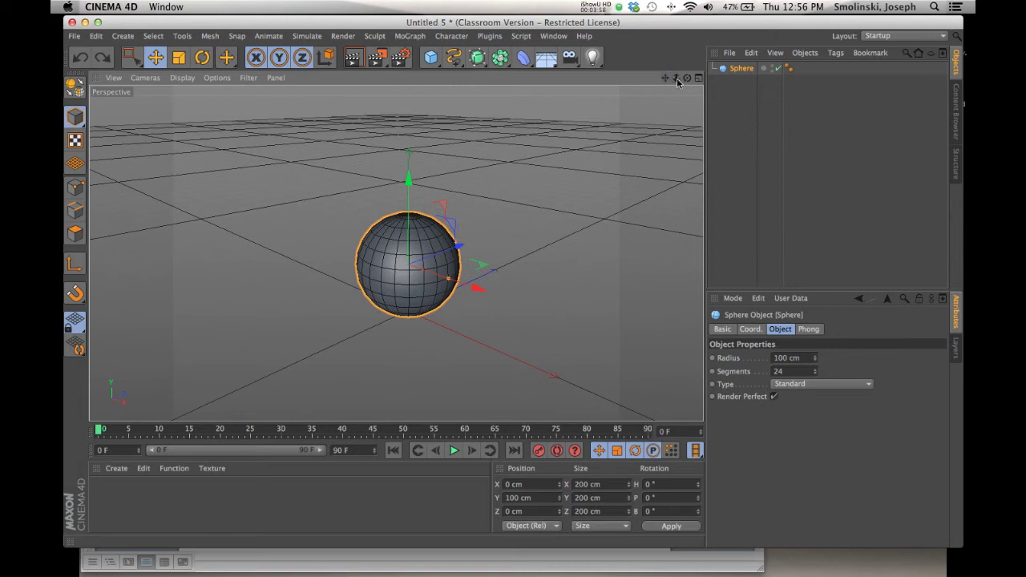
drag(676, 78, 687, 78)
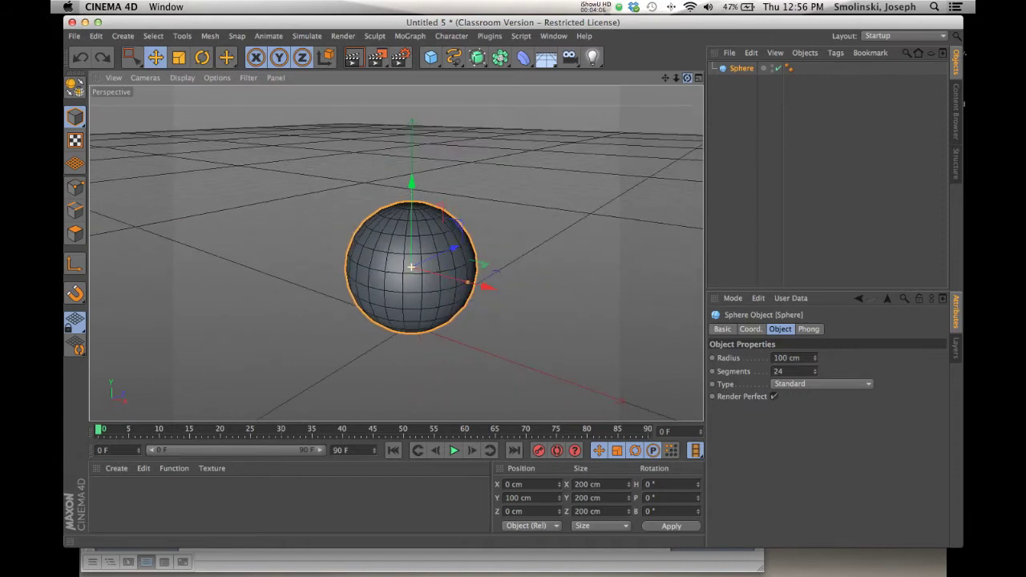
click(698, 79)
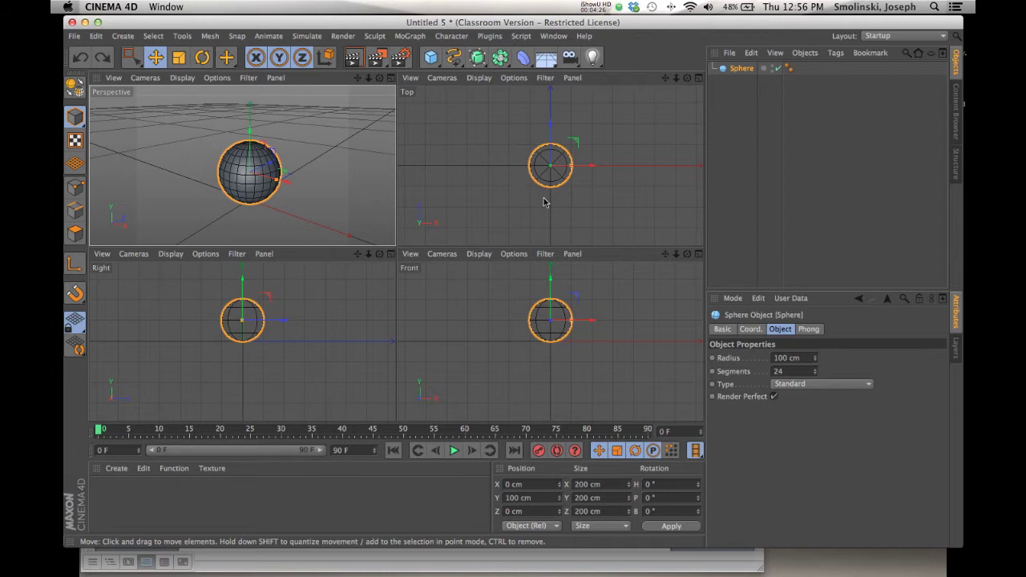
click(699, 78)
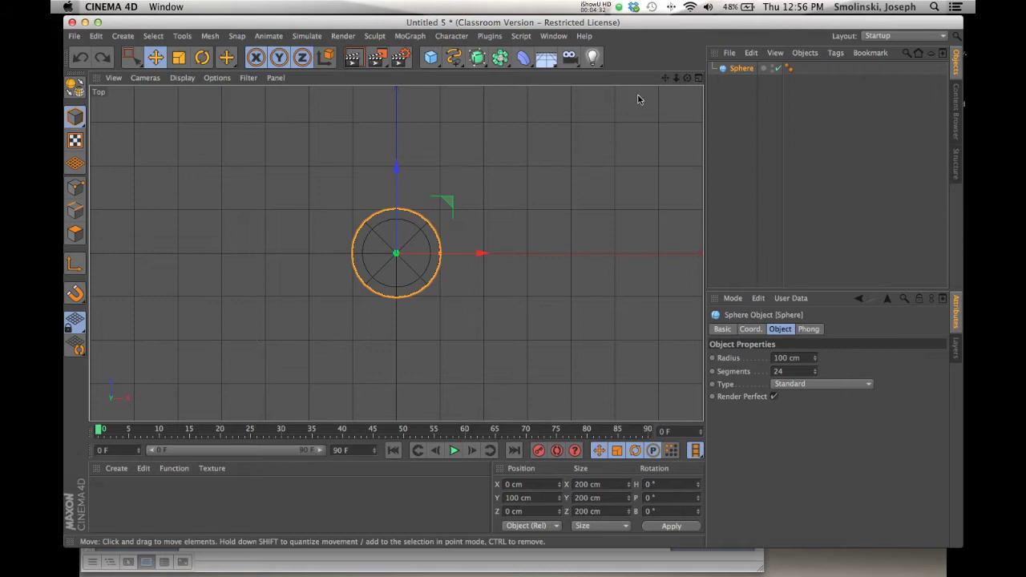
click(698, 78)
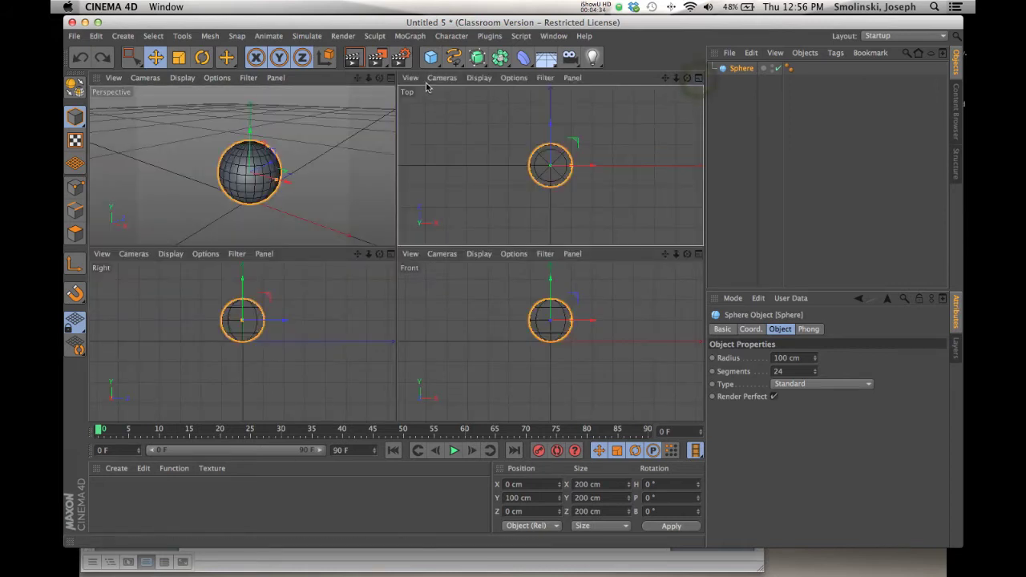
click(390, 80)
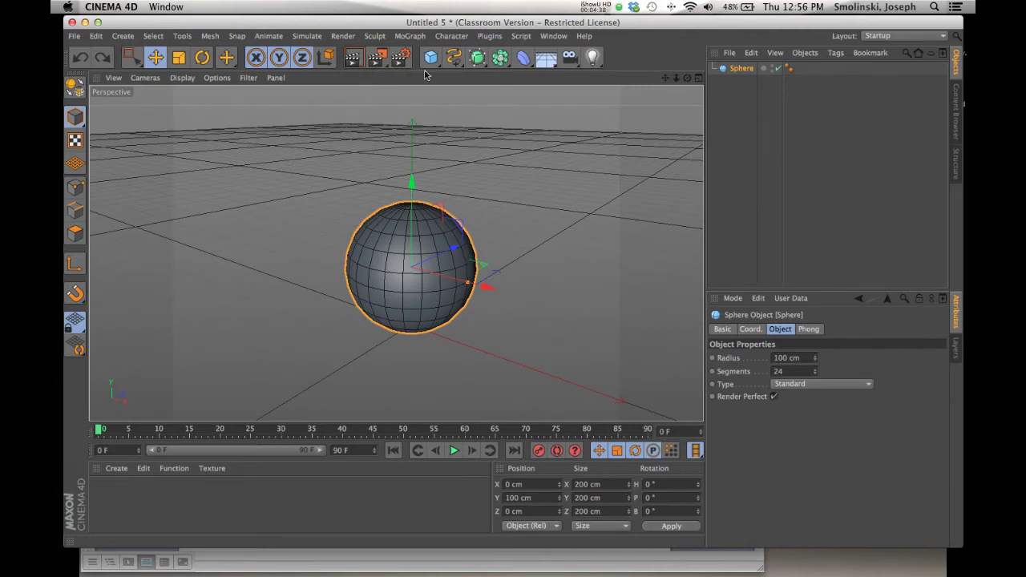
click(595, 7)
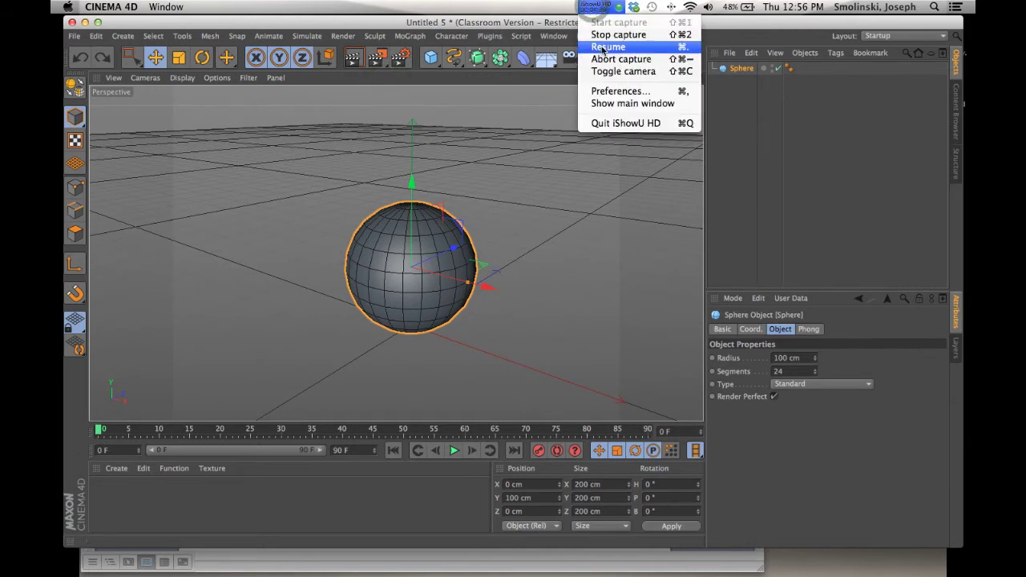
click(596, 8)
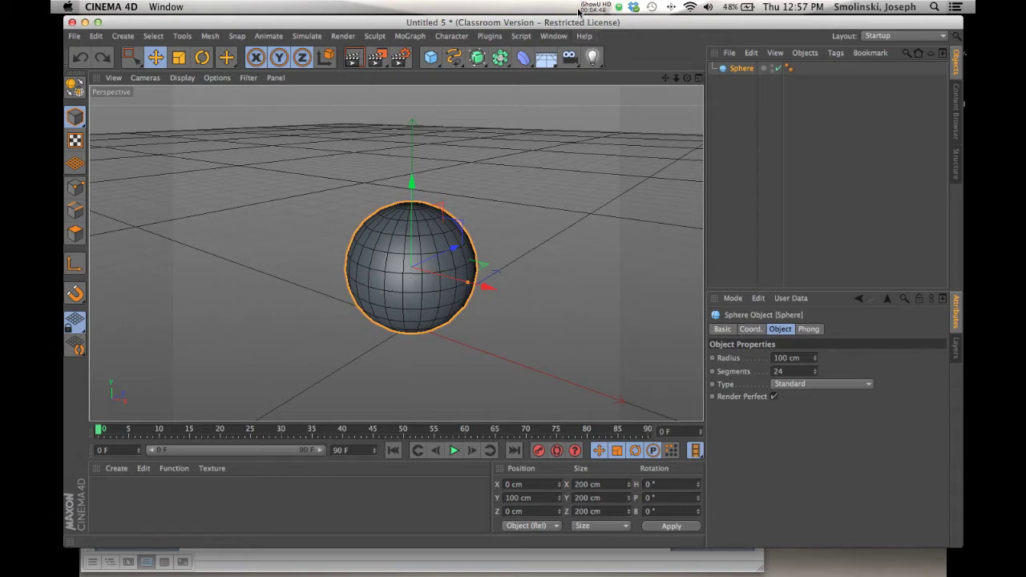
click(918, 562)
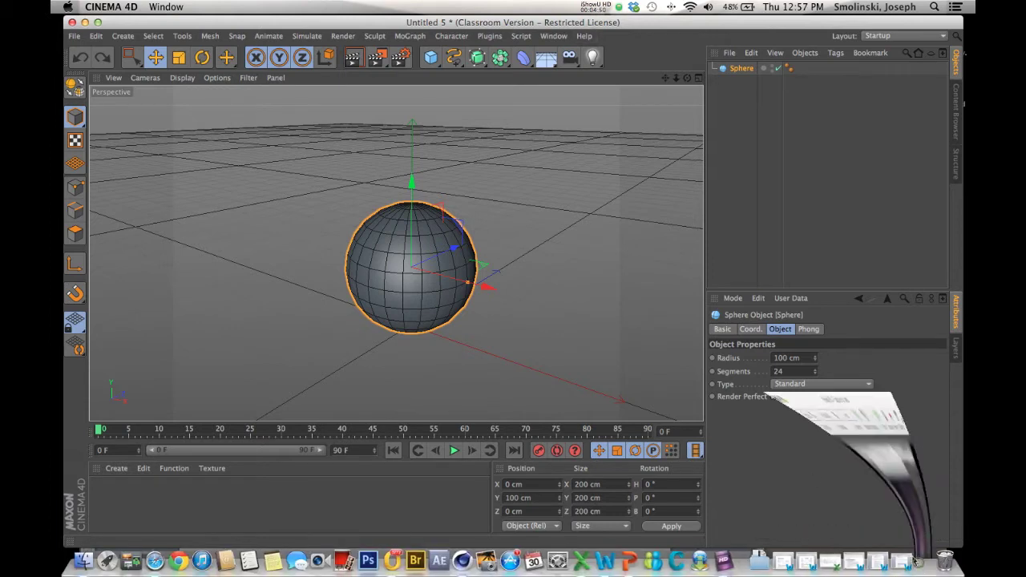
click(596, 6)
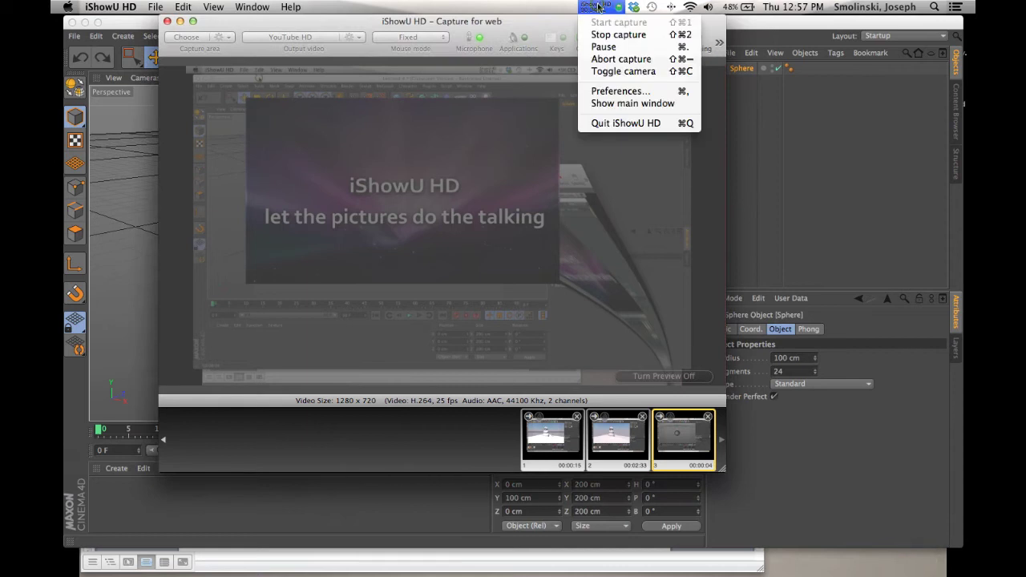
click(600, 46)
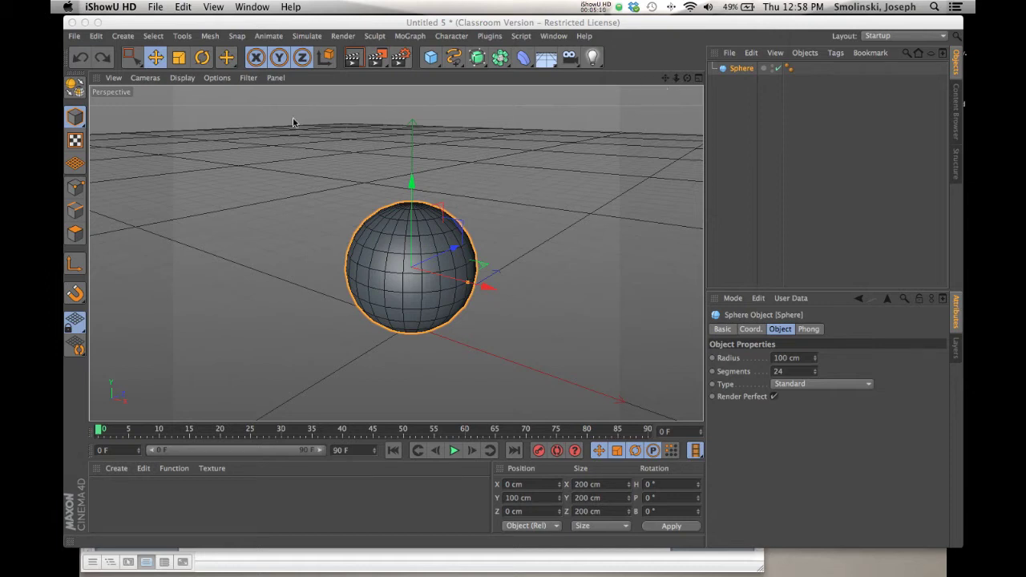
Try scaling the sphere with the Scale tool, and undo the change.
click(156, 59)
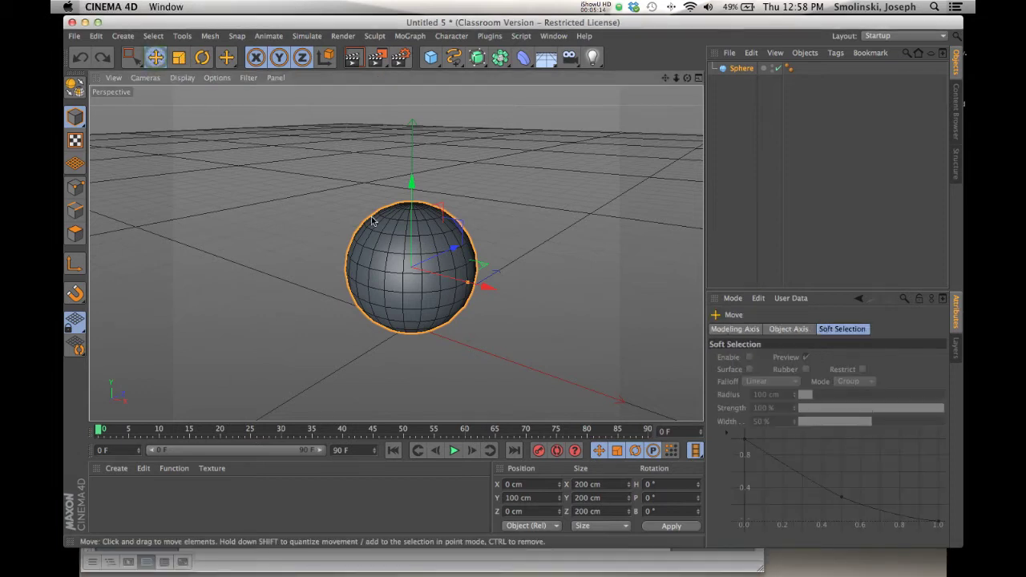
click(178, 57)
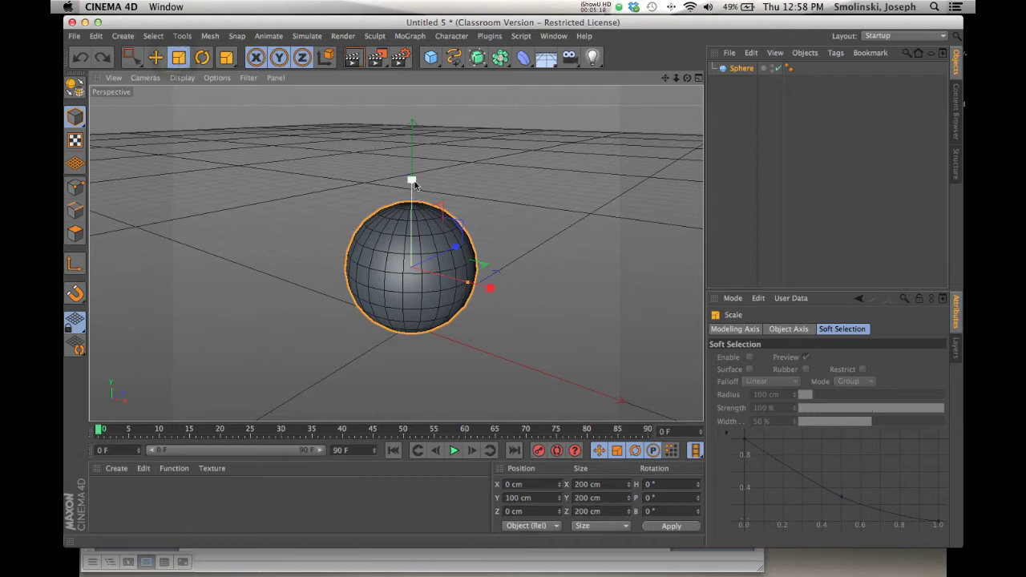
scroll(411, 185, up, 1)
scroll(411, 192, up, 1)
mouse_move(412, 200)
mouse_down()
mouse_move(414, 167)
mouse_move(408, 186)
mouse_up()
key(super+z)
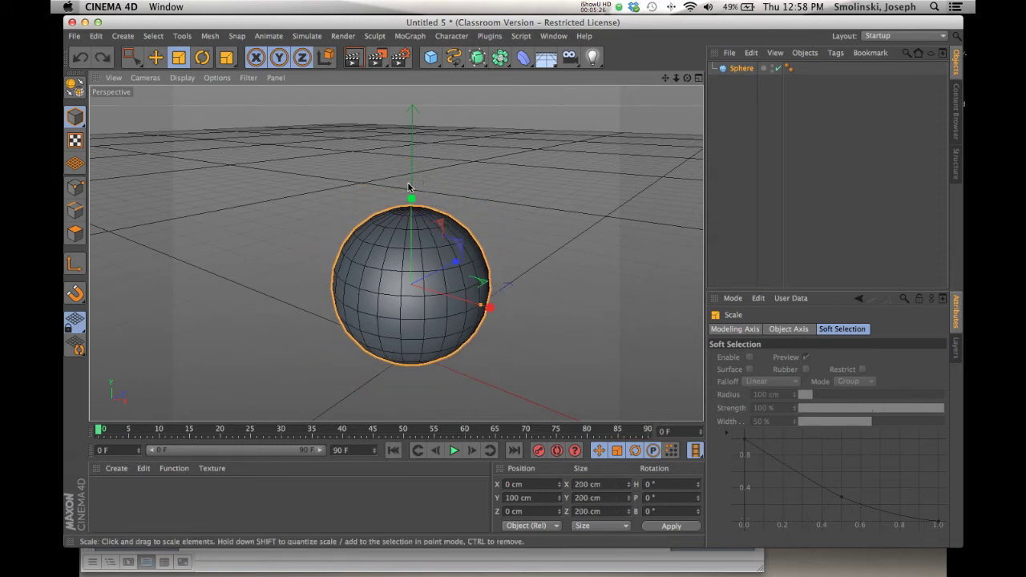
Try rotating the sphere's heading to about -20° with the Rotate tool, and undo the rotation.
click(202, 58)
drag(444, 302, 412, 303)
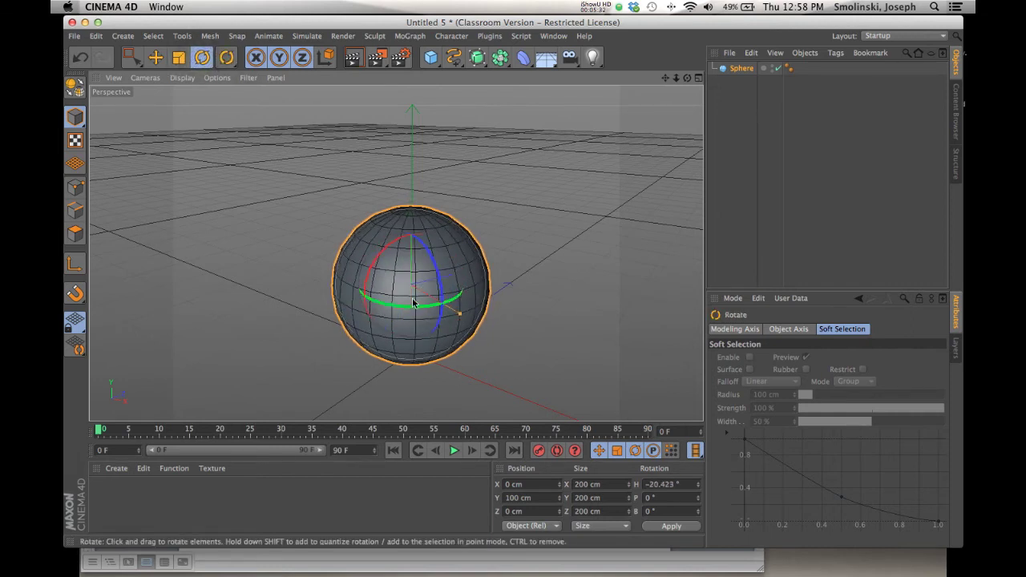
key(super+z)
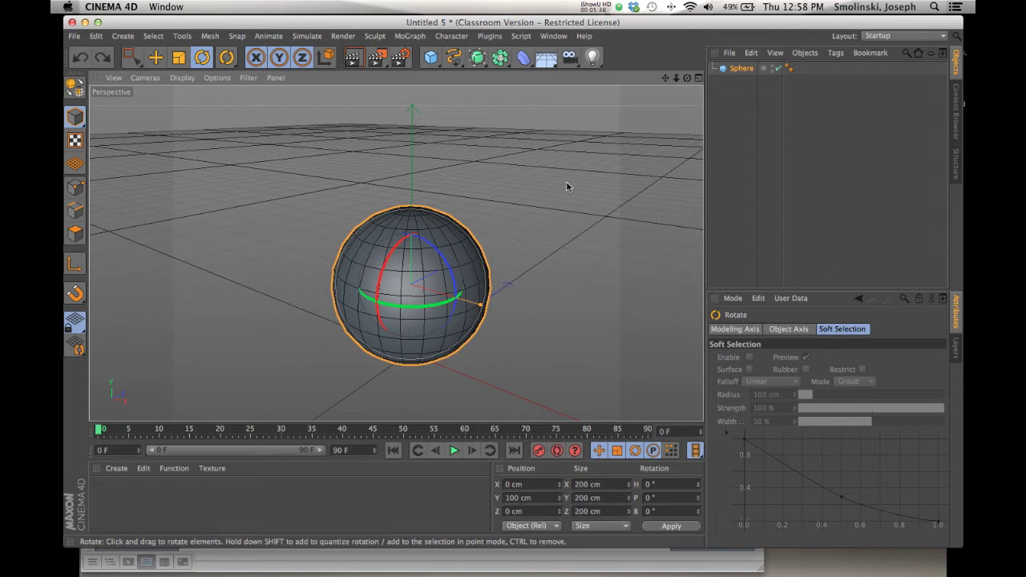
Rename the sphere as Base.
click(742, 69)
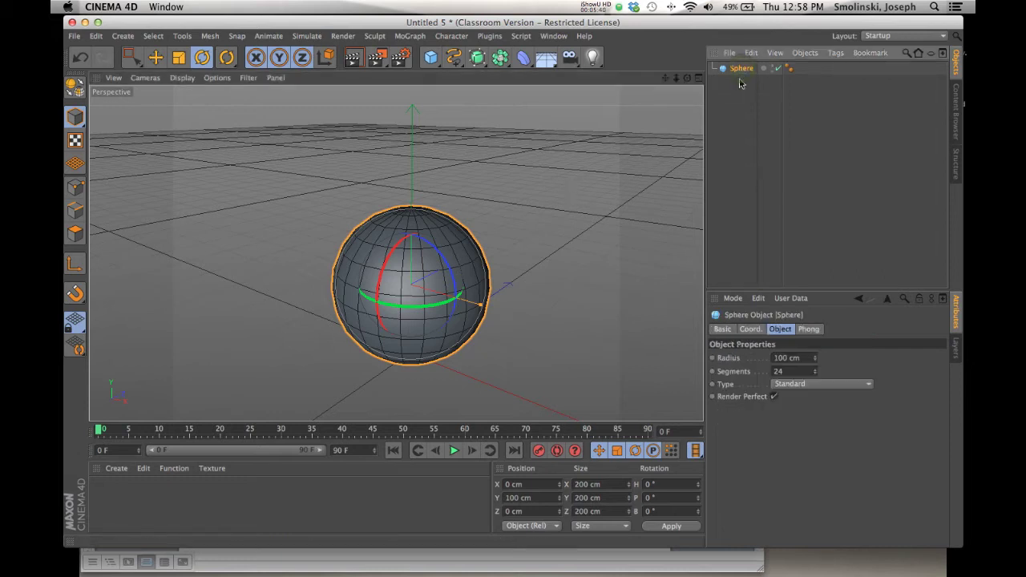
double_click(743, 69)
click(739, 70)
text(Ba)
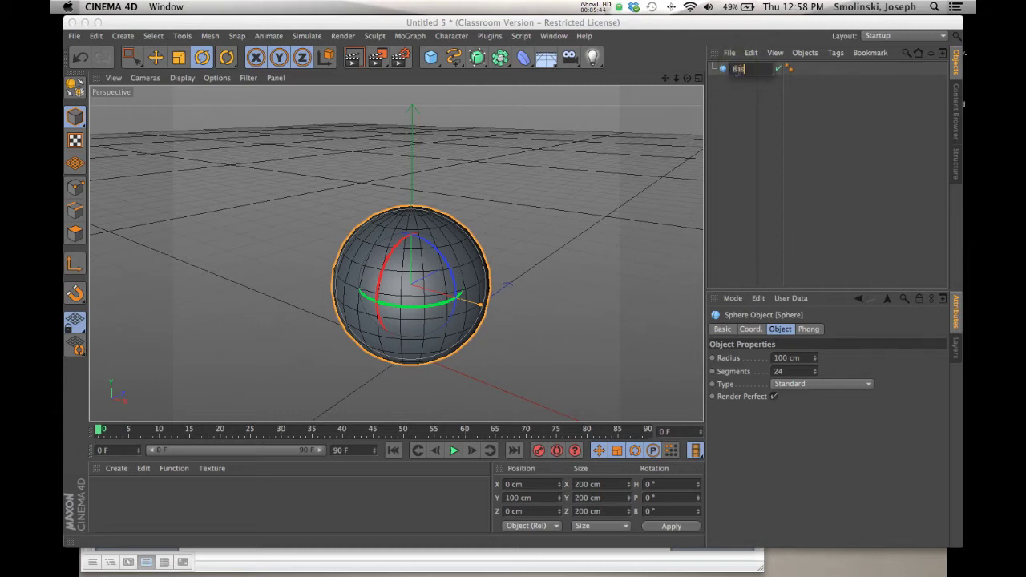
text(se)
key(Return)
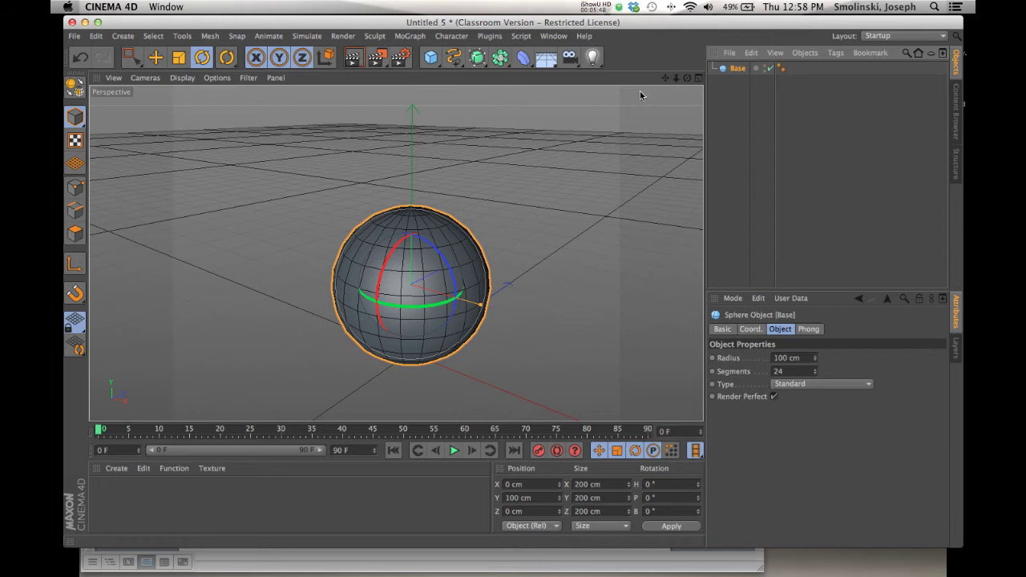
Add a second sphere, raise it to about Y 219 cm above the base, and shrink it to a radius of about 74 cm.
click(432, 57)
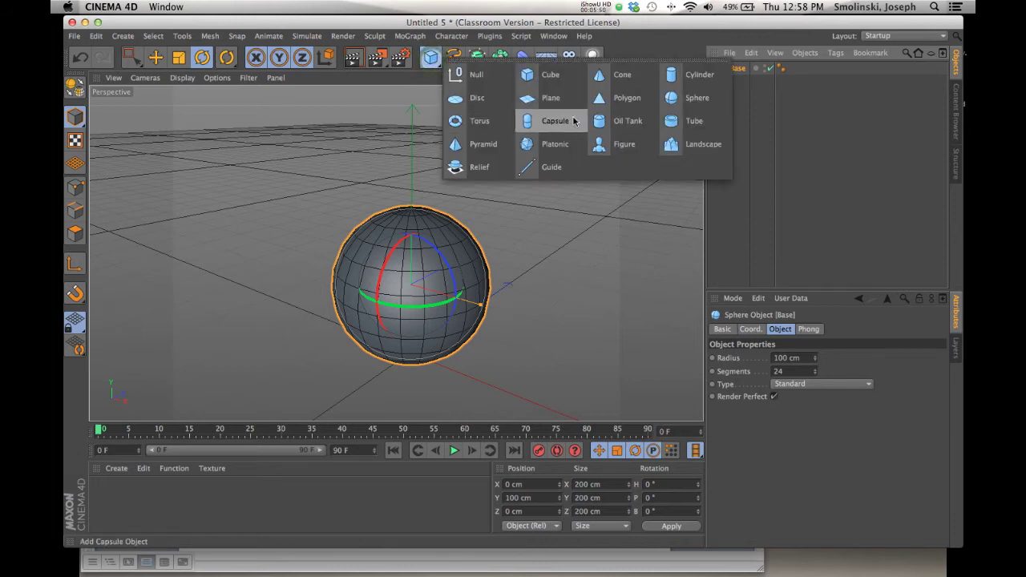
click(673, 100)
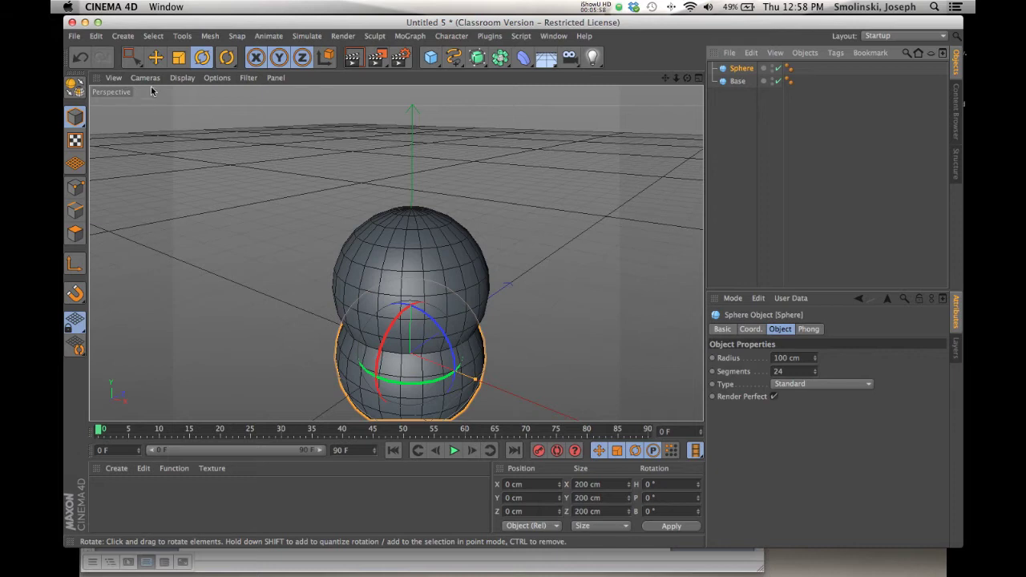
click(156, 57)
drag(410, 281, 416, 109)
drag(488, 207, 464, 207)
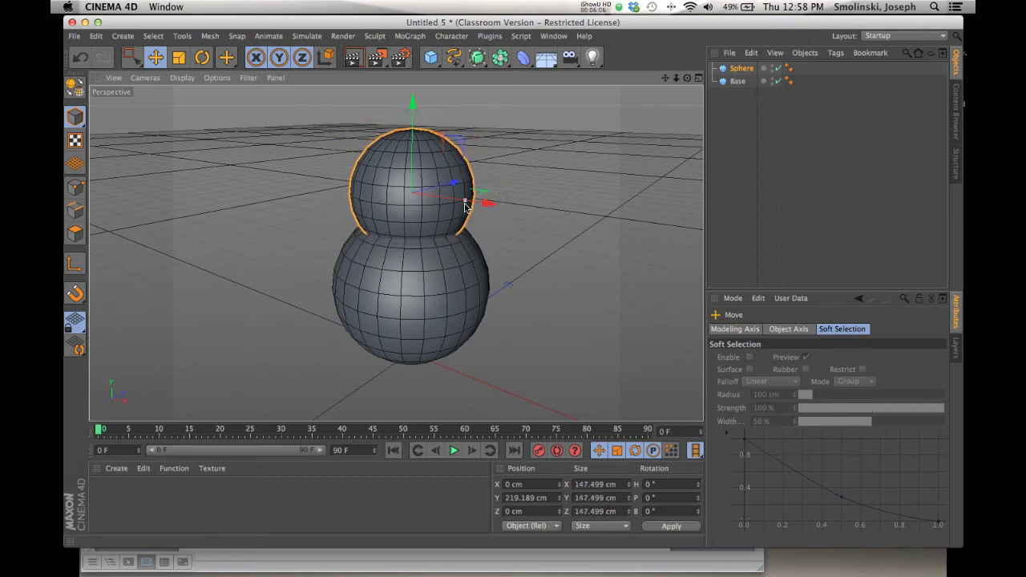
Rename the upper sphere as Middle.
drag(677, 83, 665, 113)
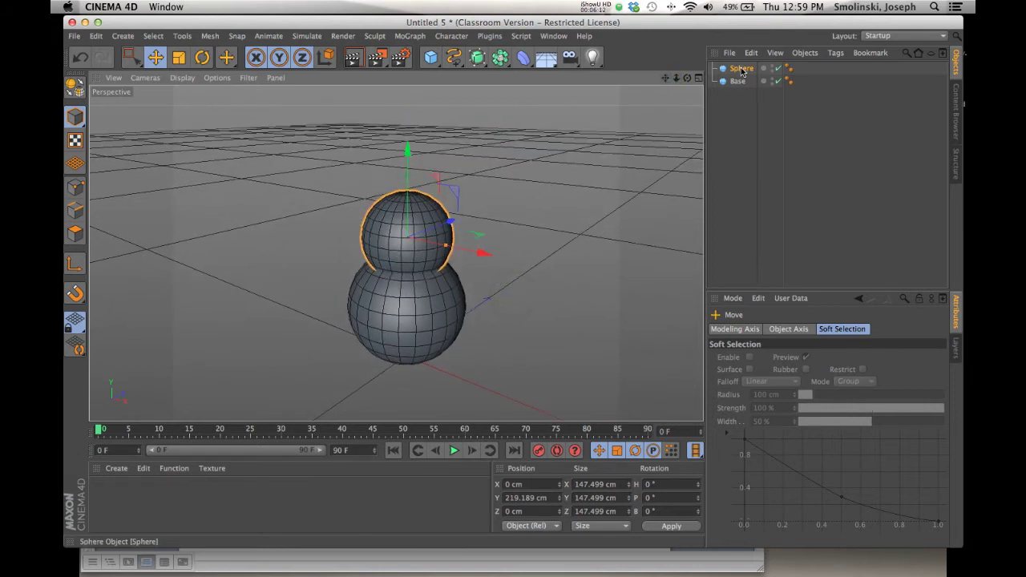
double_click(742, 69)
text(Middle)
key(Return)
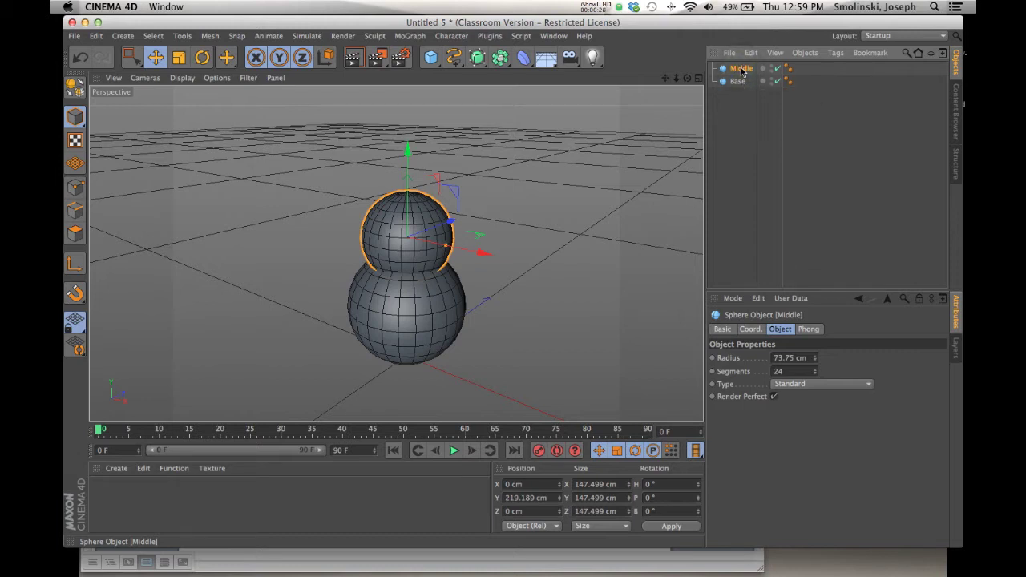
Duplicate the Middle sphere, raise the copy to about Y 315 cm, and shrink it to a radius of about 58 cm.
key(super+c)
key(super+v)
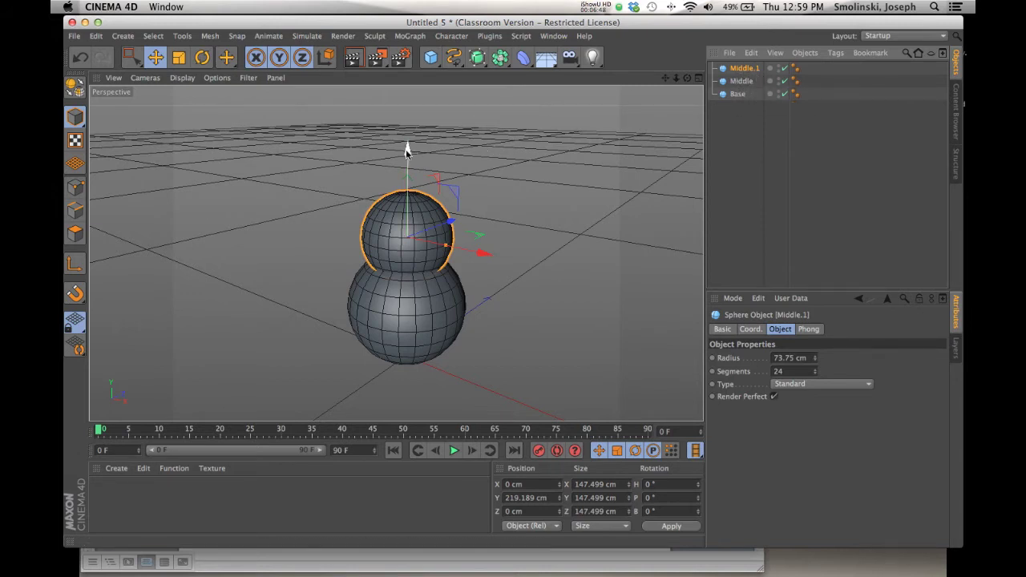
drag(406, 150, 407, 152)
drag(406, 125, 407, 89)
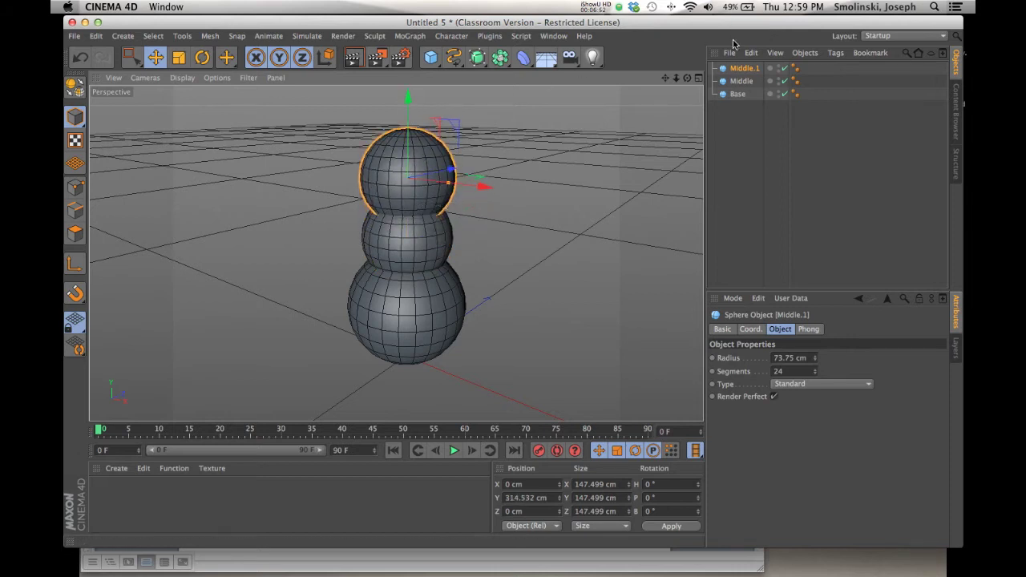
drag(449, 186, 440, 182)
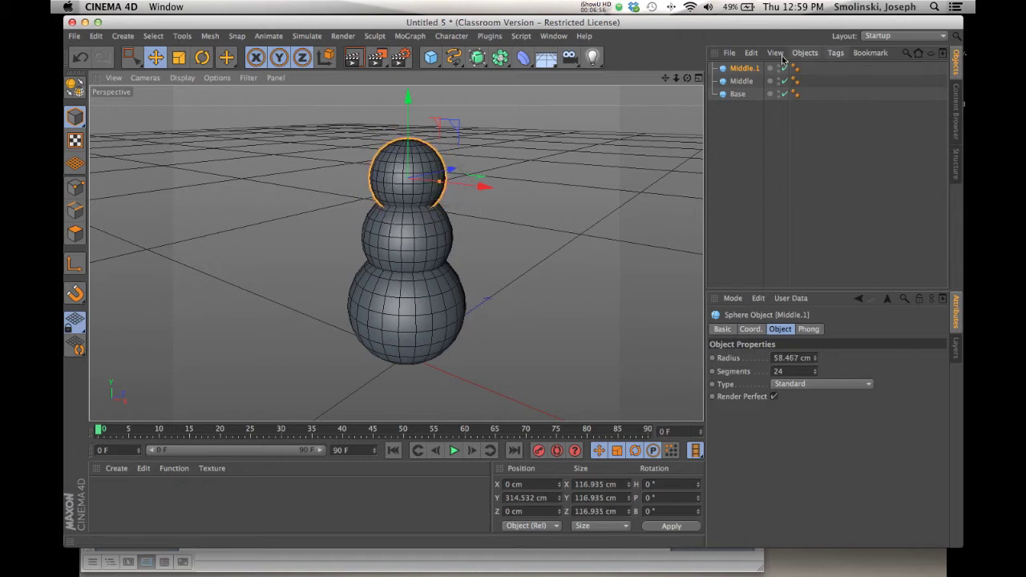
Rename the topmost sphere as Head.
double_click(743, 68)
text(Head)
key(Return)
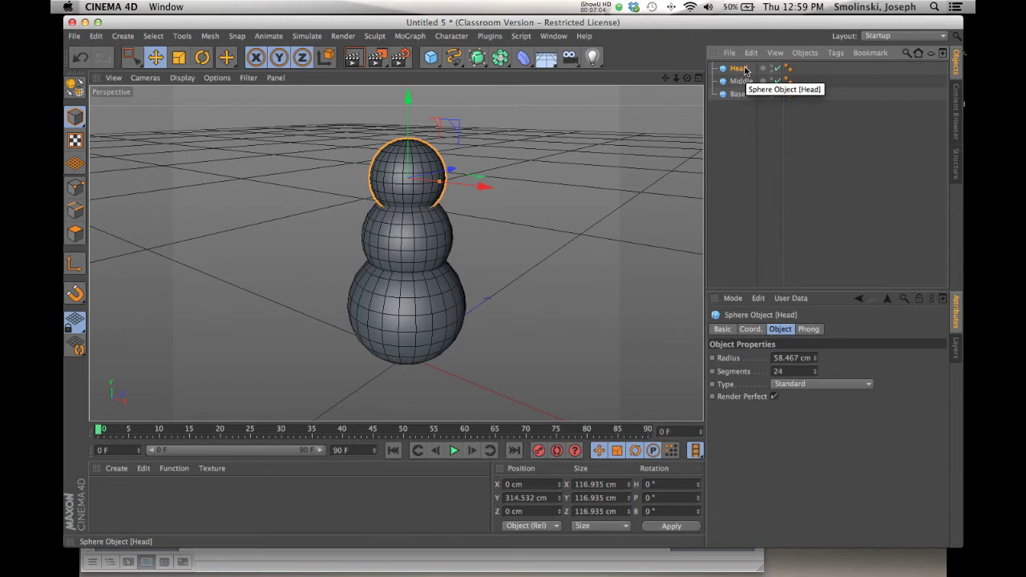
Add a cone for the nose and set its orientation to -Z, trying +X and +Z first.
click(432, 60)
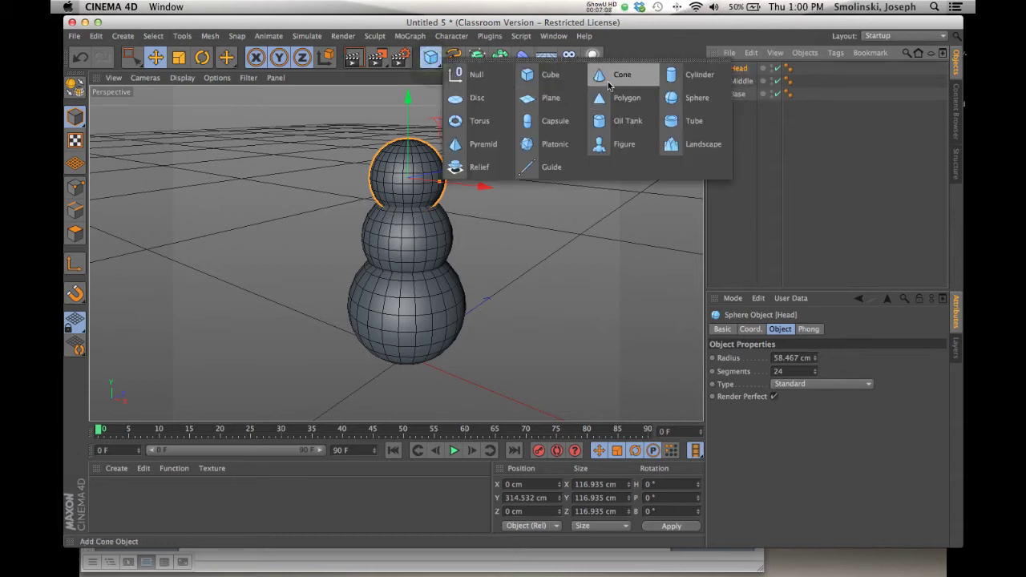
click(609, 80)
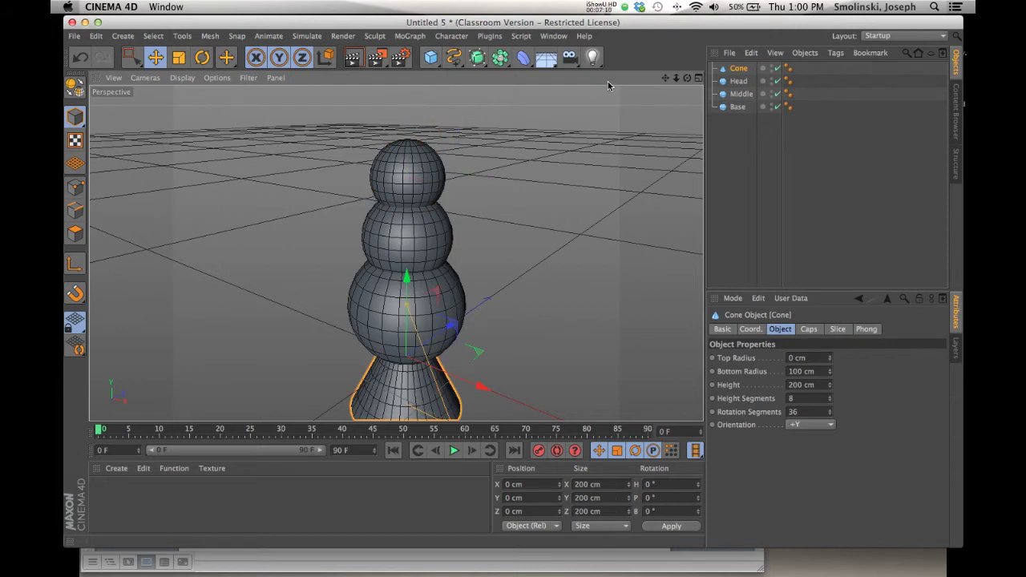
drag(679, 83, 663, 82)
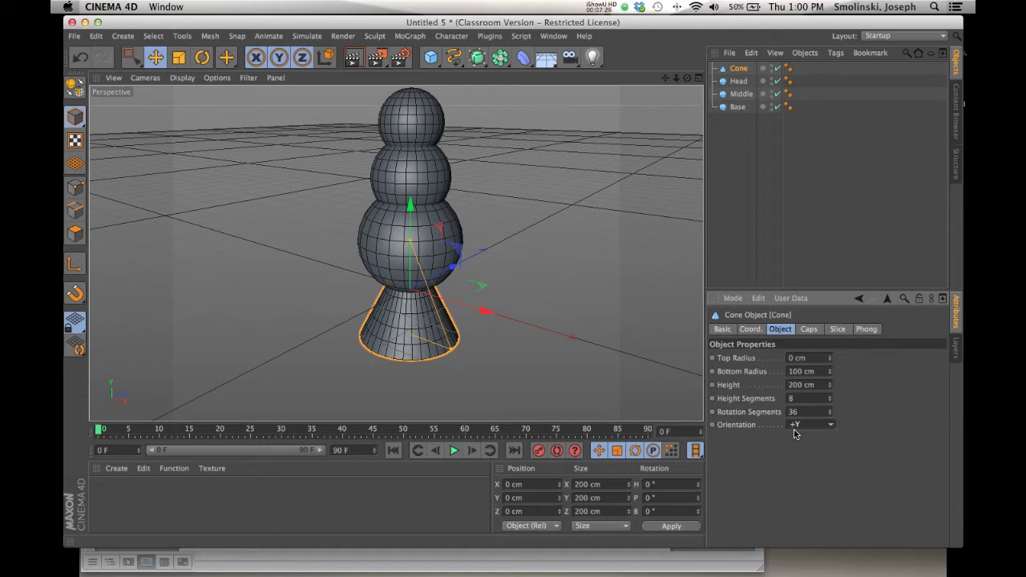
click(829, 426)
click(825, 438)
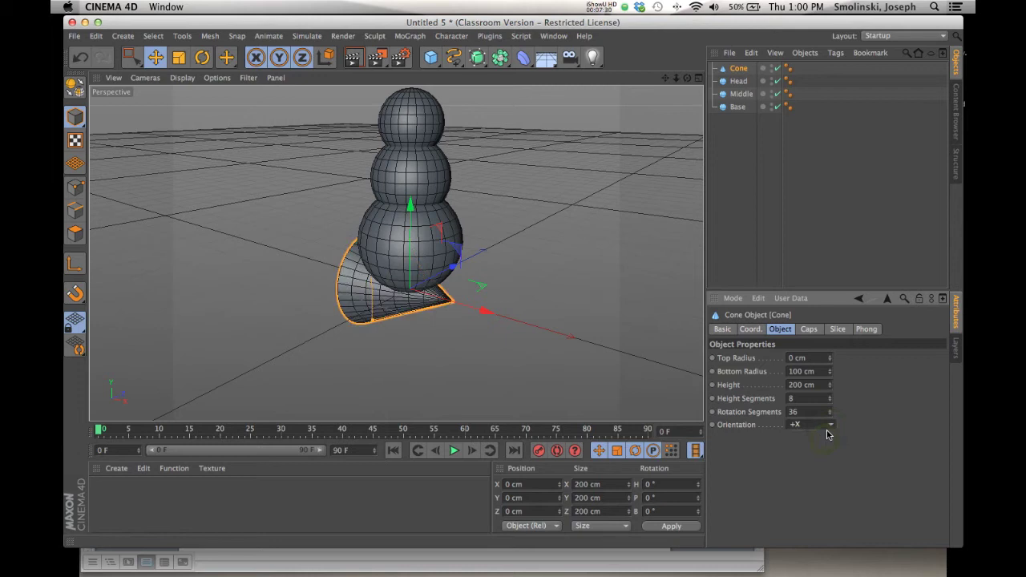
click(830, 428)
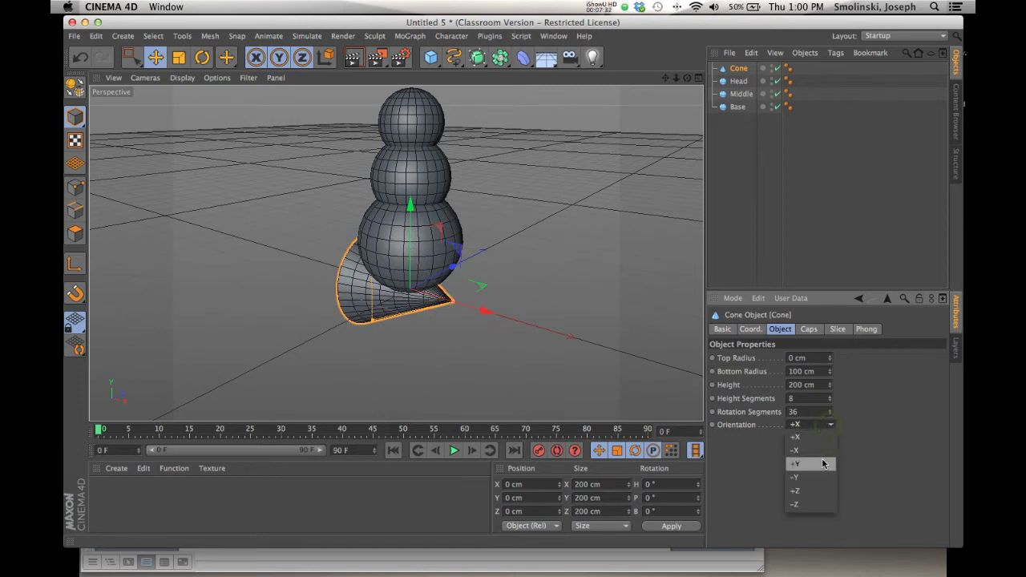
click(819, 490)
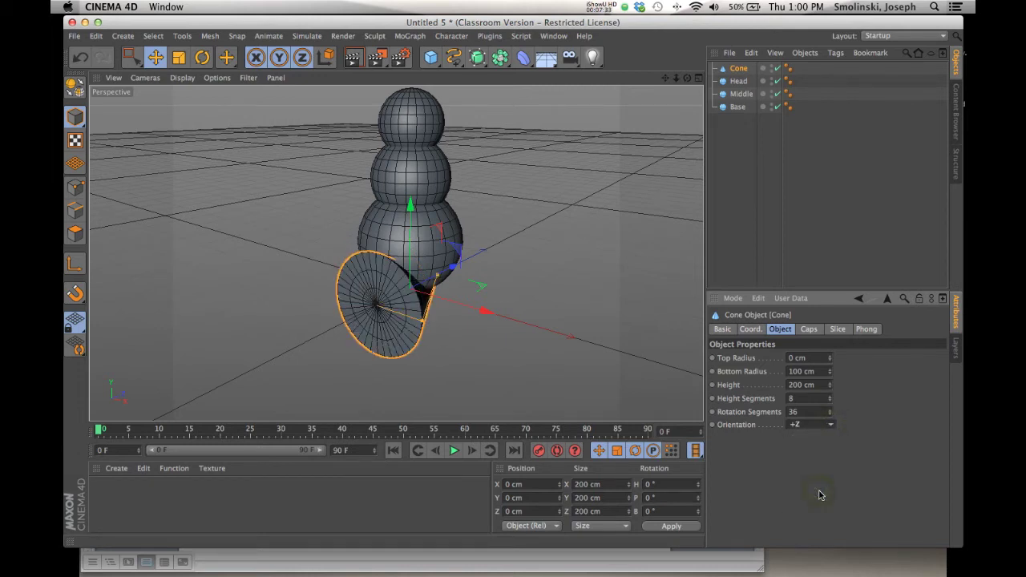
click(831, 425)
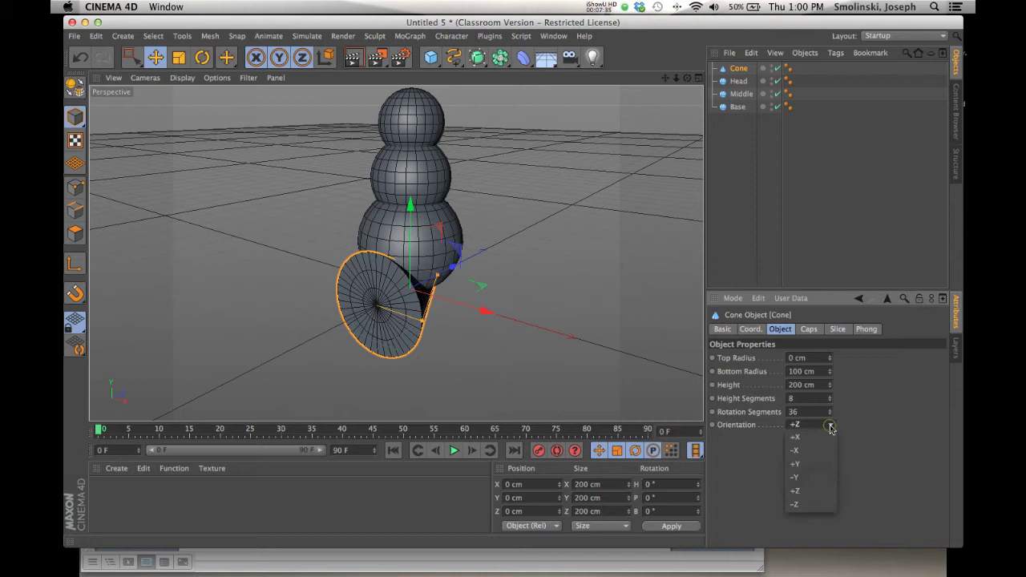
click(822, 505)
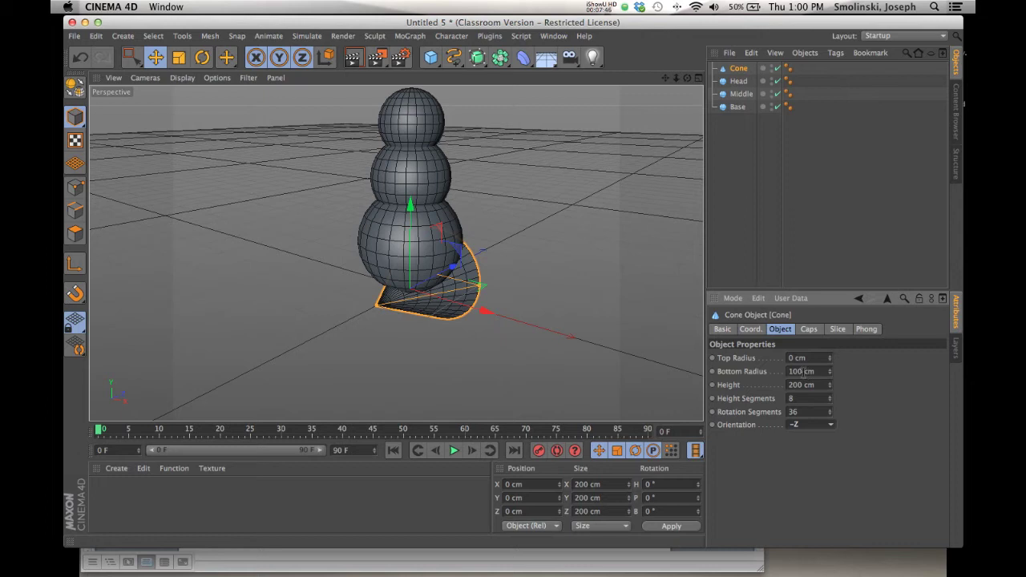
Set the cone's bottom radius to 25 cm and its height to 100 cm, and reduce the bottom radius to 15 cm.
double_click(801, 371)
text(25)
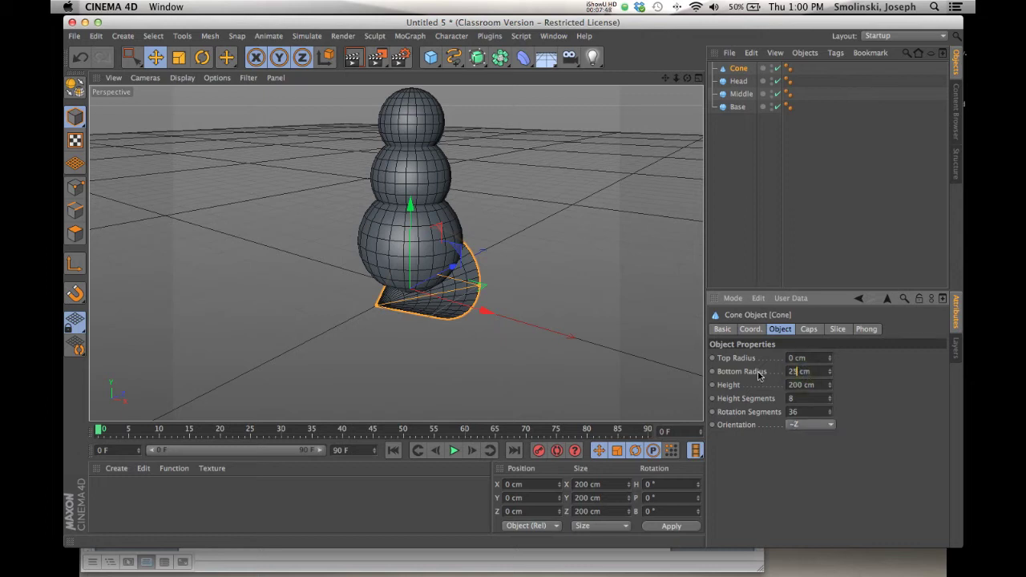
key(Return)
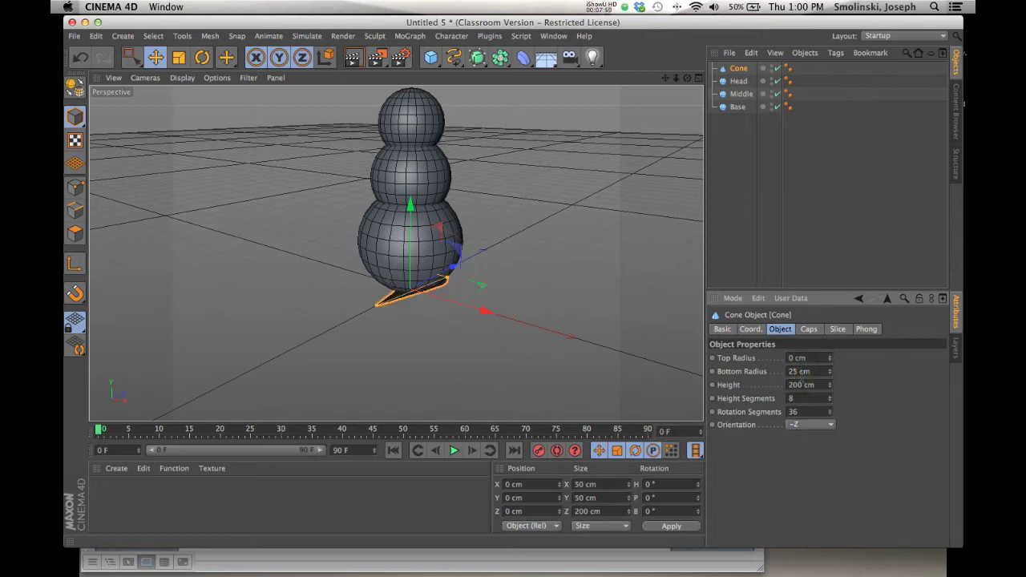
double_click(802, 385)
text(100)
key(Return)
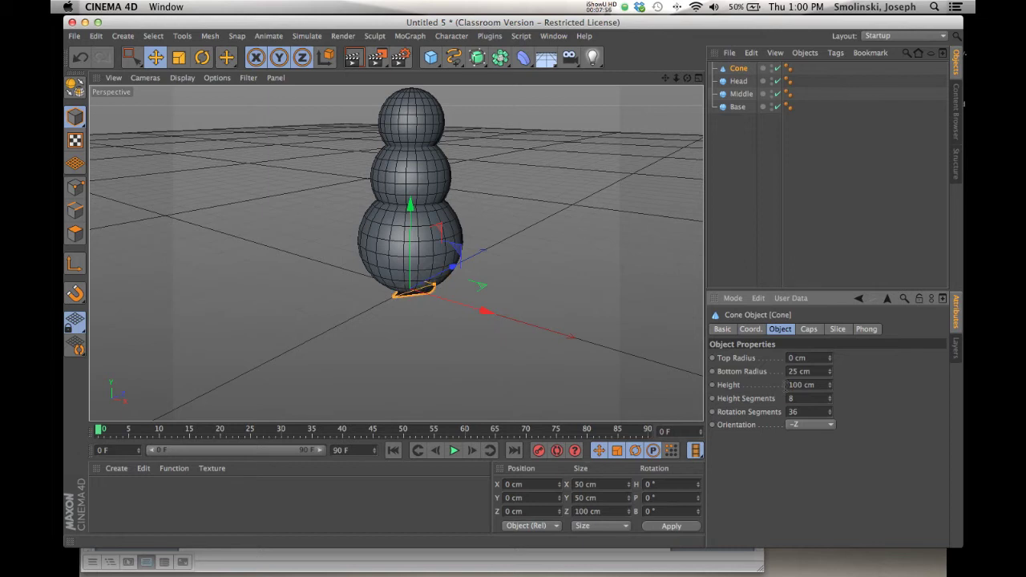
double_click(798, 371)
text(15)
key(Return)
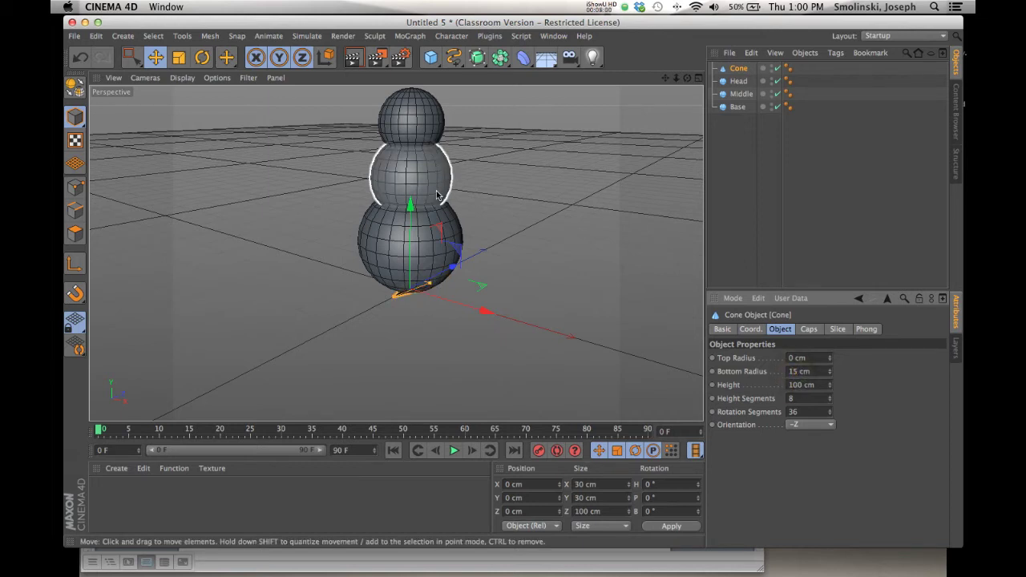
Move the cone up to about Y 318 cm and out to about Z -60 cm so it protrudes from the head.
drag(410, 209, 427, 111)
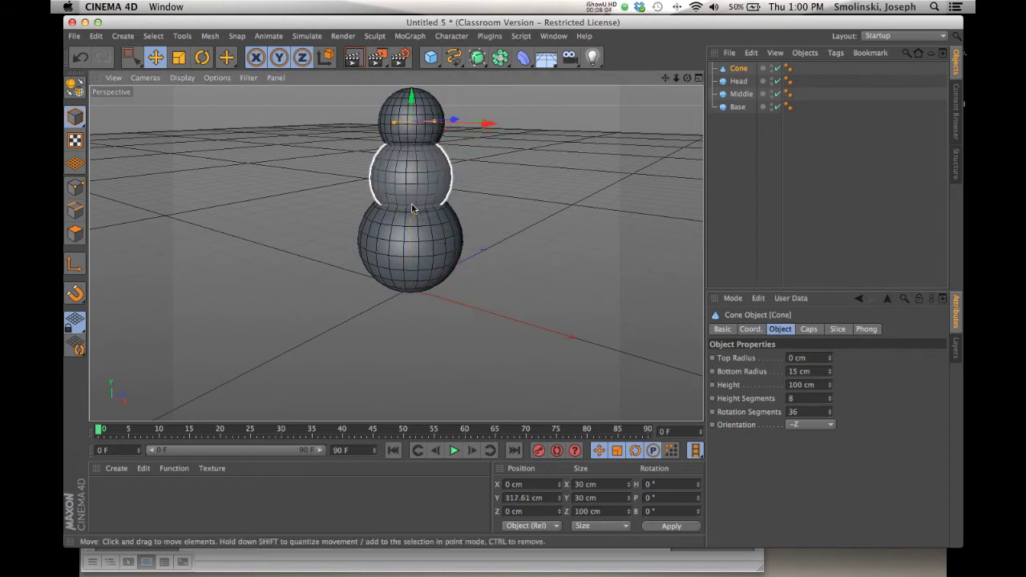
drag(687, 78, 684, 87)
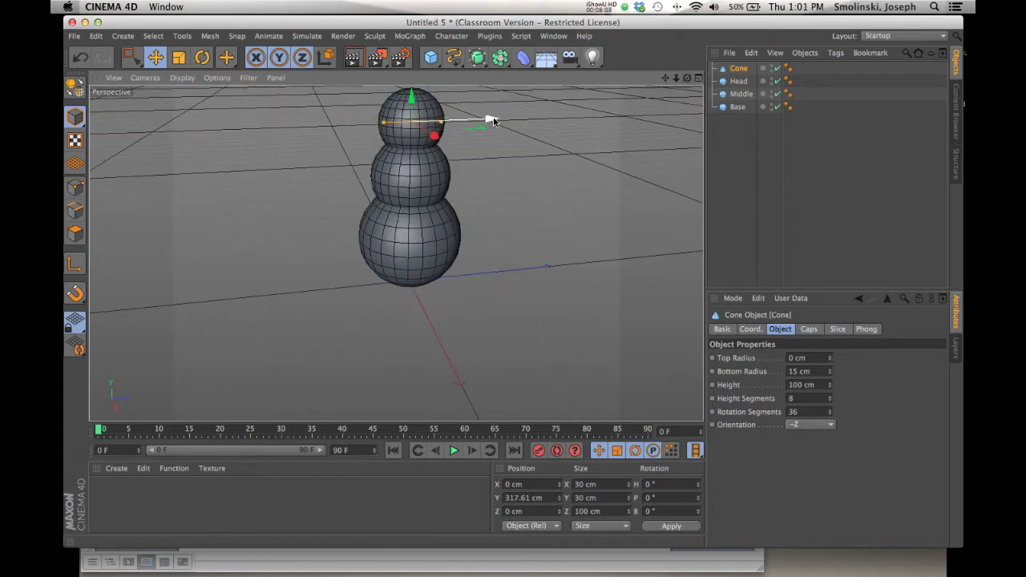
drag(492, 120, 458, 120)
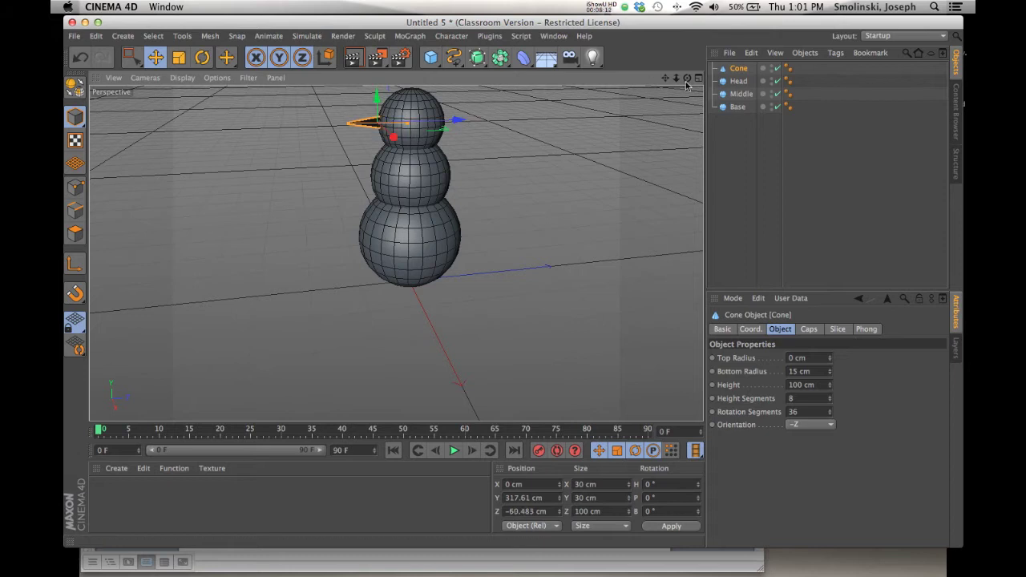
Add a Platonic primitive and set its type to Dodeca.
drag(687, 79, 513, 294)
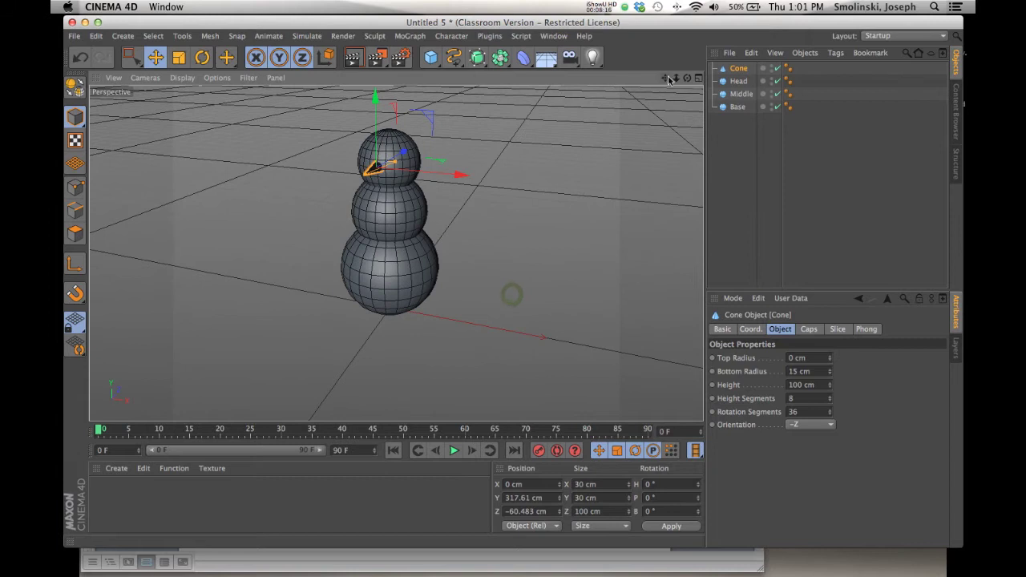
mouse_move(676, 78)
mouse_down()
mouse_move(396, 253)
mouse_move(687, 81)
mouse_up()
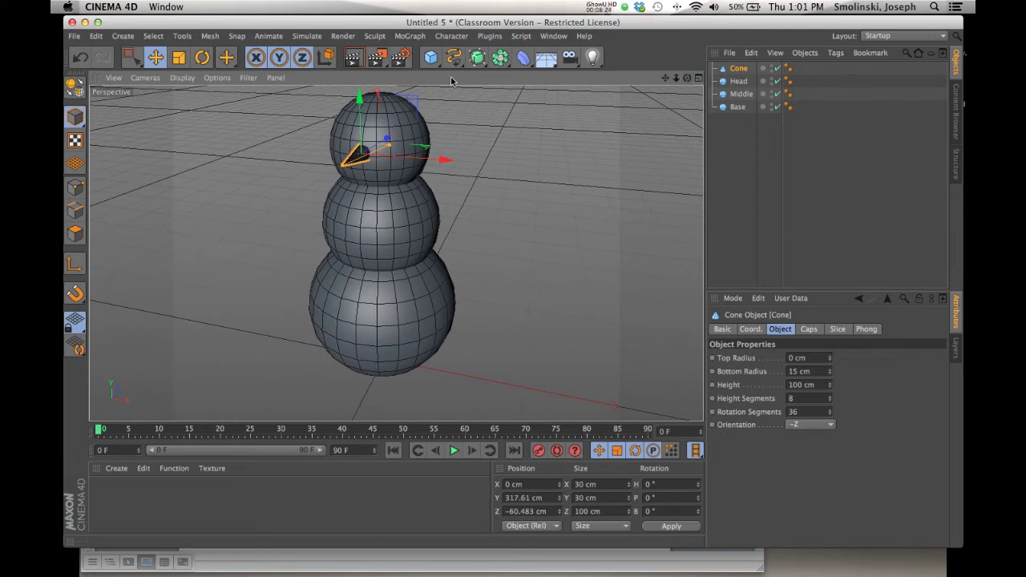
click(431, 60)
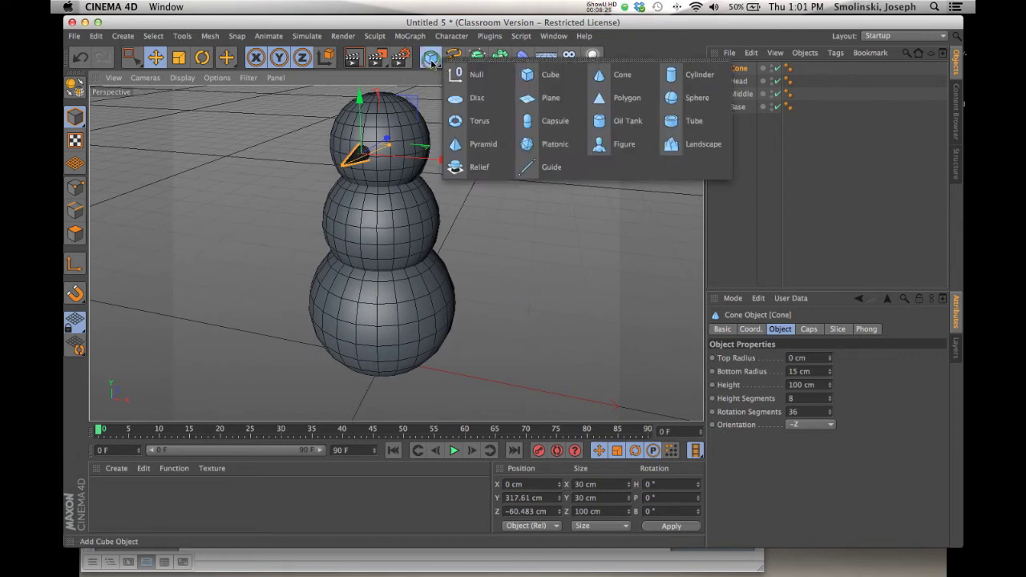
click(549, 149)
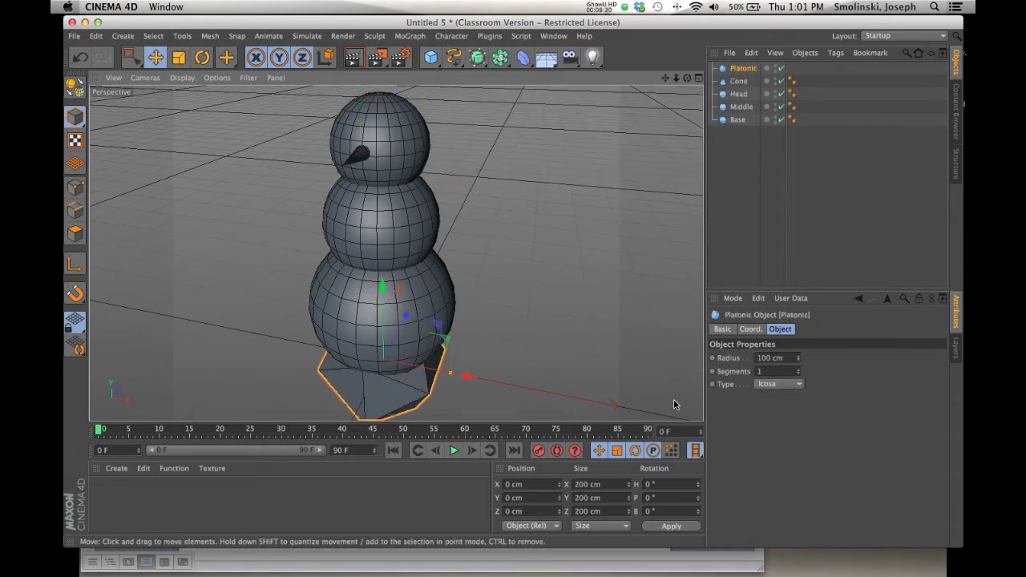
click(773, 385)
click(773, 438)
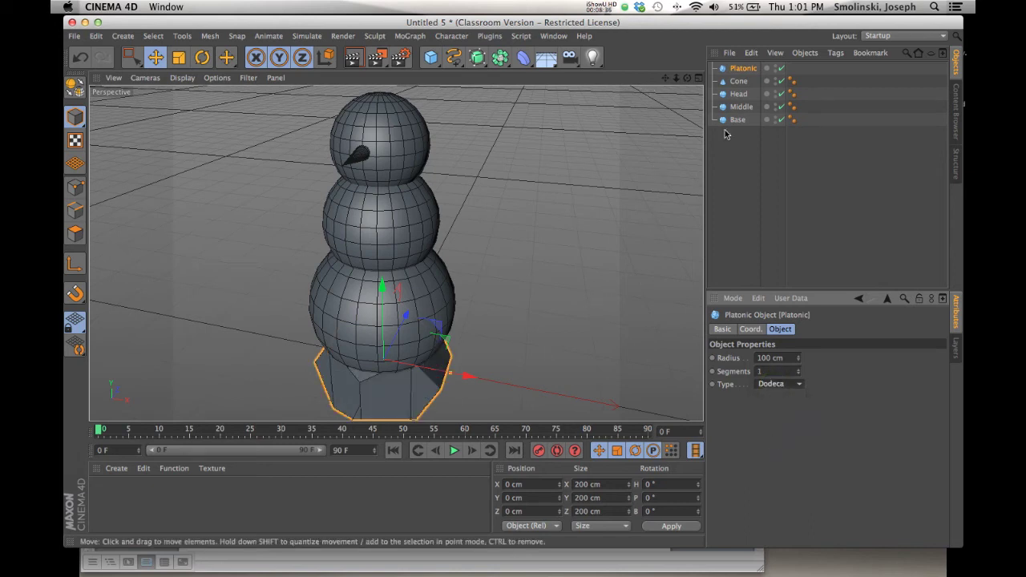
Set the Platonic object's radius to 20 cm.
double_click(772, 358)
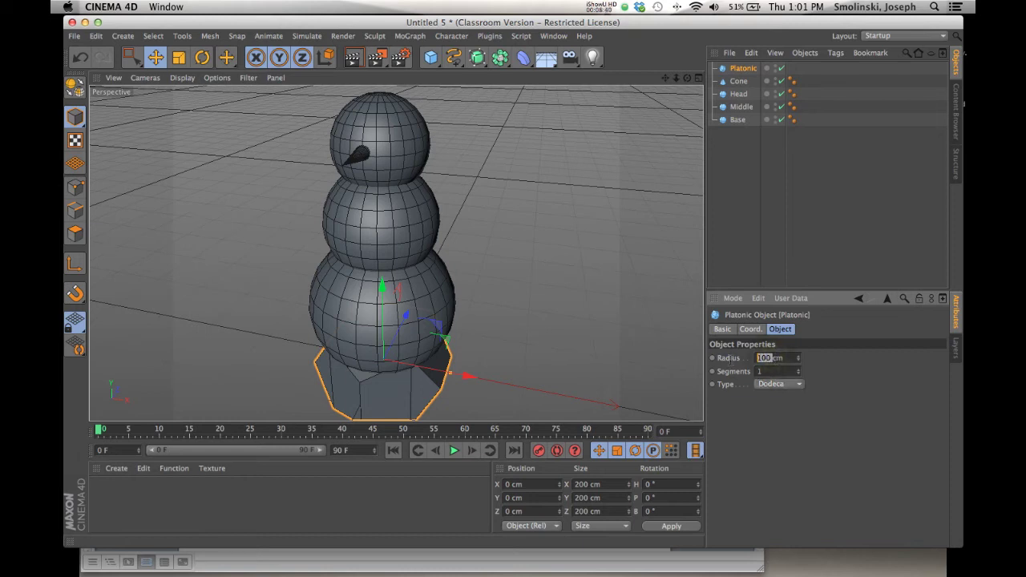
text(20)
key(Return)
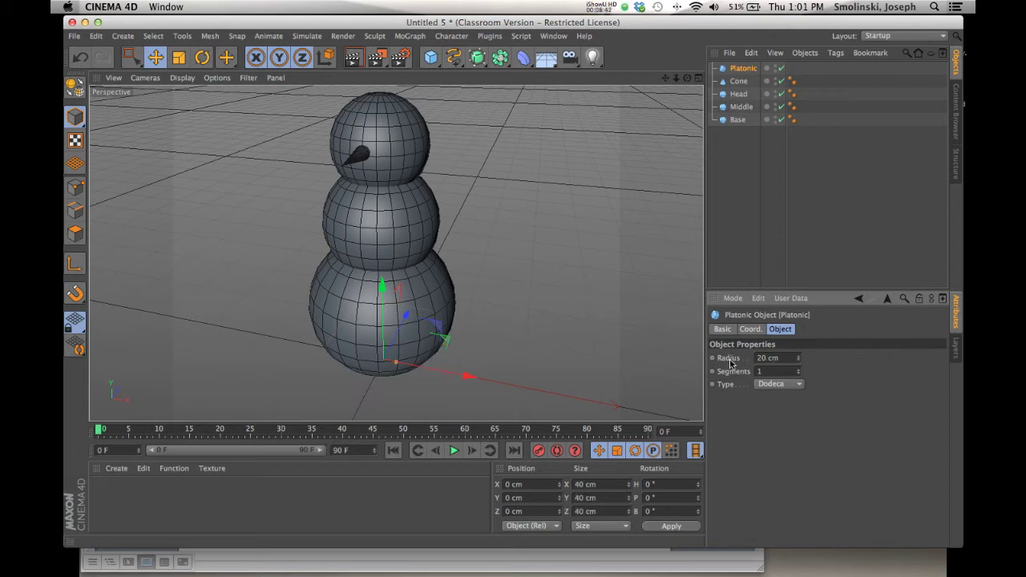
Move the dodecahedron onto the head's front as an eye, at about X -20 cm, Y 330 cm, Z -47 cm.
drag(381, 283, 384, 90)
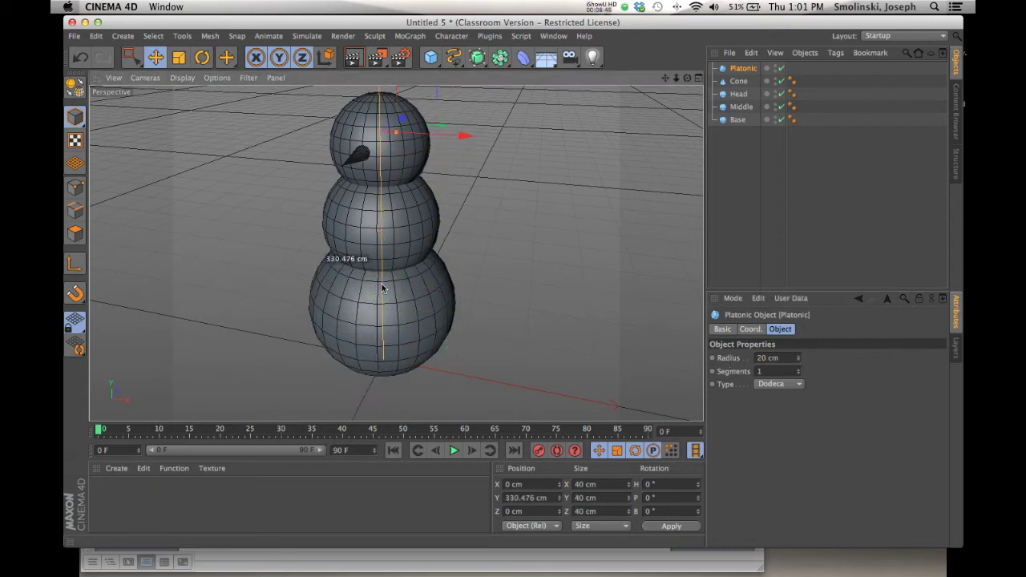
alt+drag(654, 148, 512, 295)
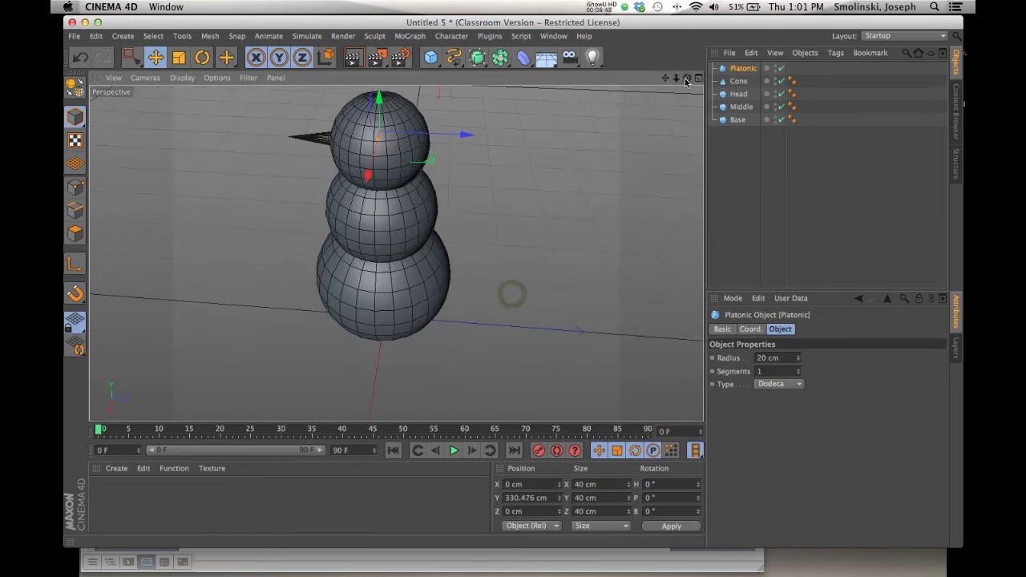
drag(465, 133, 425, 136)
alt+drag(456, 241, 512, 295)
drag(421, 132, 407, 134)
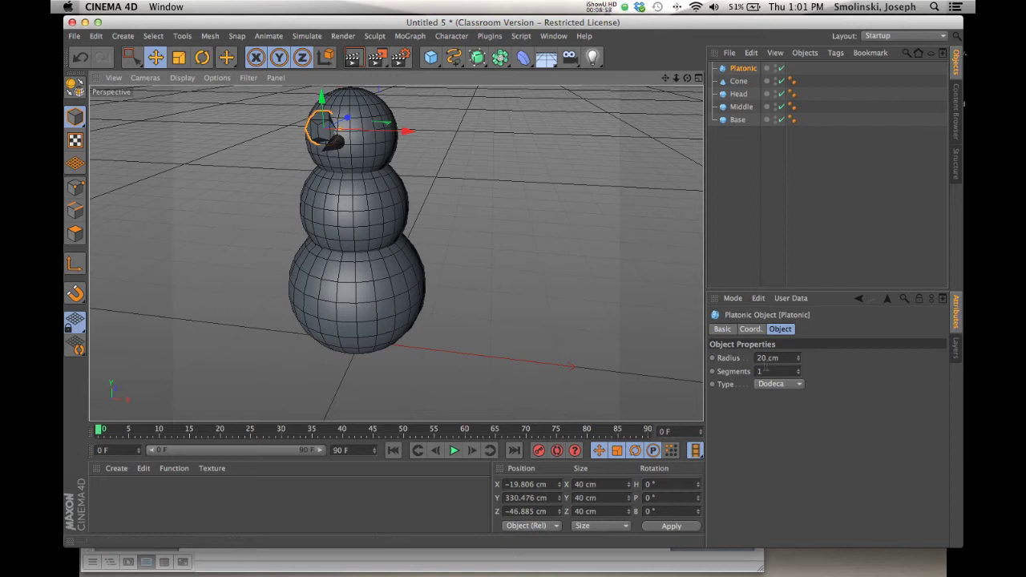
Reduce the dodecahedron eye's radius to 15 cm.
double_click(766, 358)
text(15)
key(Return)
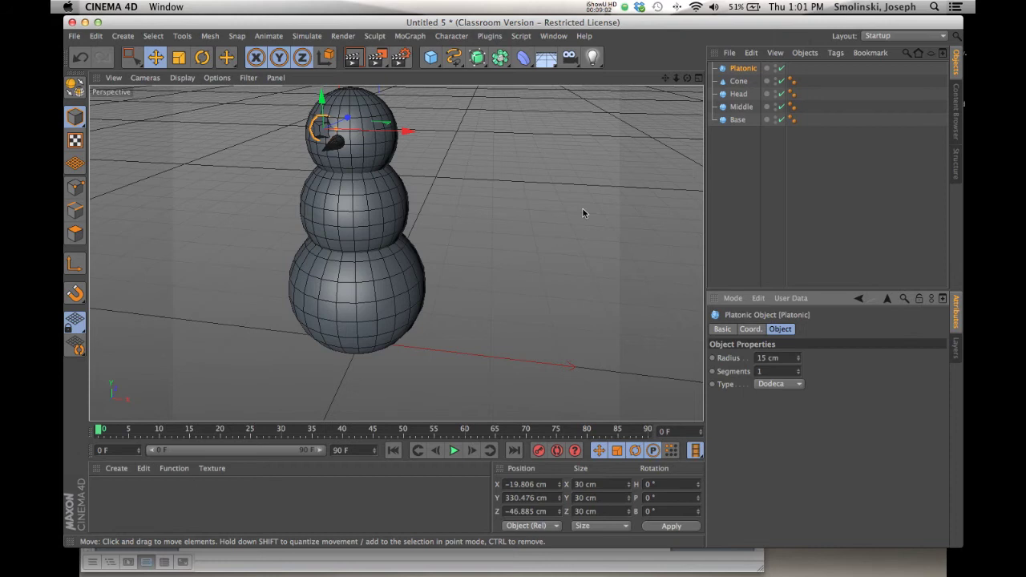
Duplicate the dodecahedron eye and move the copy along X to about 22 cm for the second eye.
drag(687, 77, 537, 305)
ctrl+drag(739, 70, 725, 64)
drag(409, 128, 446, 131)
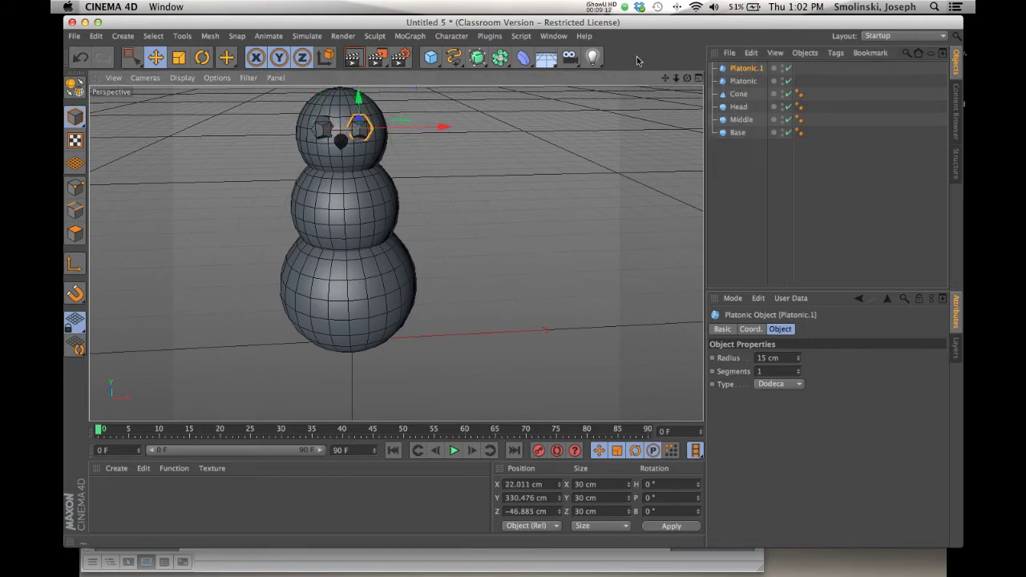
Render the current view to check the snowman's eyes and nose from an angle.
drag(687, 78, 641, 82)
drag(511, 294, 372, 294)
drag(360, 128, 360, 128)
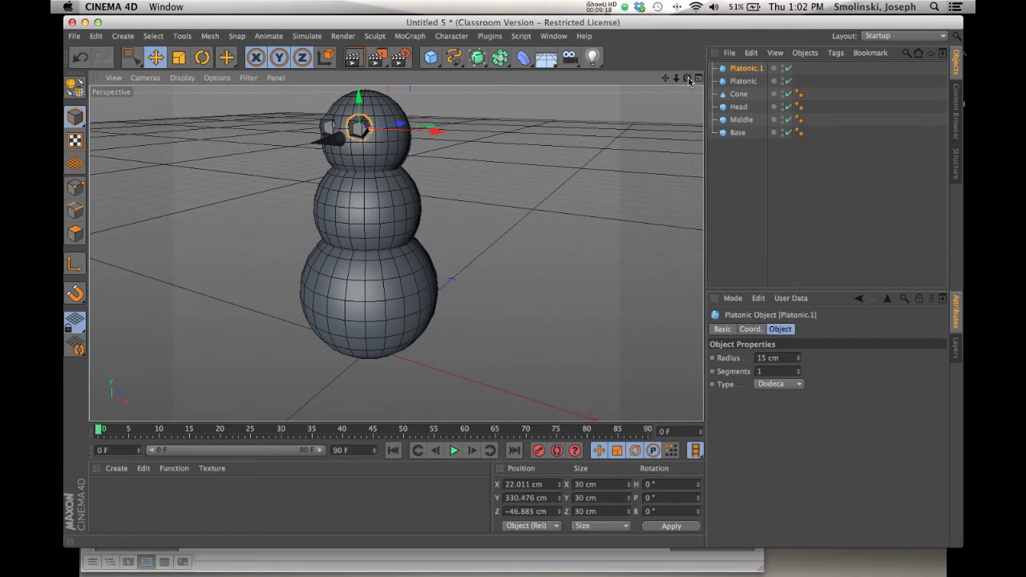
click(354, 58)
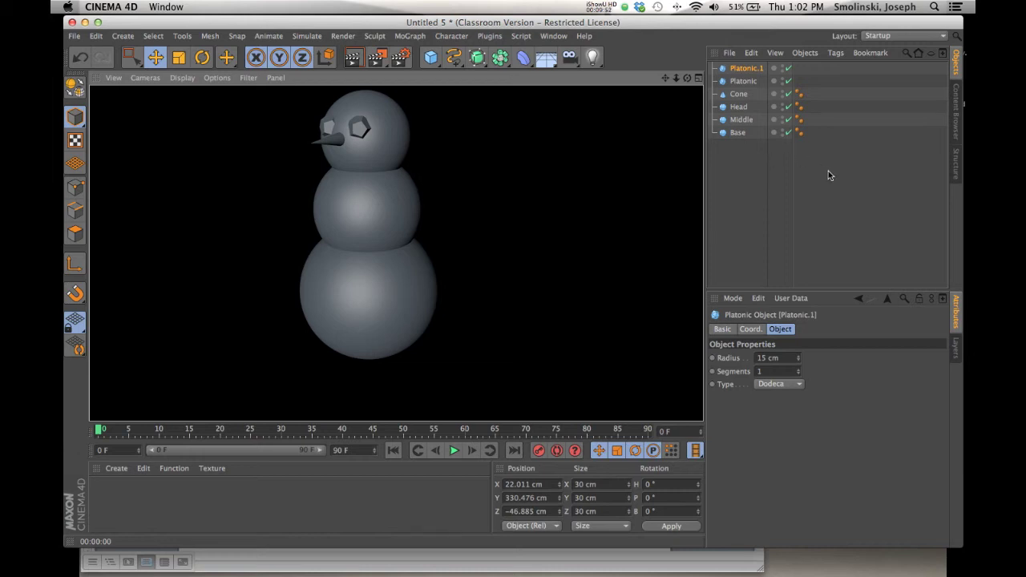
Group all of the snowman's parts under one null and name it Snowman.
drag(821, 163, 724, 68)
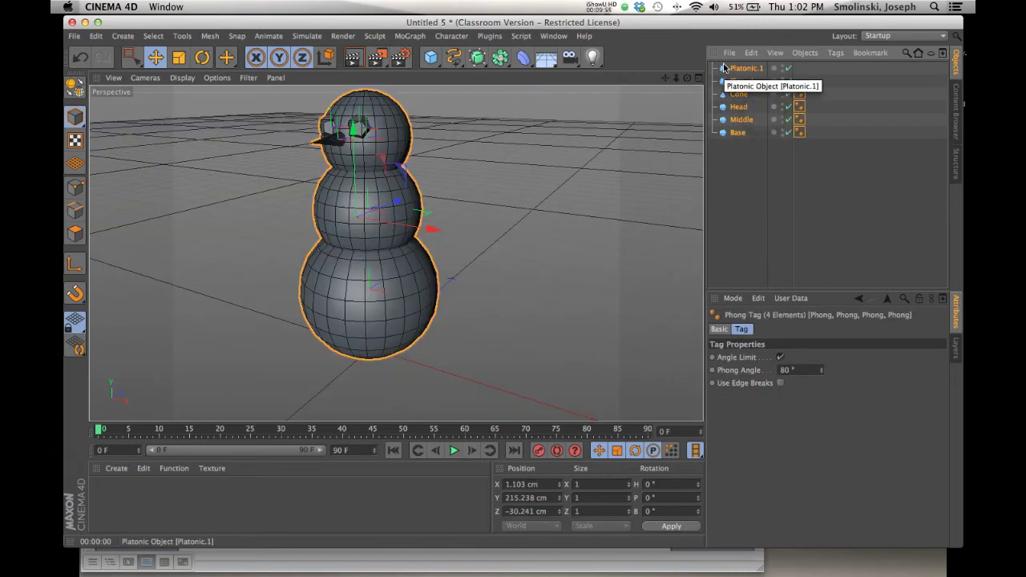
click(805, 53)
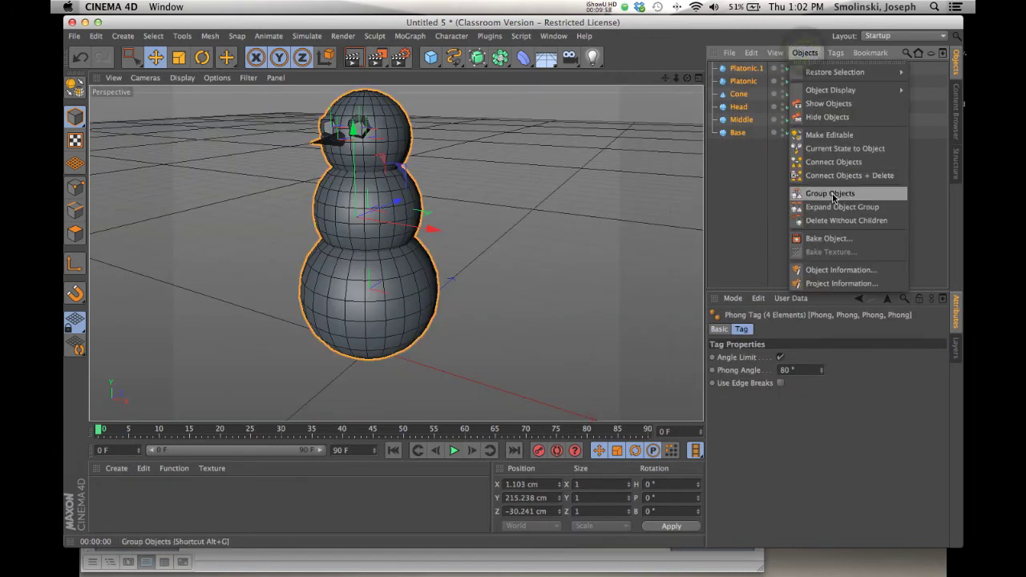
click(829, 194)
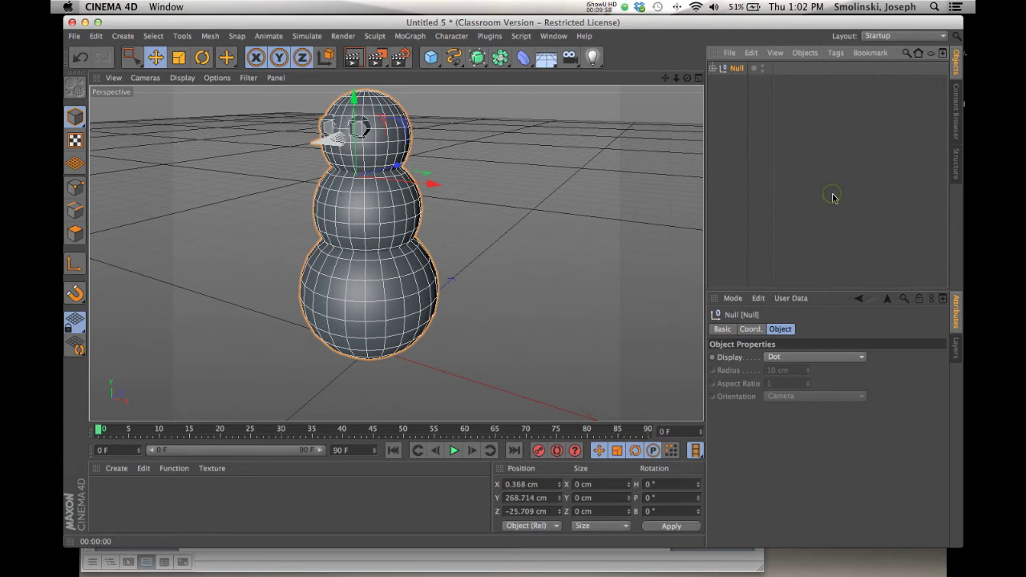
double_click(737, 69)
text(Snowman)
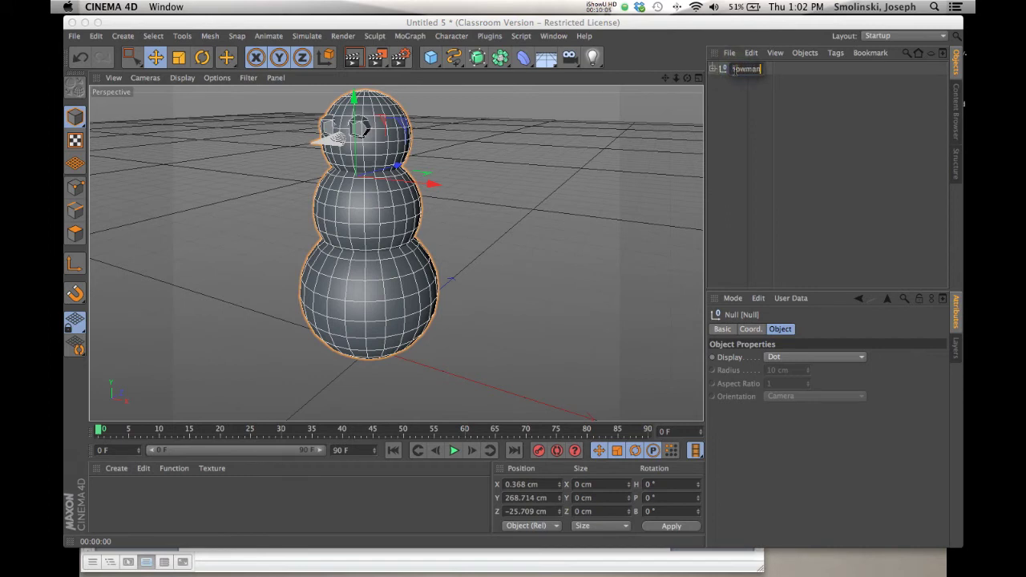
key(Return)
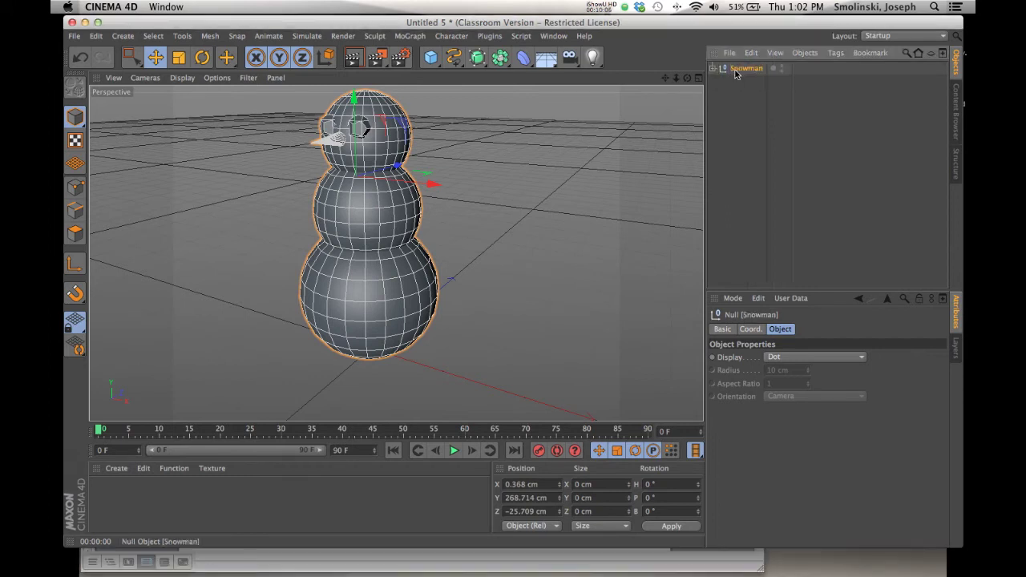
Expand the Snowman group, try moving only the Base sphere about 110 cm along X, and undo the move.
click(712, 69)
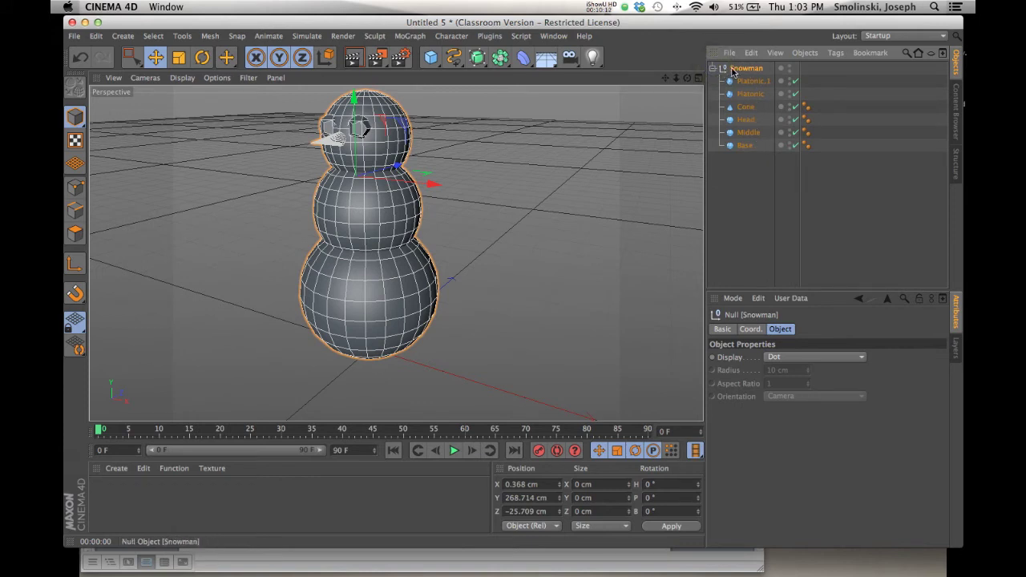
click(747, 147)
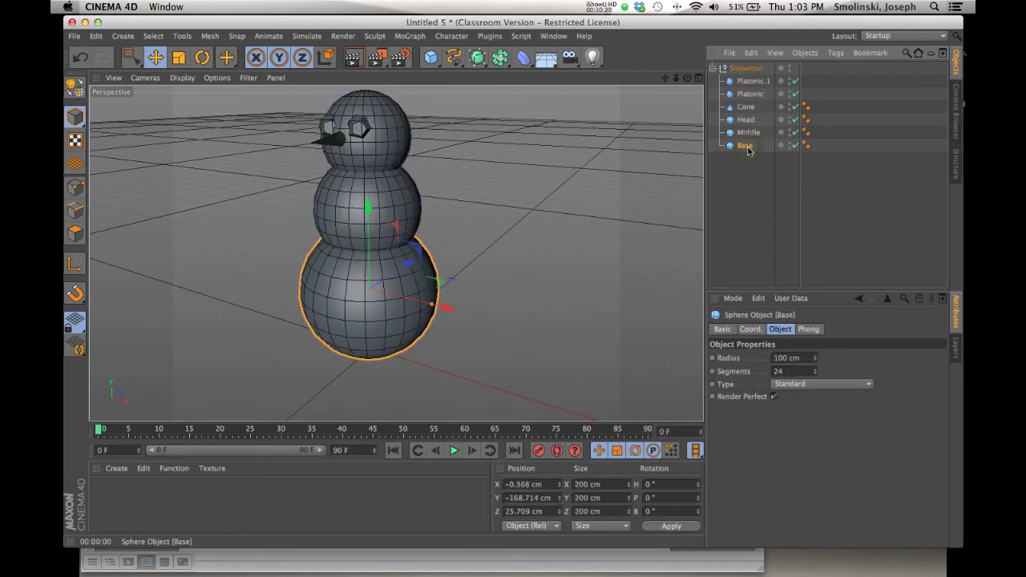
drag(447, 305, 530, 327)
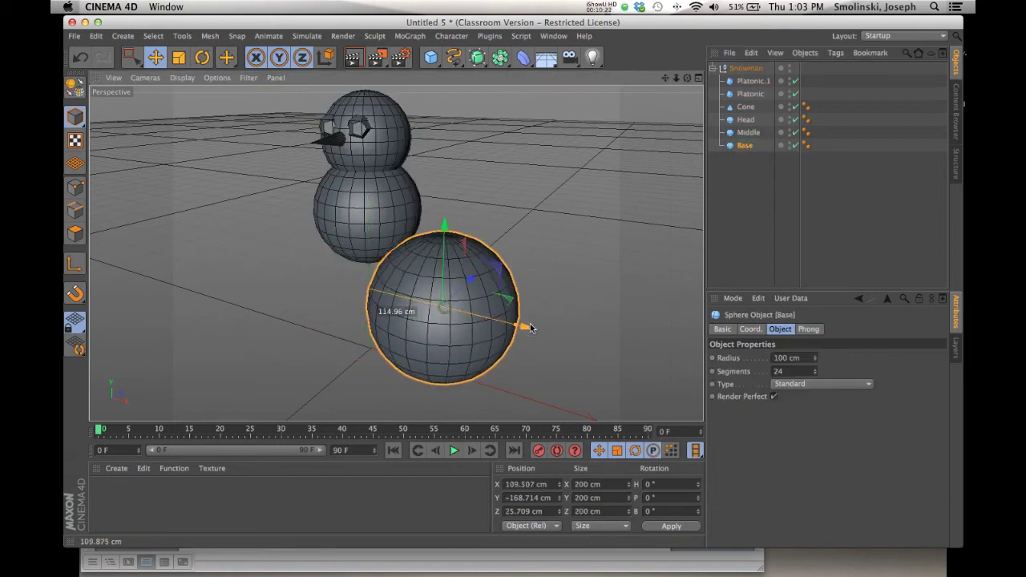
key(super+z)
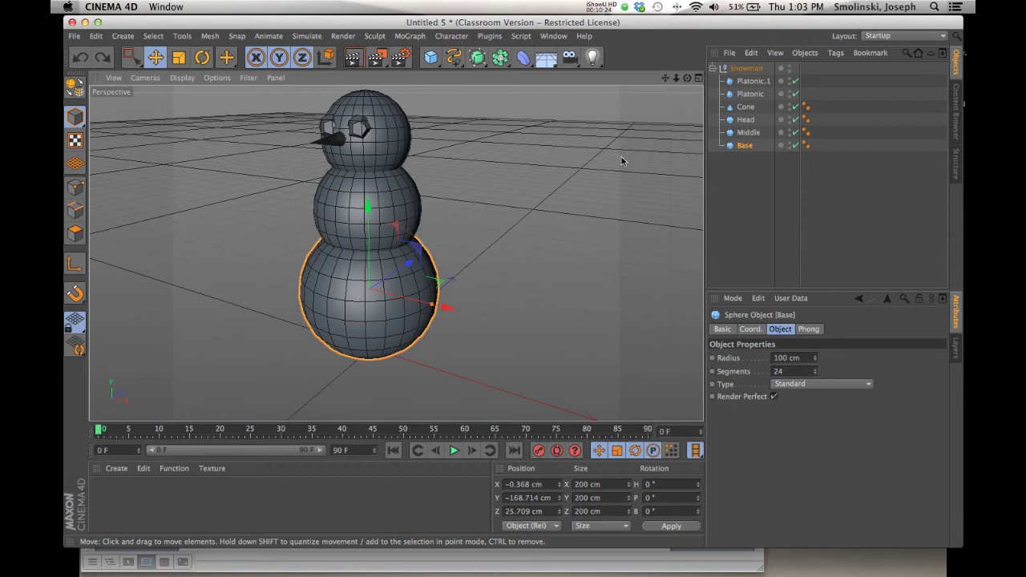
Try moving the whole Snowman group along X, and collapse its hierarchy.
click(748, 70)
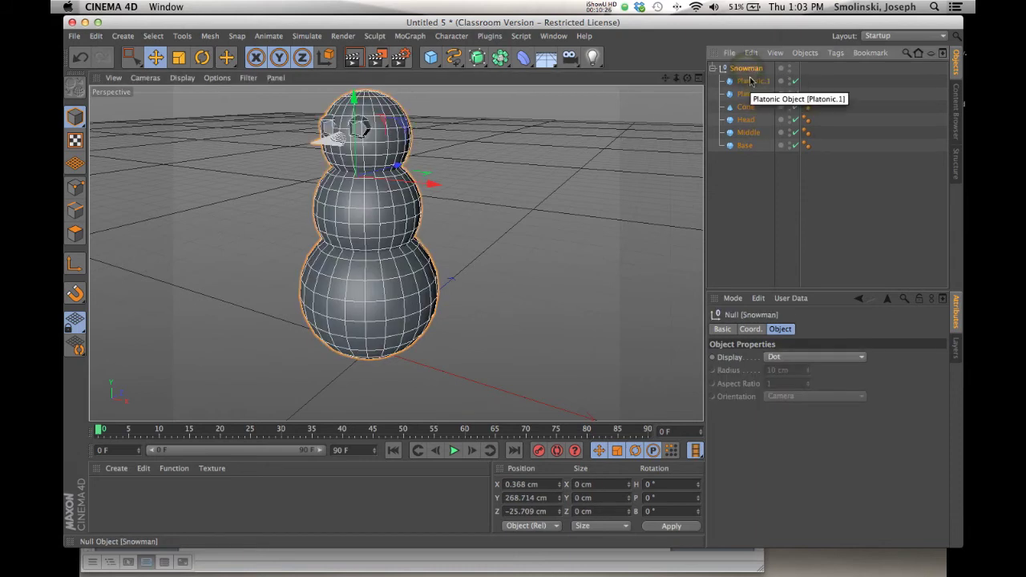
mouse_move(430, 183)
mouse_down()
mouse_move(530, 196)
mouse_move(442, 184)
mouse_up()
drag(675, 77, 664, 96)
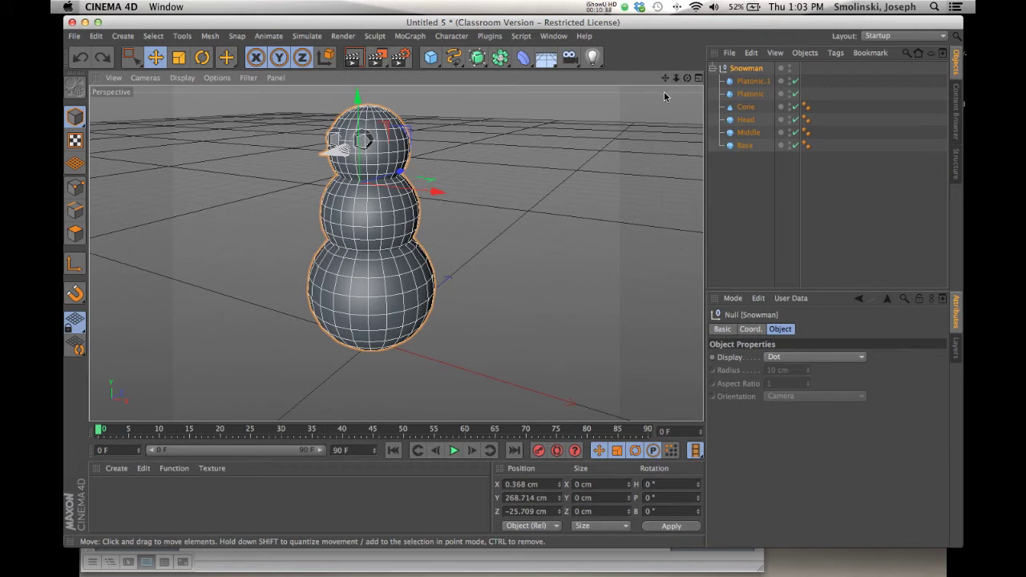
click(713, 68)
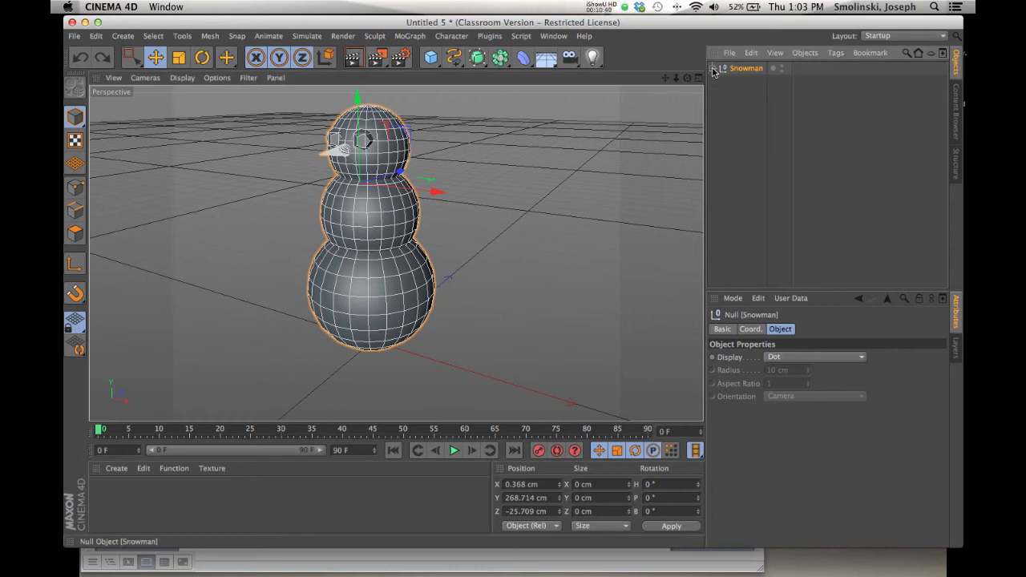
Add a Landscape object and raise it to about Y 74 cm beneath the snowman.
click(433, 63)
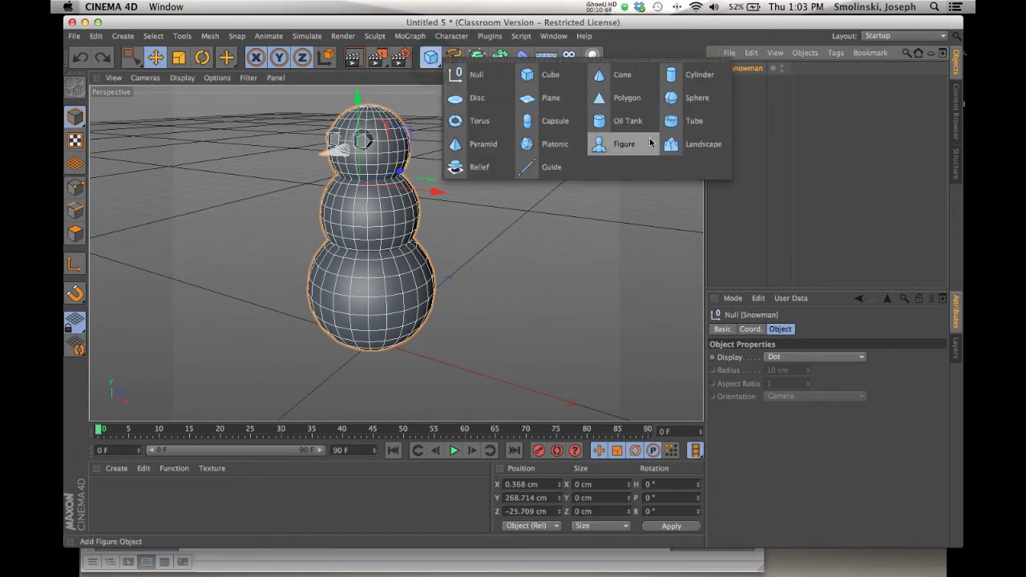
click(674, 143)
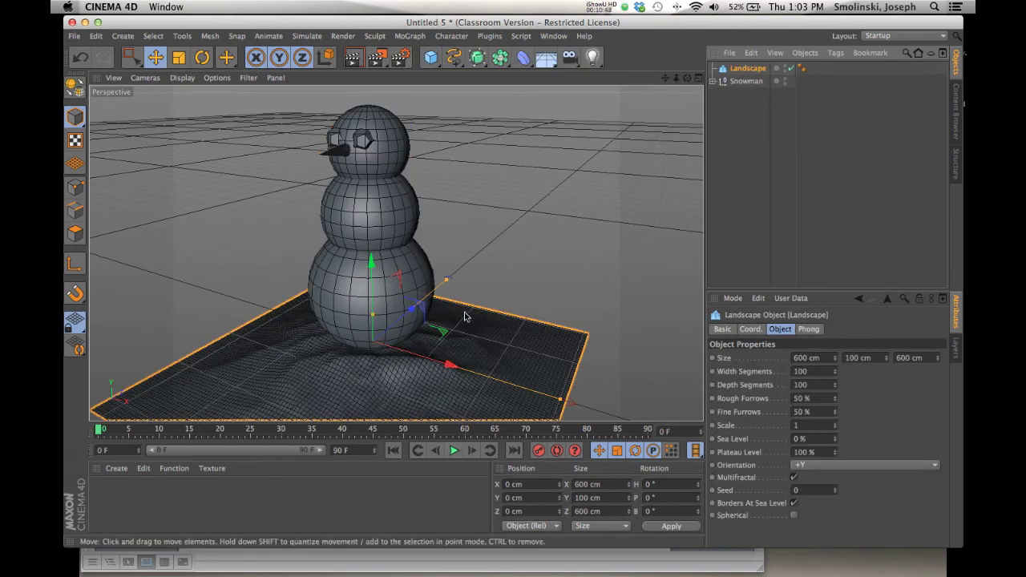
drag(372, 263, 375, 222)
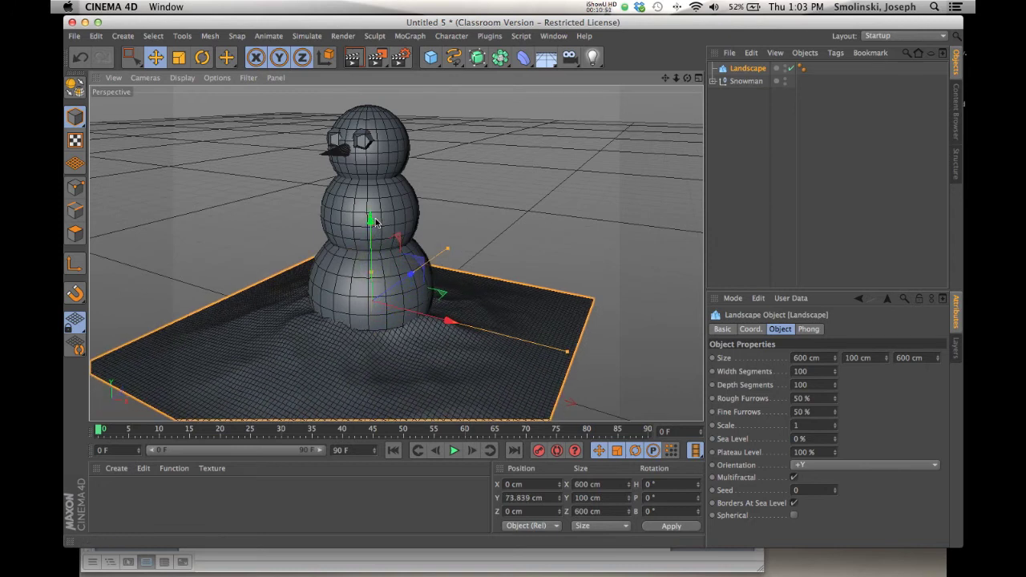
Enlarge the landscape to 1600 cm in both width and depth.
click(796, 357)
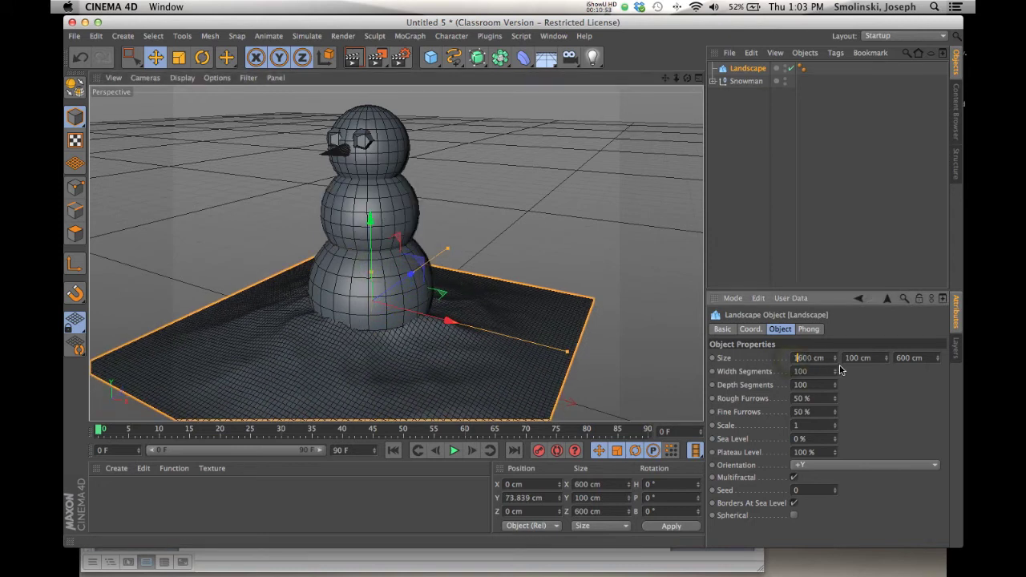
click(896, 358)
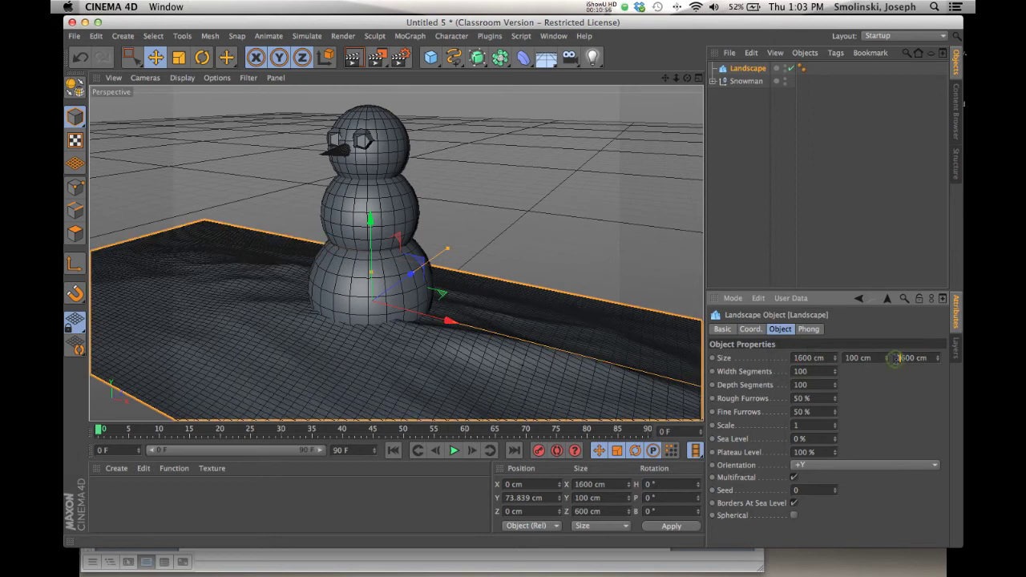
text(1)
key(Return)
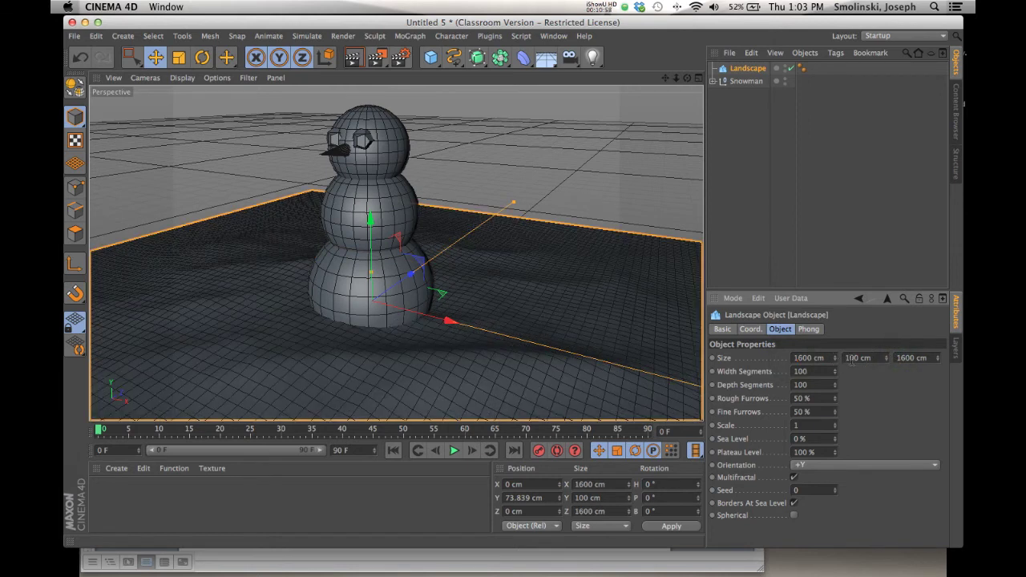
Set the landscape's height to 250 cm, trying 150 cm and 200 cm first, and render the view.
double_click(858, 358)
text(150)
key(Return)
double_click(858, 357)
text(200)
key(Return)
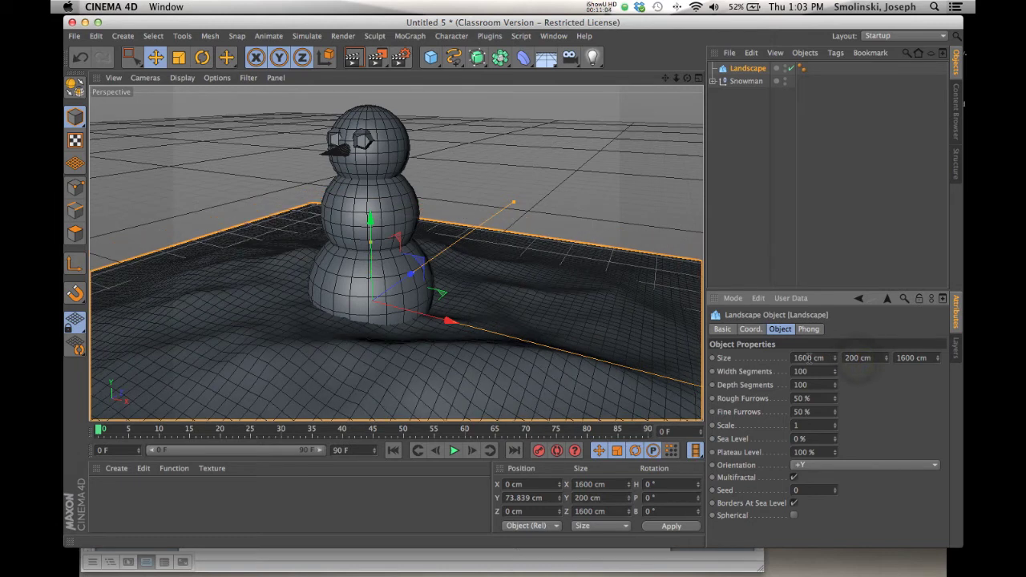
drag(688, 83, 674, 113)
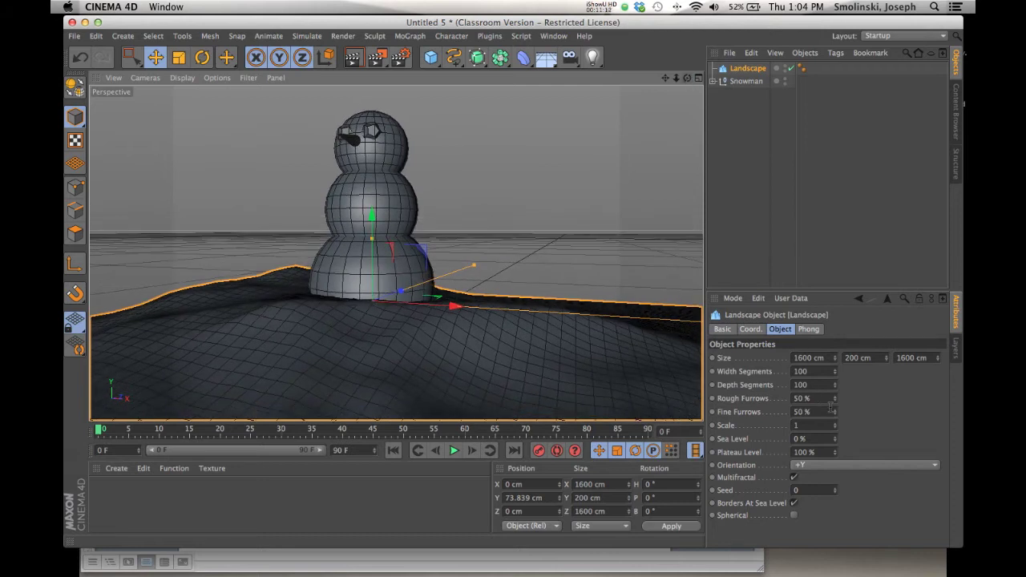
double_click(856, 358)
text(250)
key(Return)
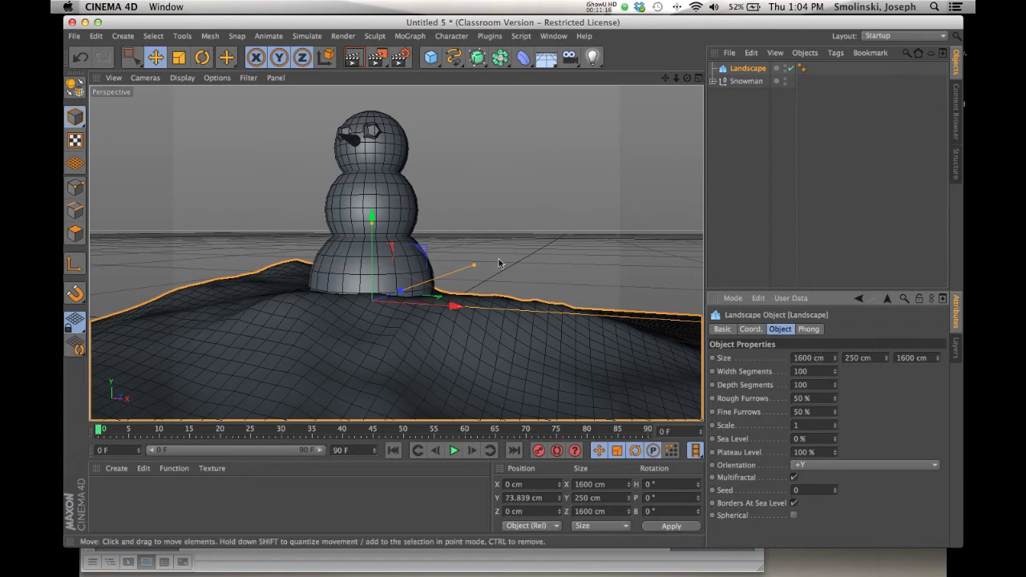
click(353, 58)
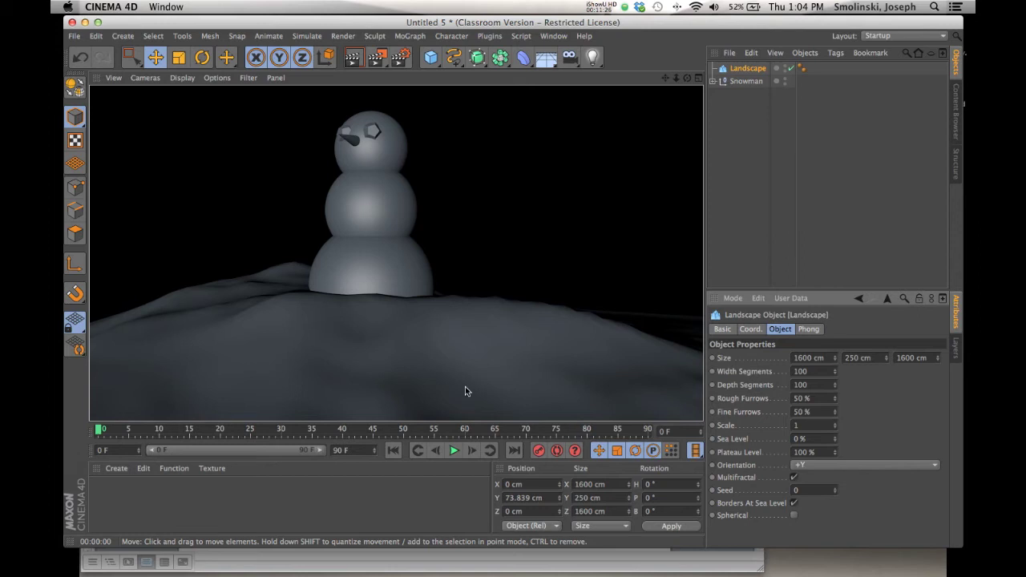
Expand the Snowman group's hierarchy and create a new material.
click(744, 82)
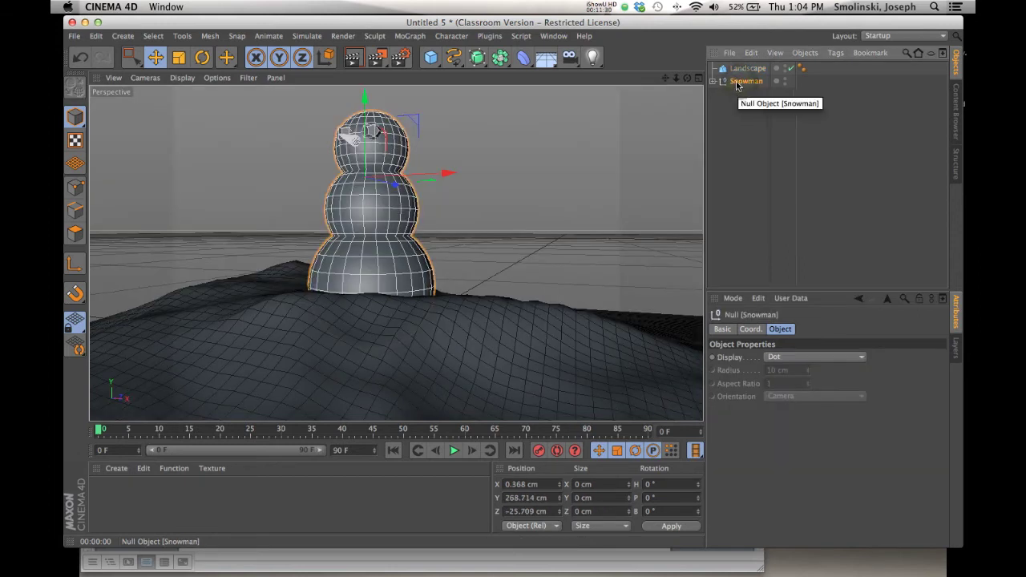
click(713, 81)
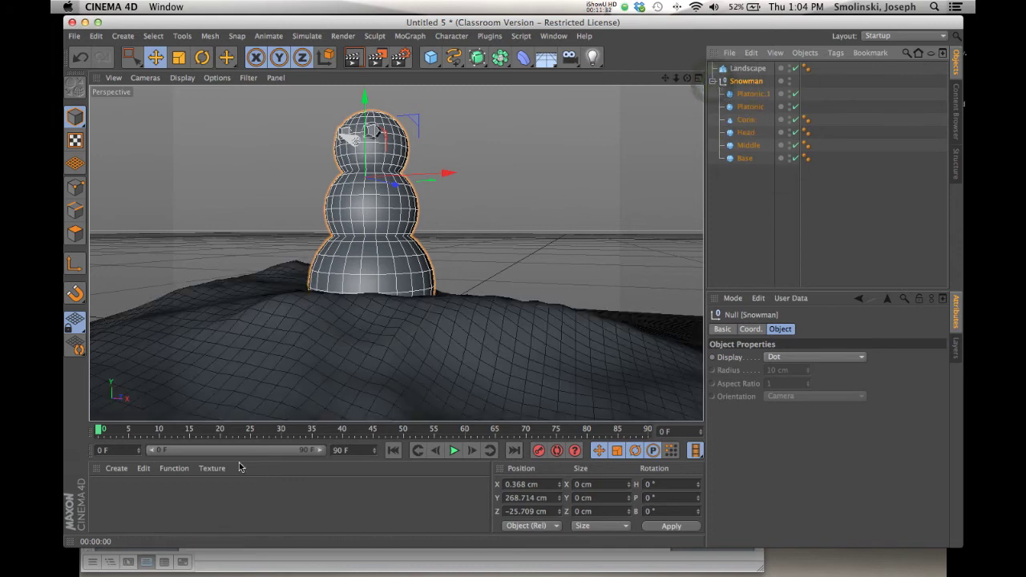
click(116, 470)
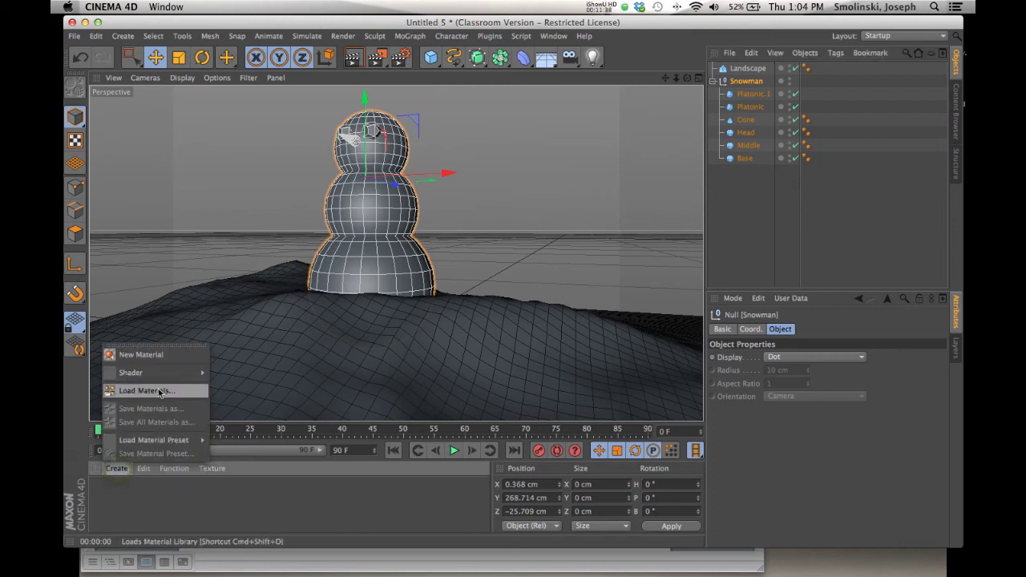
click(157, 357)
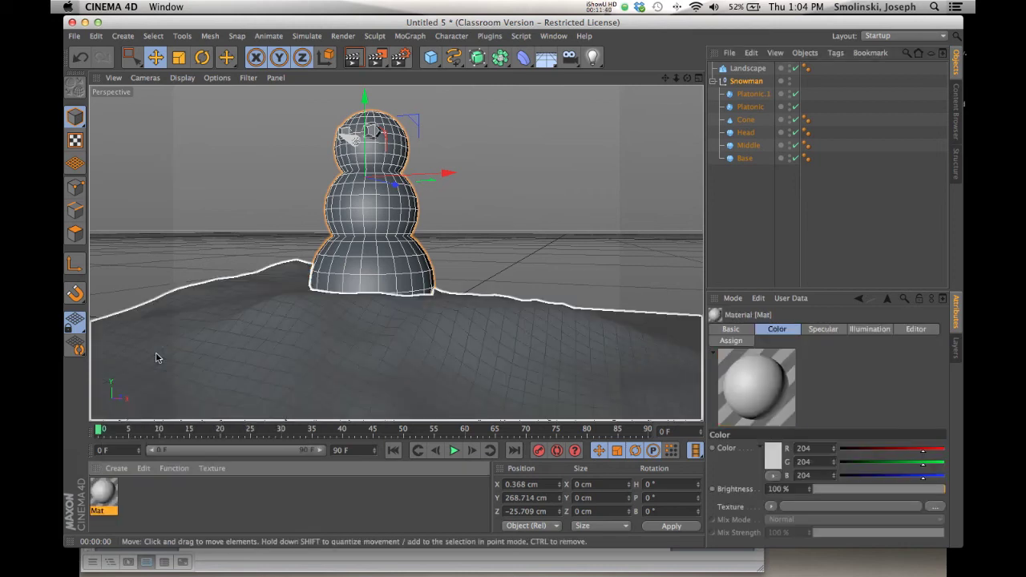
Set the new material's color to pure white (255, 255, 255) and enable Reflection at 5% brightness.
drag(250, 393, 115, 491)
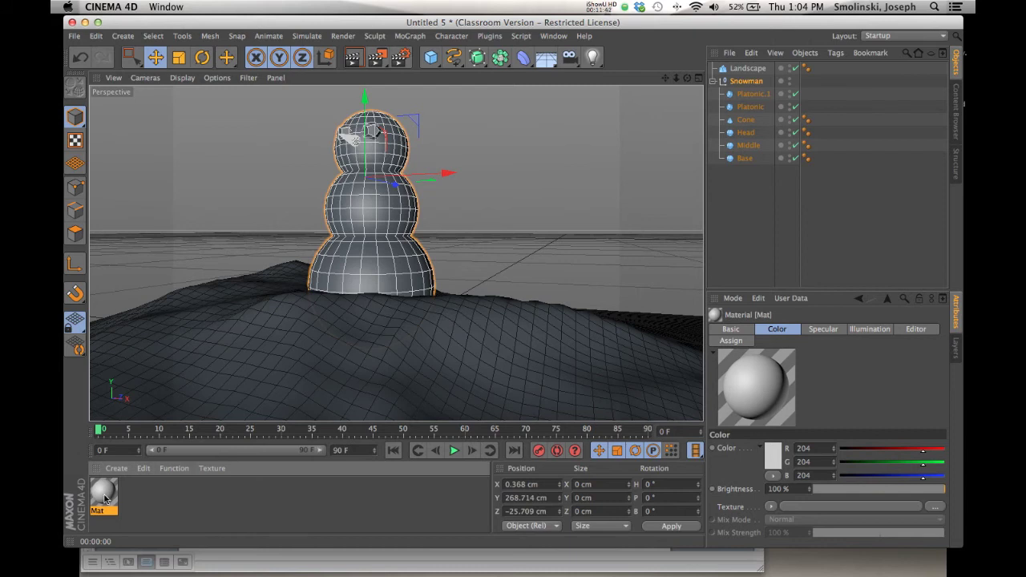
double_click(105, 499)
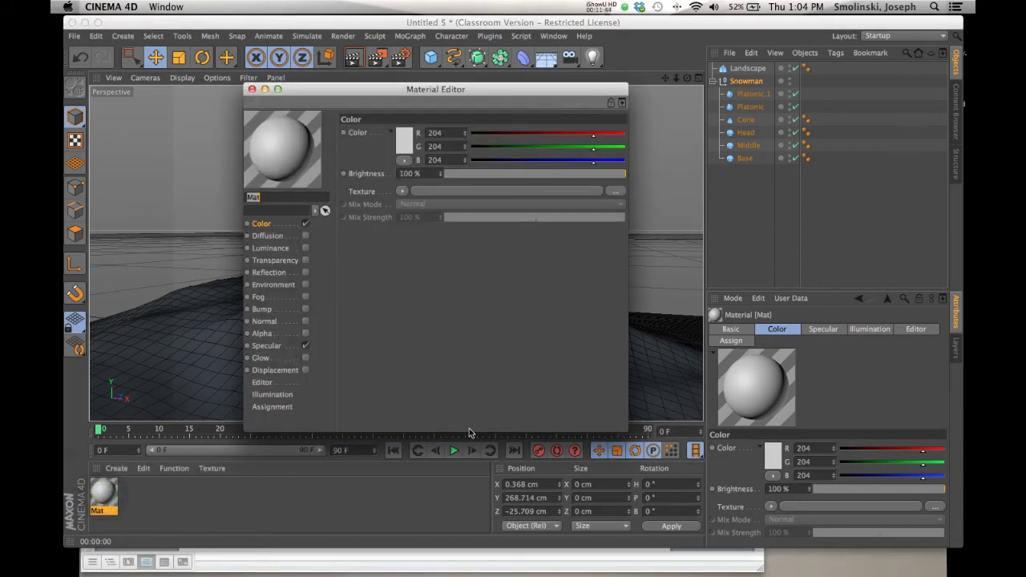
click(404, 141)
click(406, 143)
drag(406, 144, 330, 88)
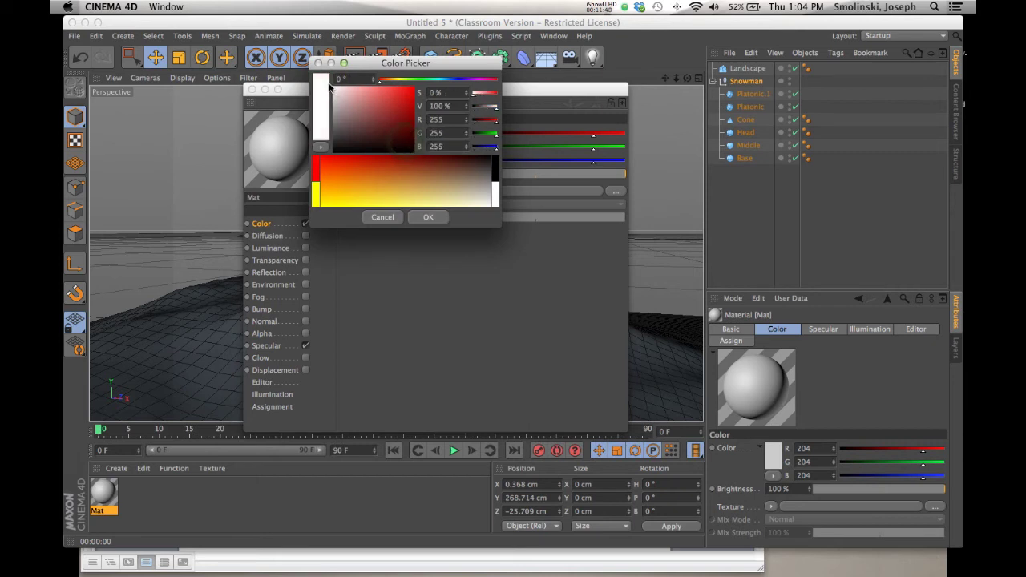
click(430, 218)
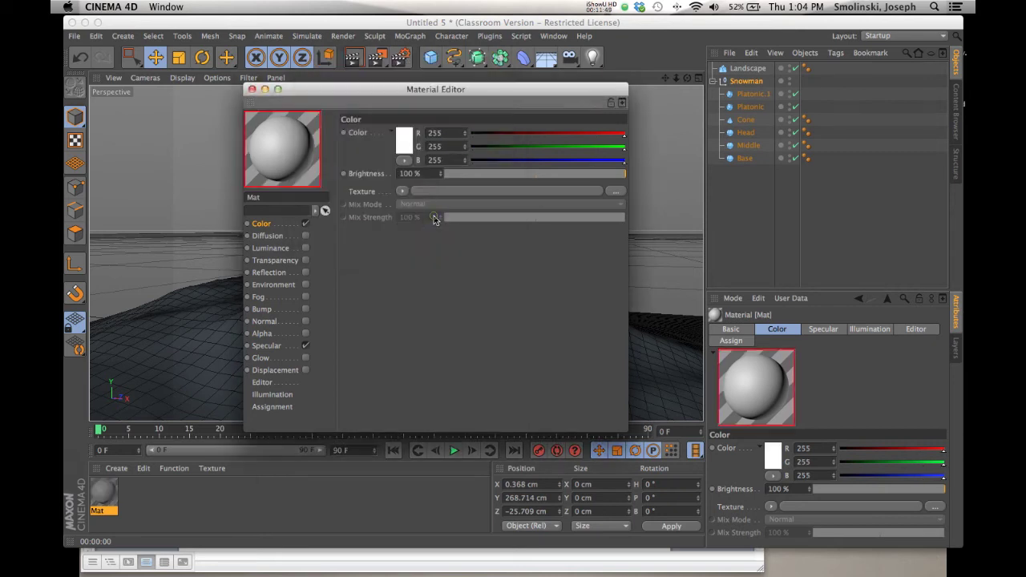
click(405, 143)
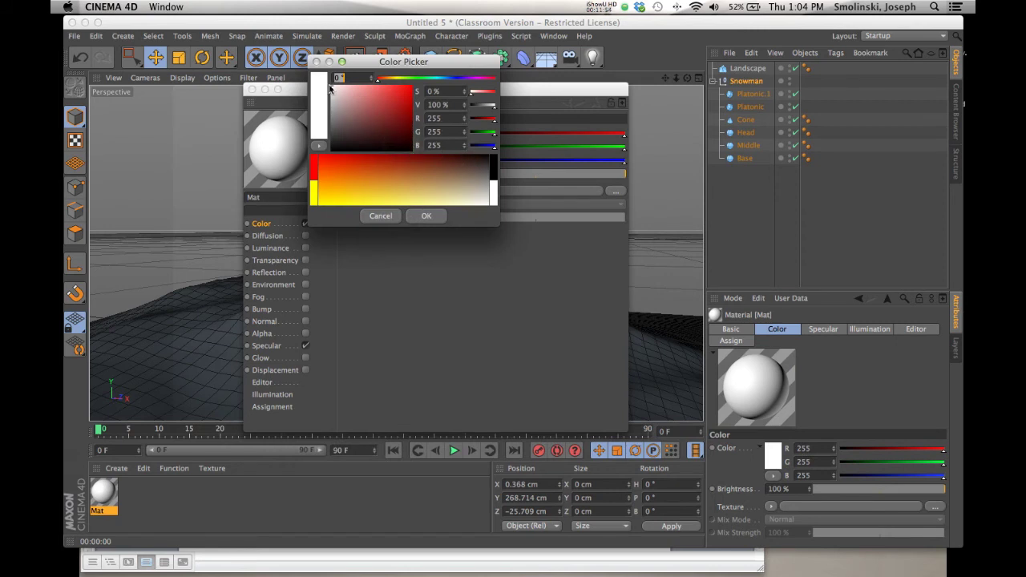
click(426, 216)
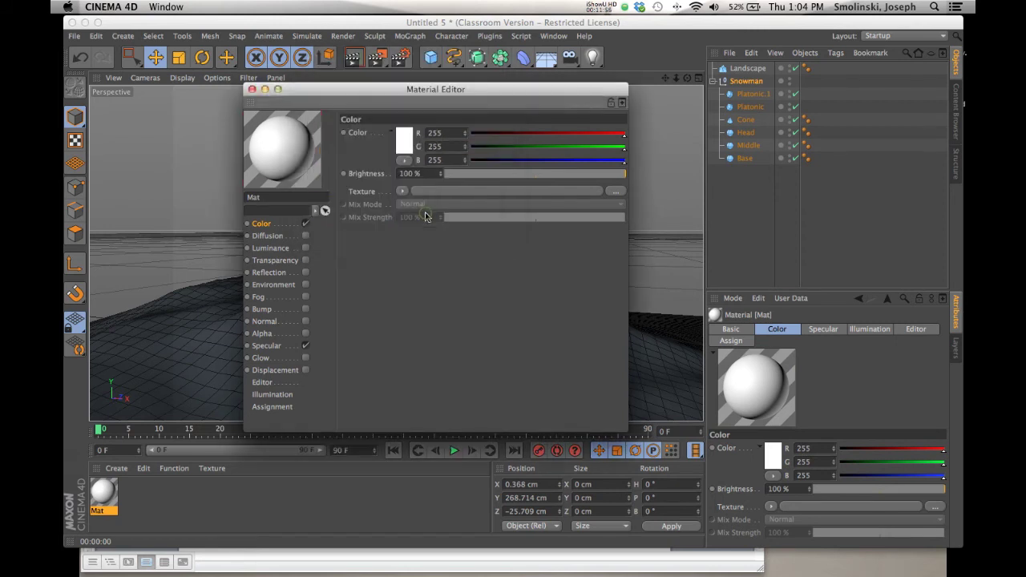
click(305, 273)
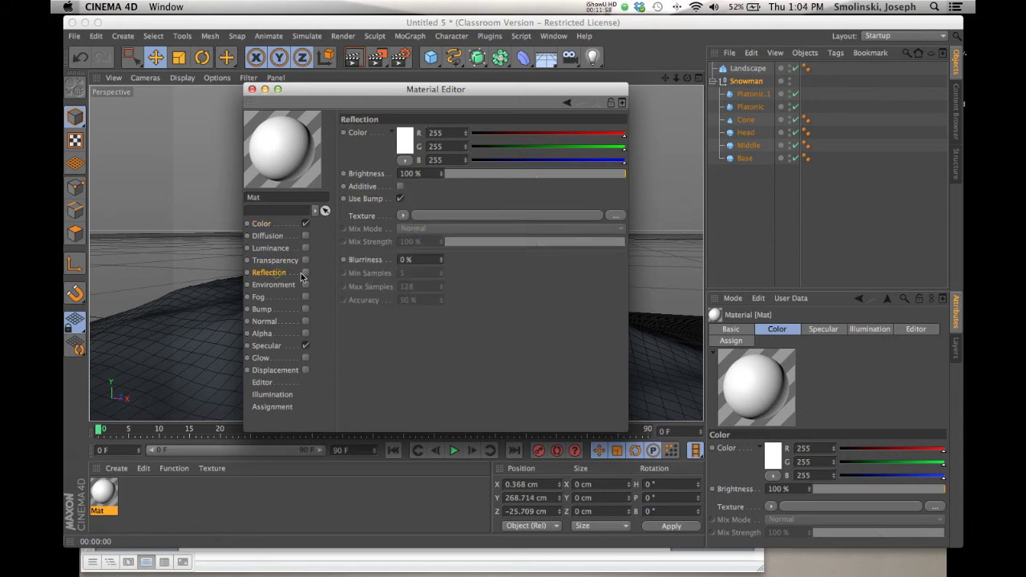
click(454, 174)
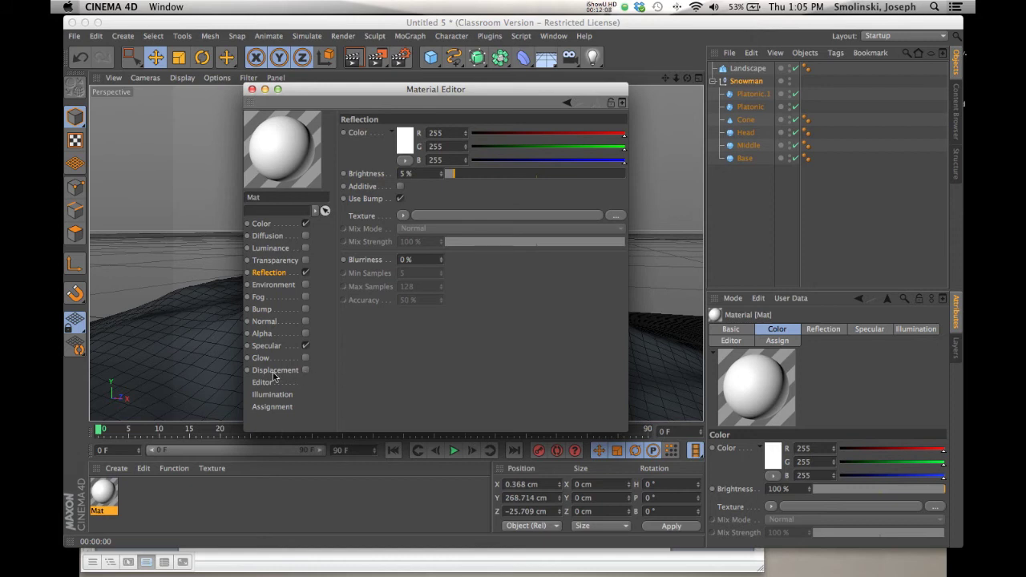
Enable the material's Displacement with a Noise texture, turning on Sub-Polygon Displacement and Round Geometry.
click(306, 371)
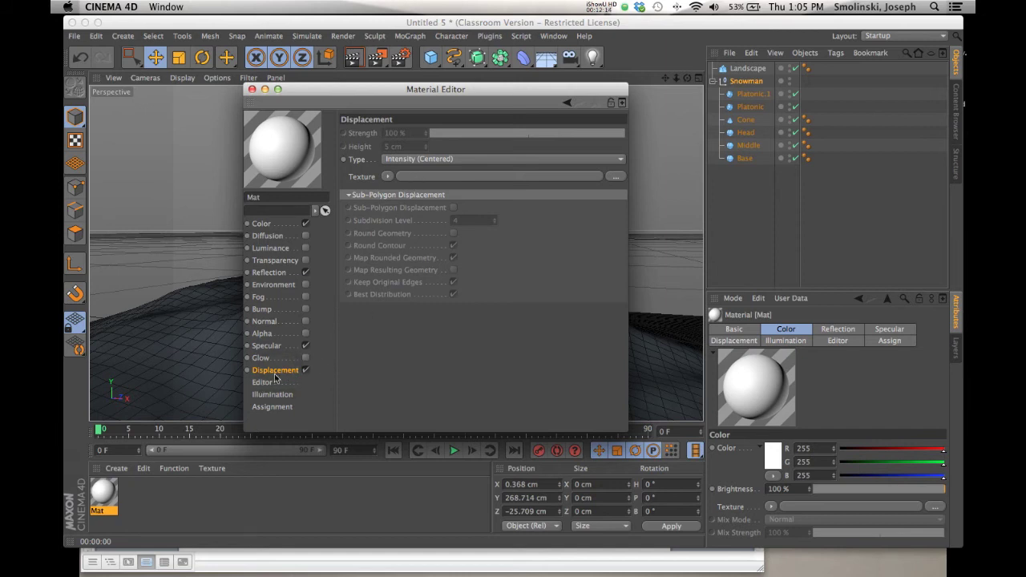
click(389, 177)
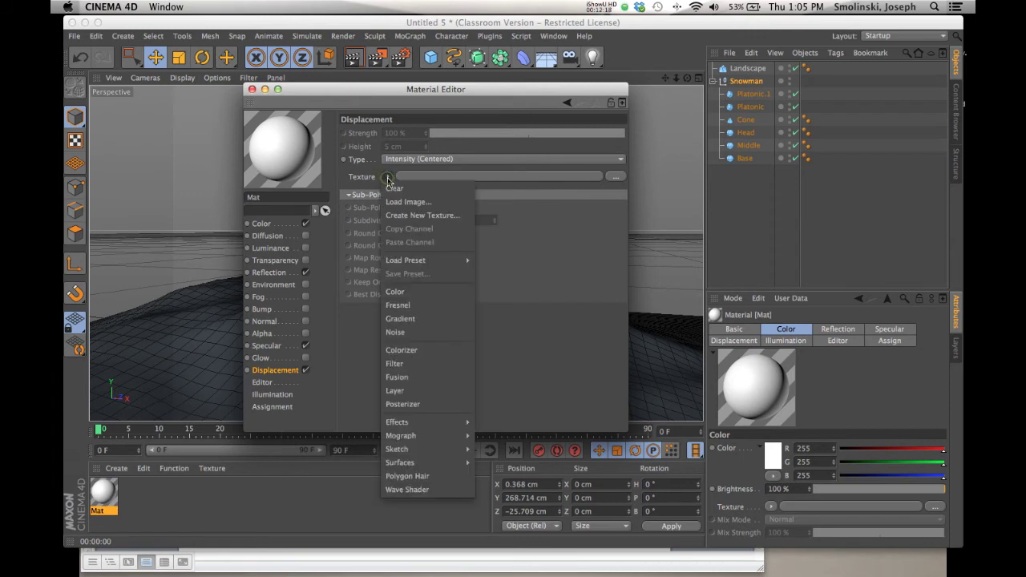
click(405, 332)
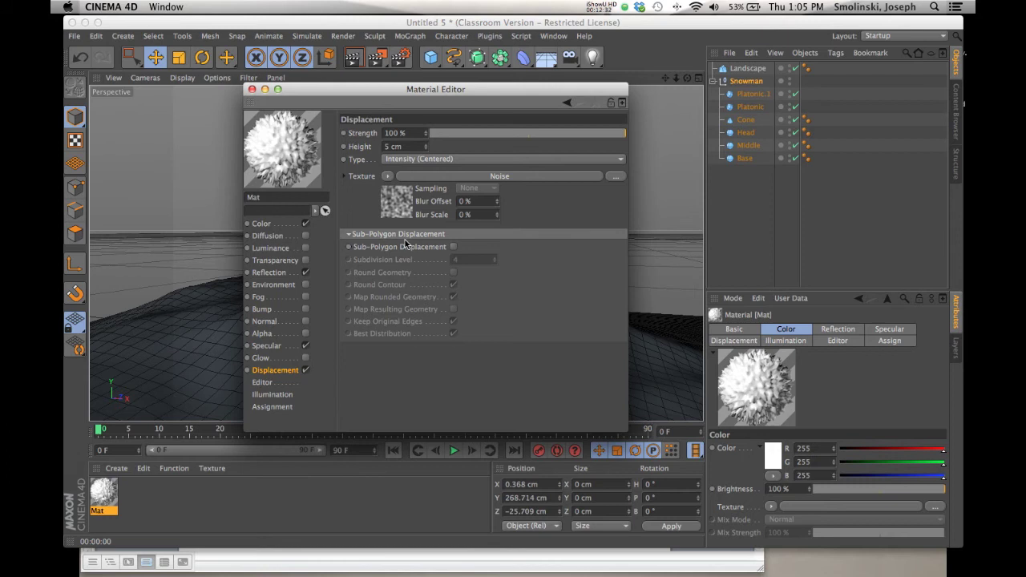
click(453, 246)
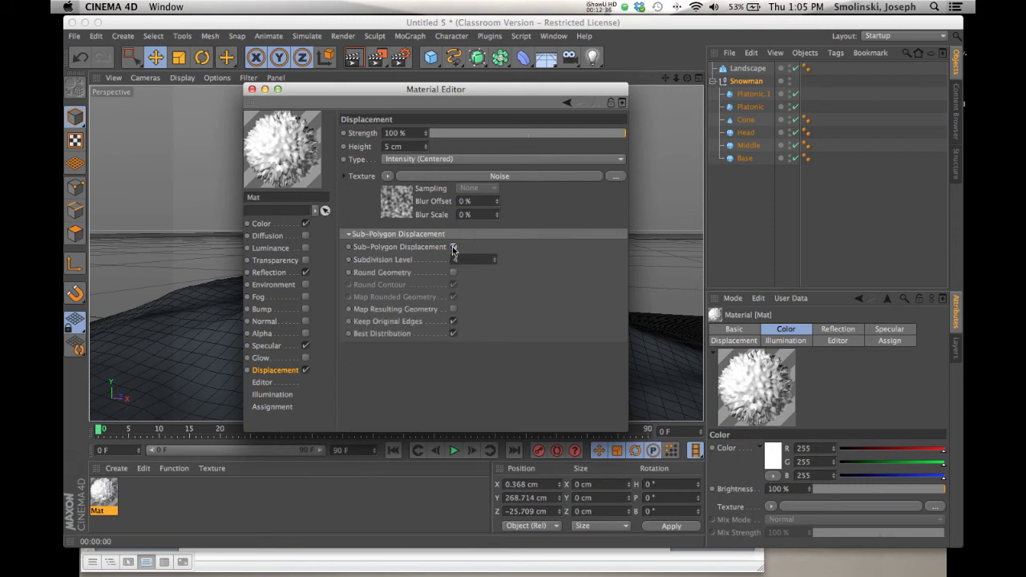
click(453, 273)
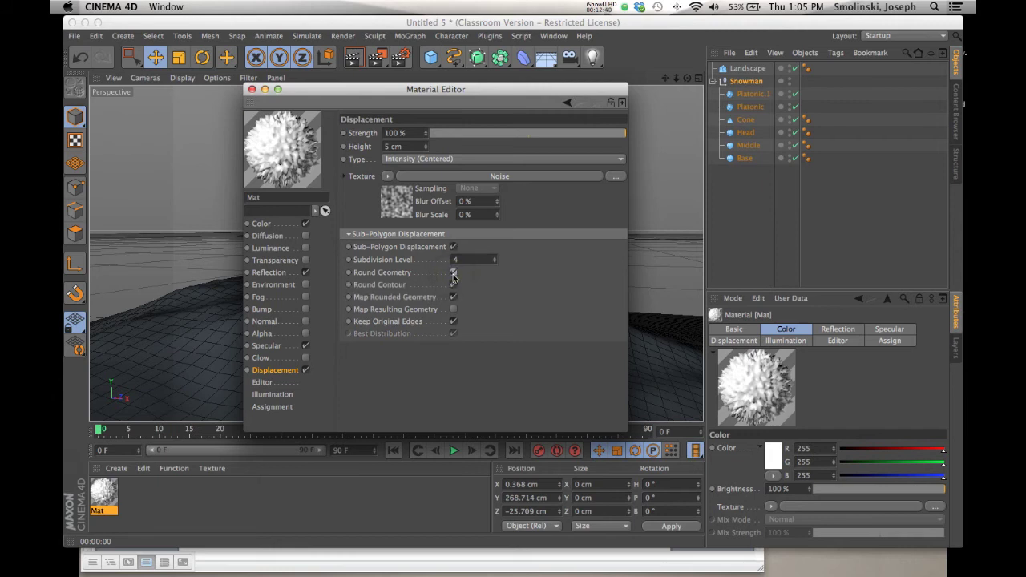
Set the displacement noise's Global Scale to 300% and close the material editor.
click(402, 205)
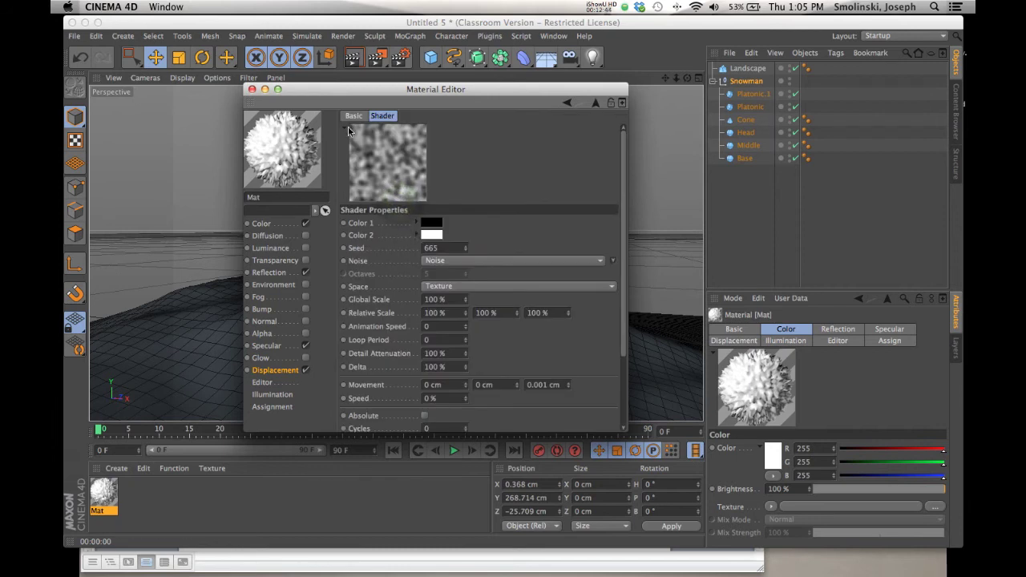
click(272, 370)
click(405, 200)
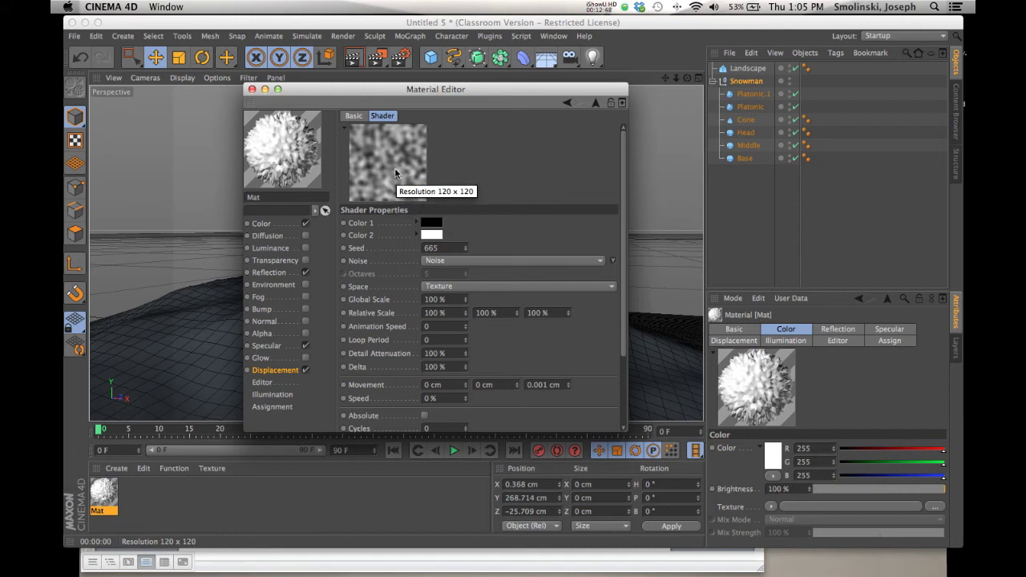
click(440, 299)
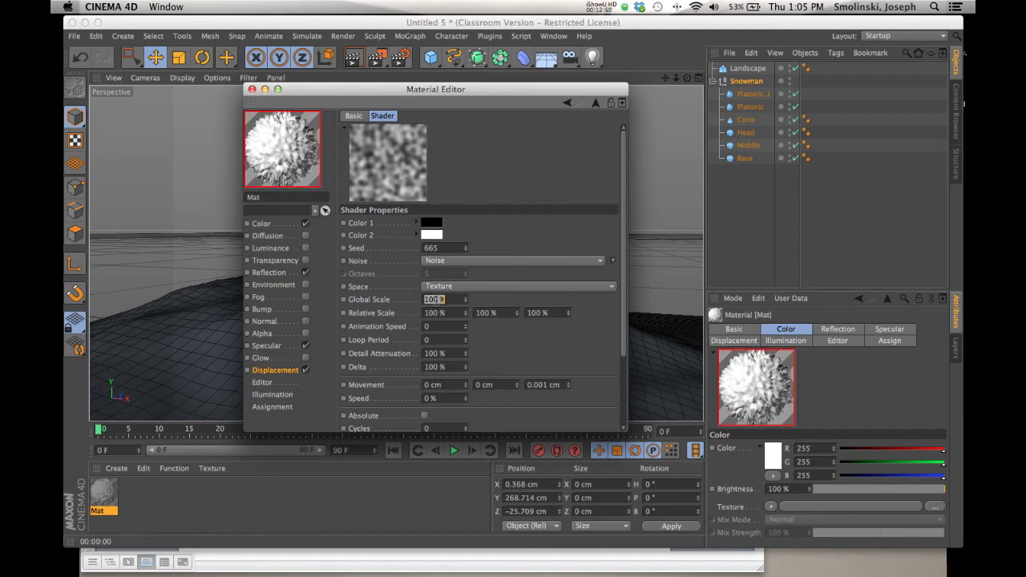
key(Return)
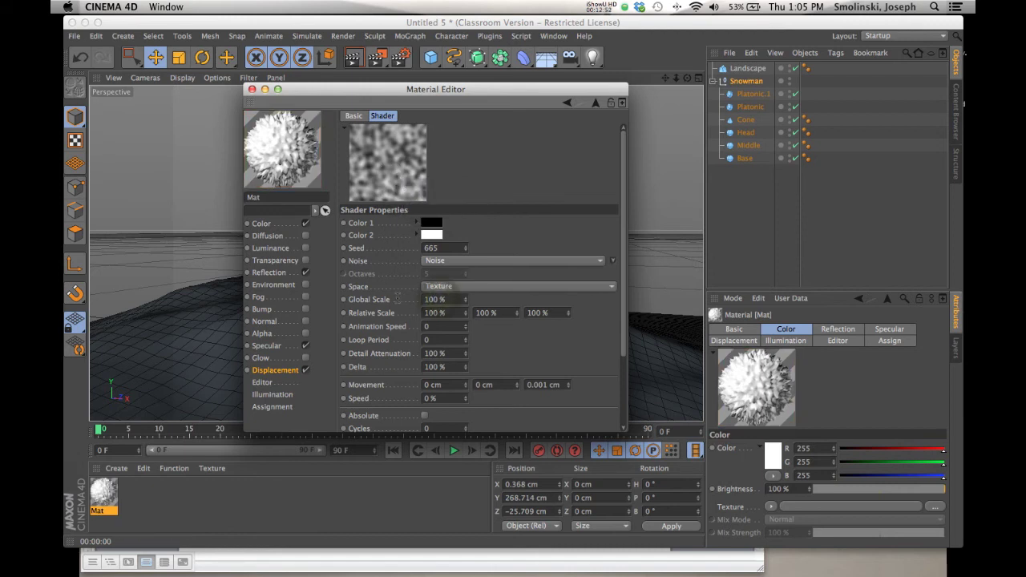
key(0)
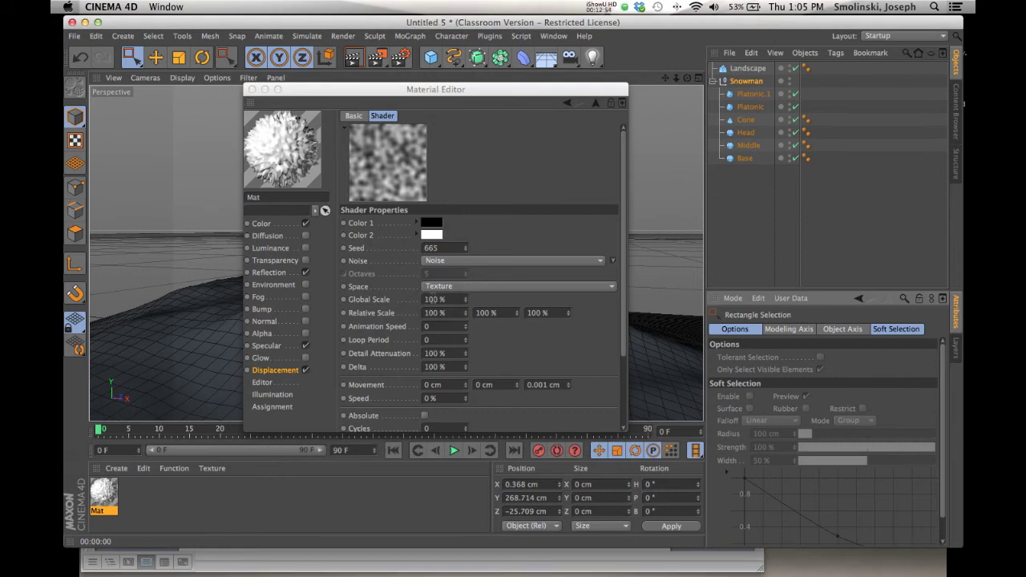
click(433, 299)
text(300)
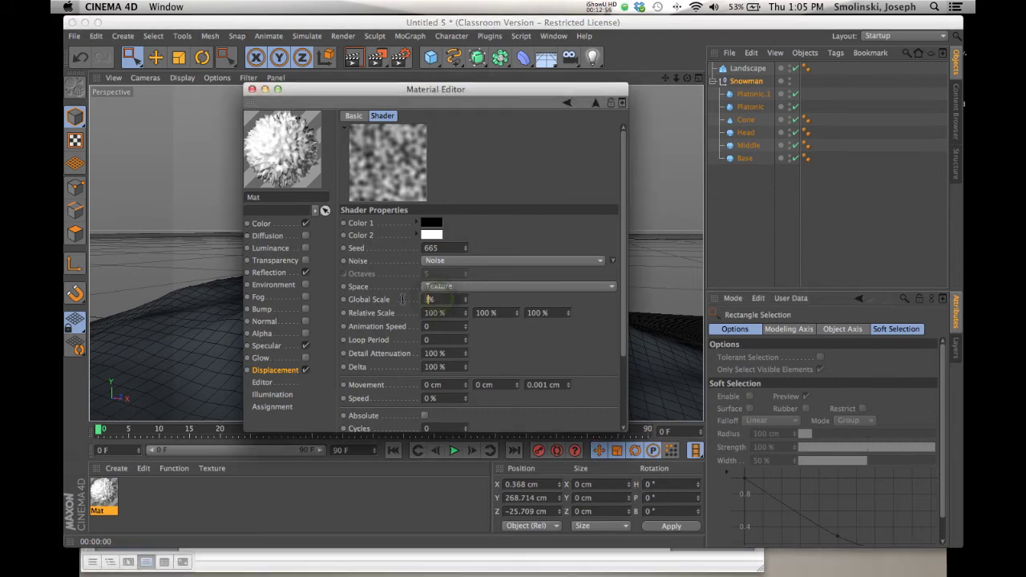
key(Return)
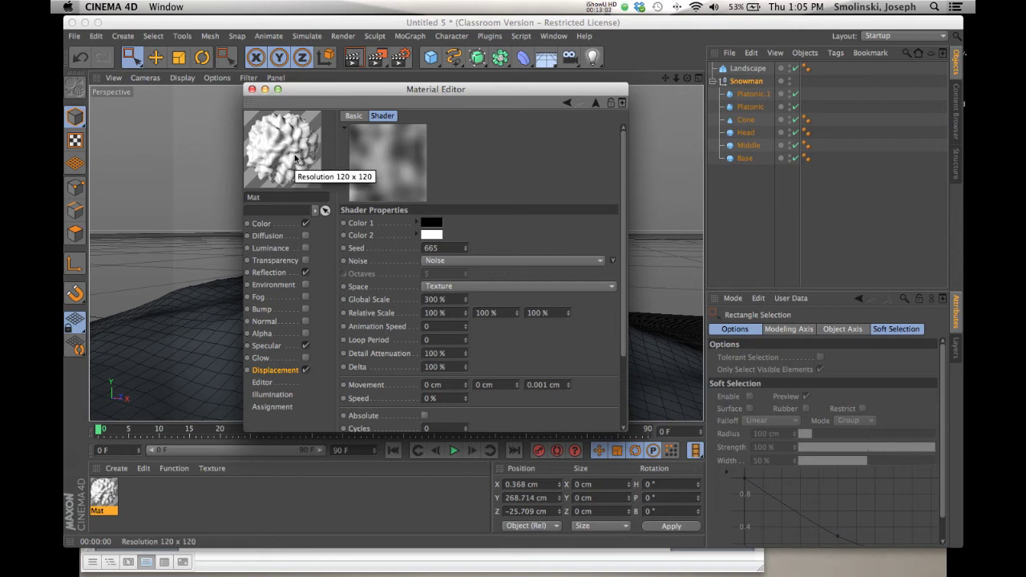
click(252, 90)
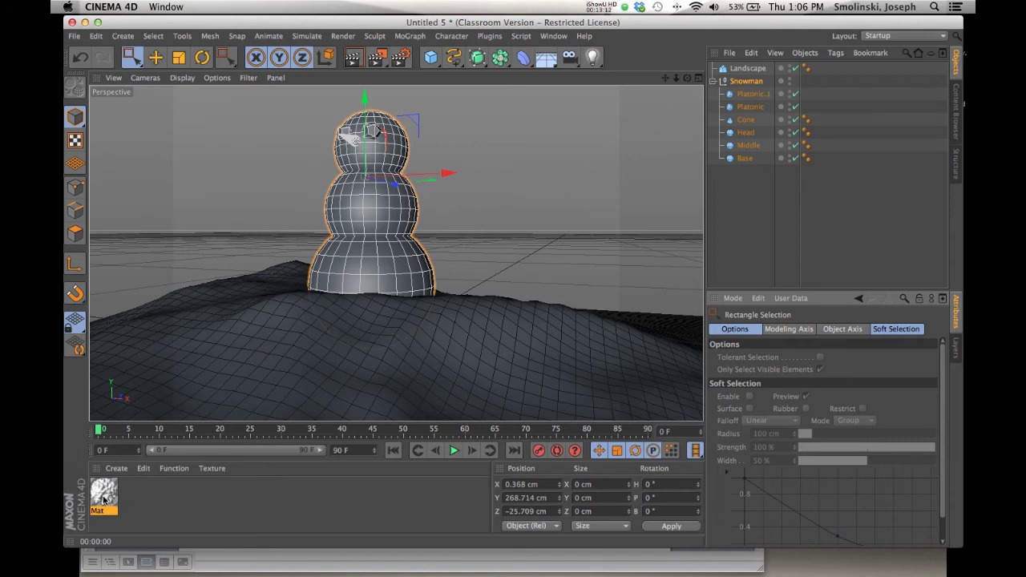
Apply the white material to the Base, Middle and Head spheres and the Landscape, and render the view.
drag(103, 499, 356, 263)
drag(97, 509, 365, 212)
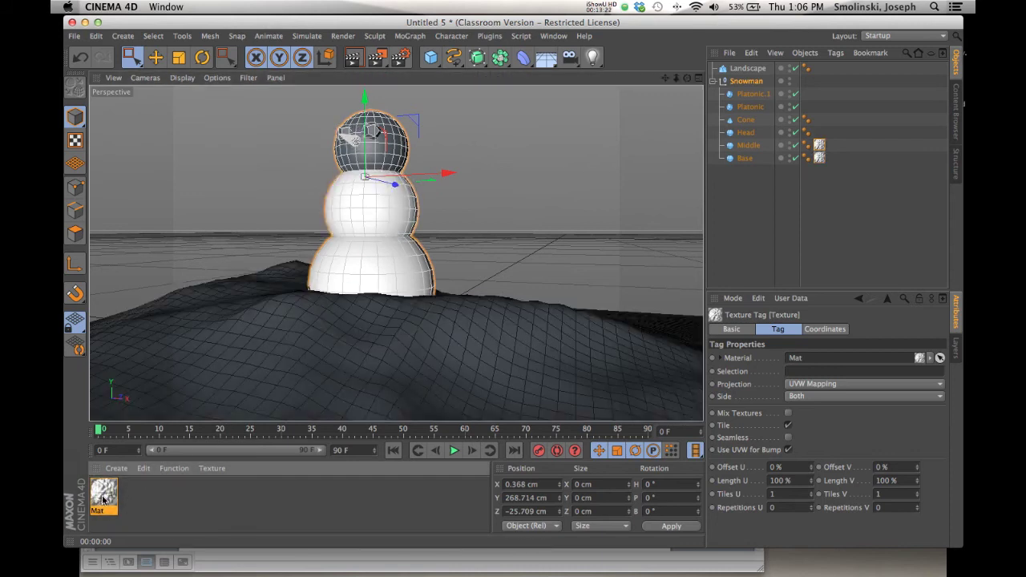
drag(104, 499, 747, 138)
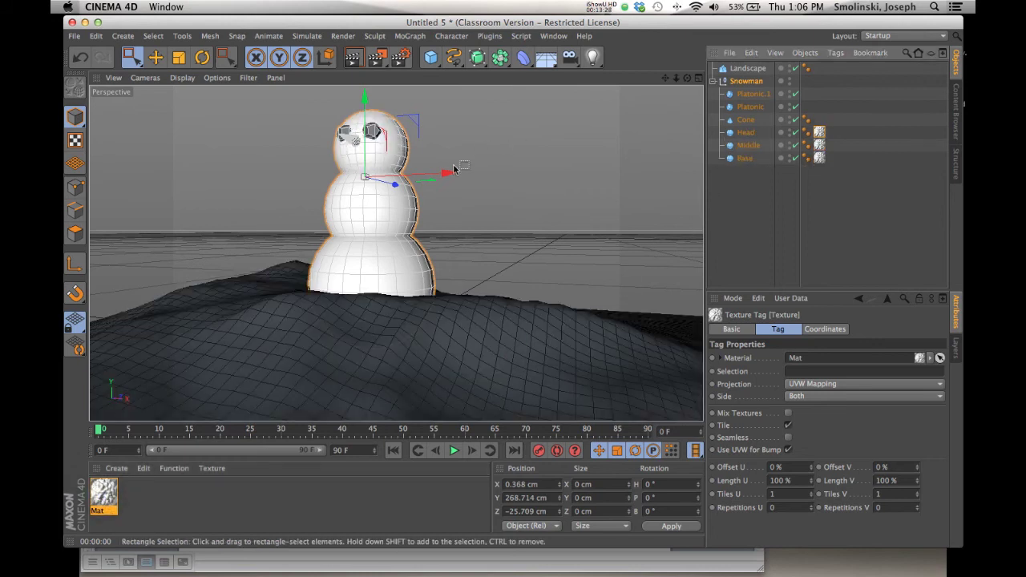
drag(101, 503, 741, 70)
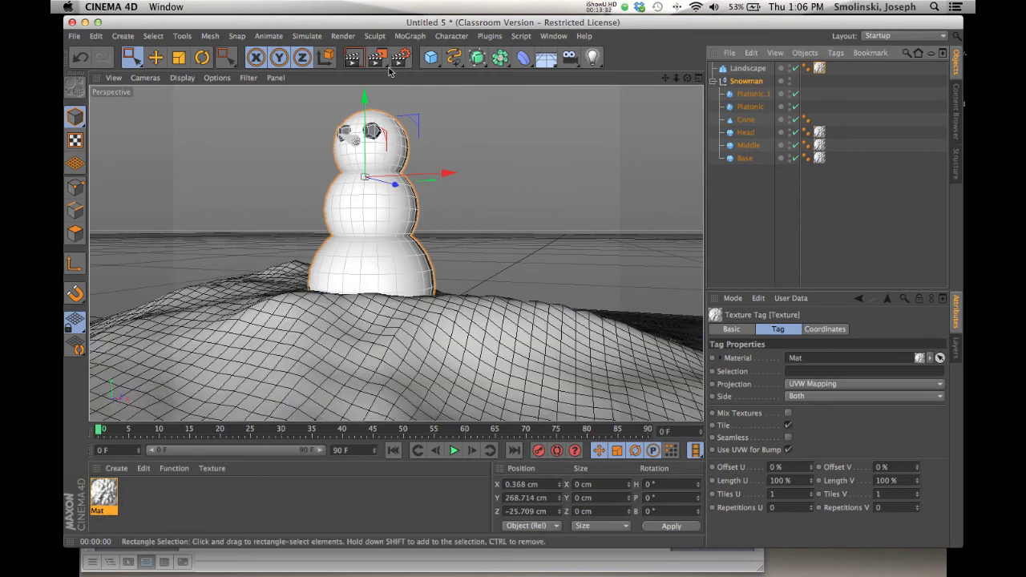
click(354, 61)
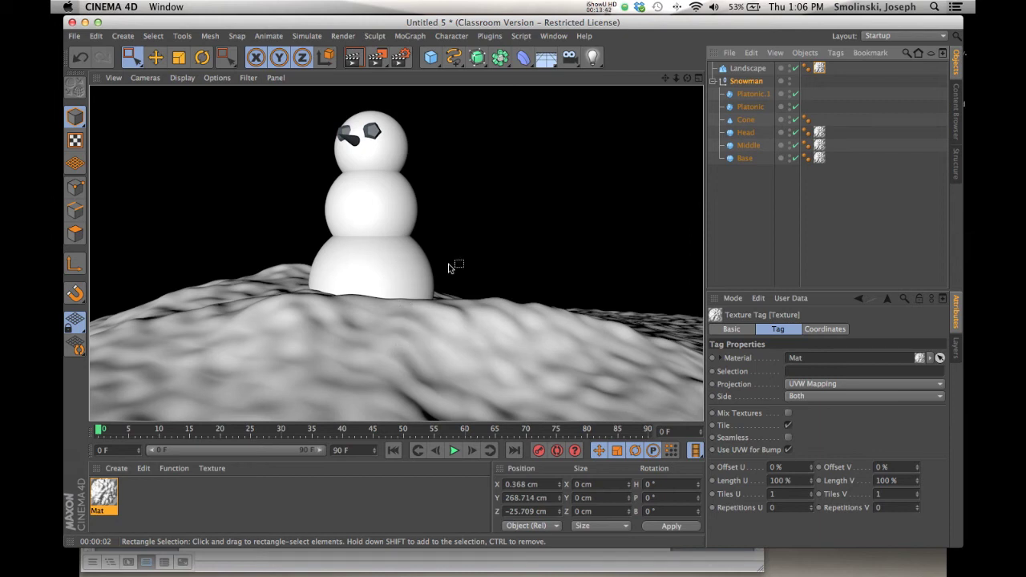
Make the Base, Middle and Head spheres editable and render the view.
click(745, 159)
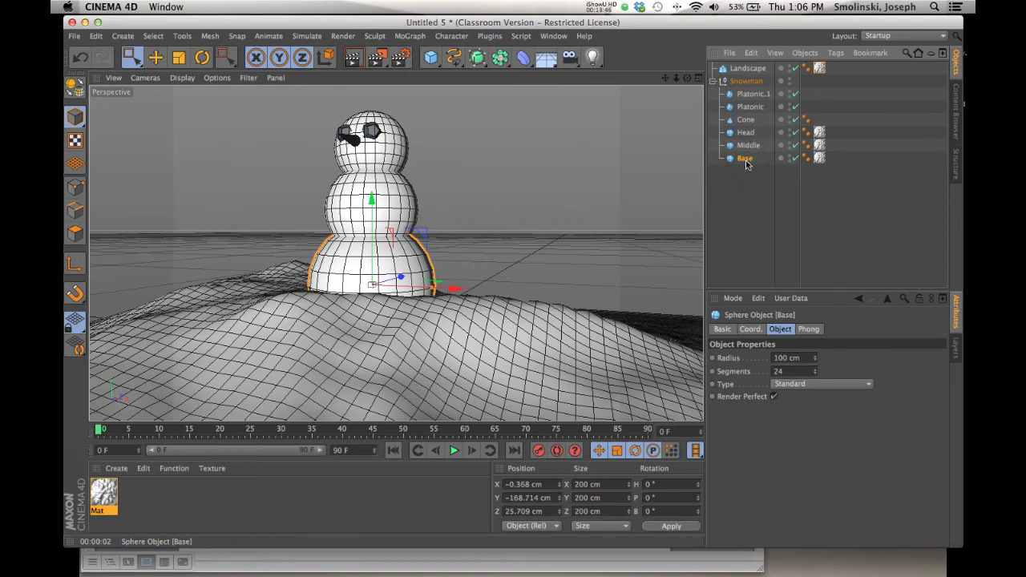
shift+click(746, 134)
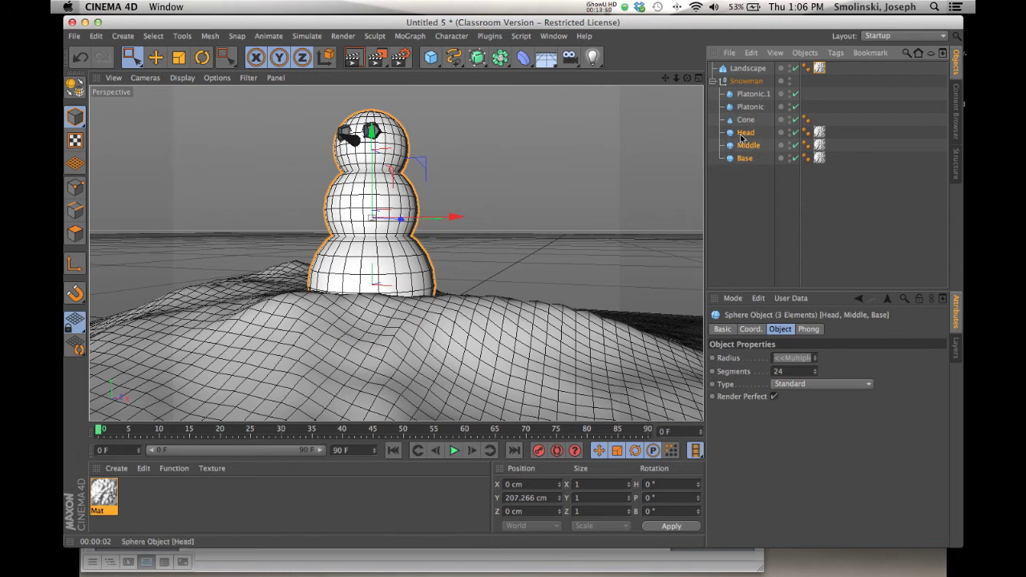
click(75, 88)
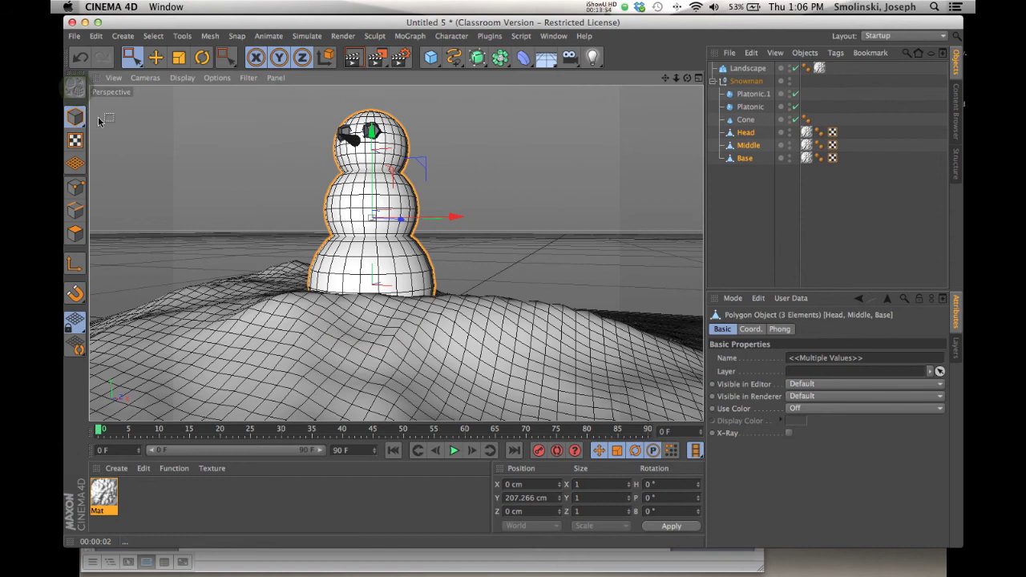
click(351, 59)
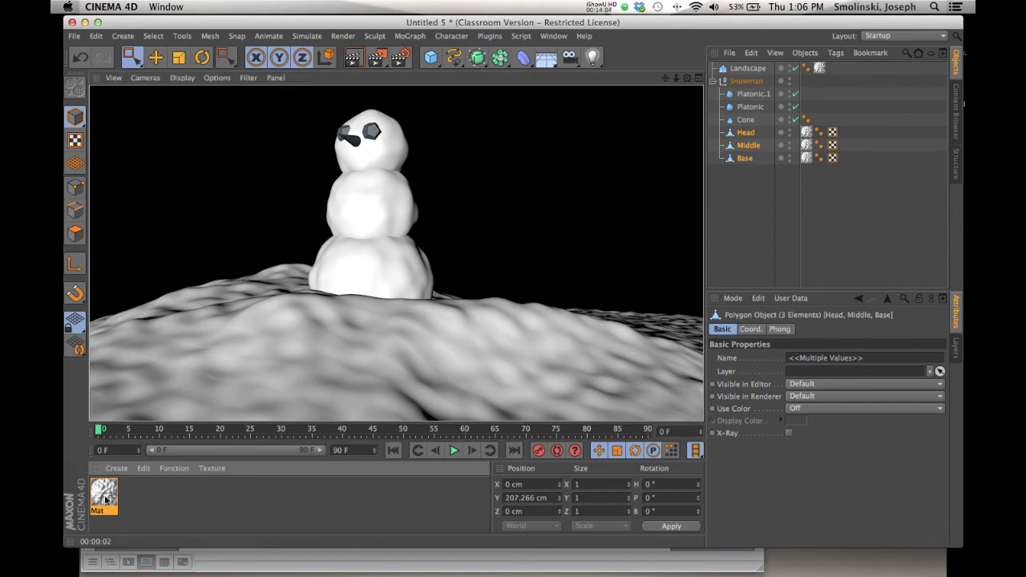
Rename the white displacement material as snow.
click(99, 513)
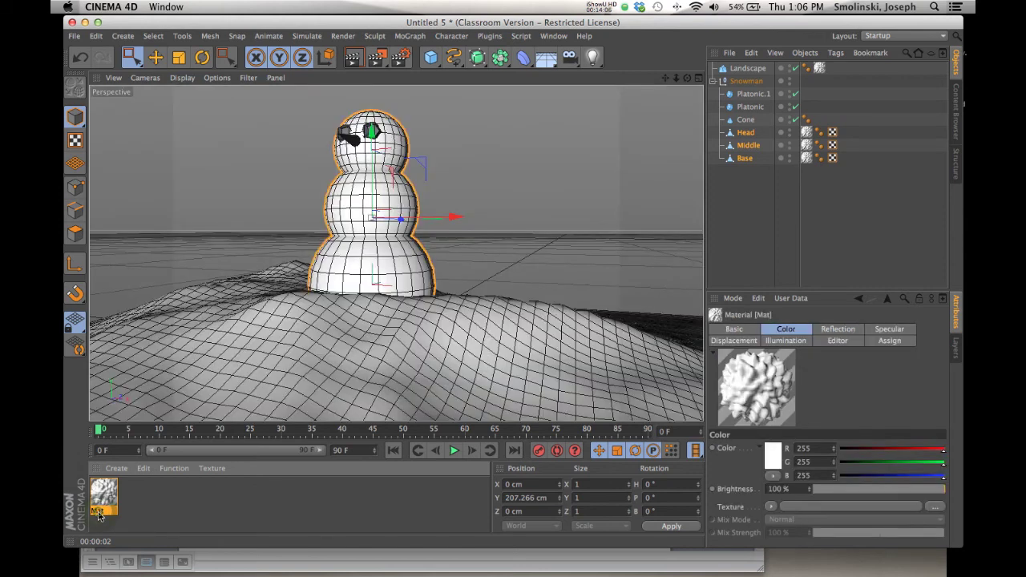
double_click(99, 513)
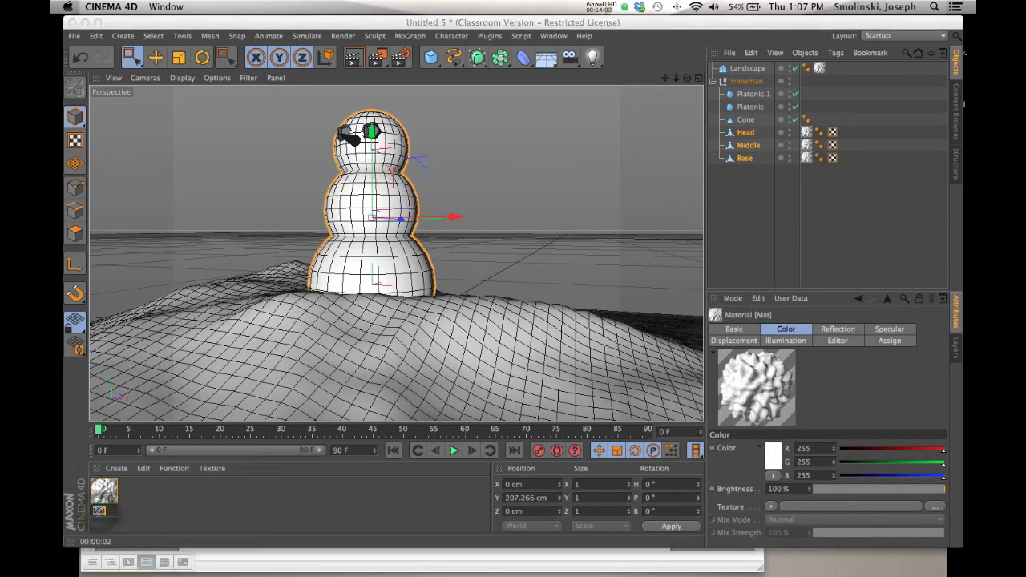
text(Si)
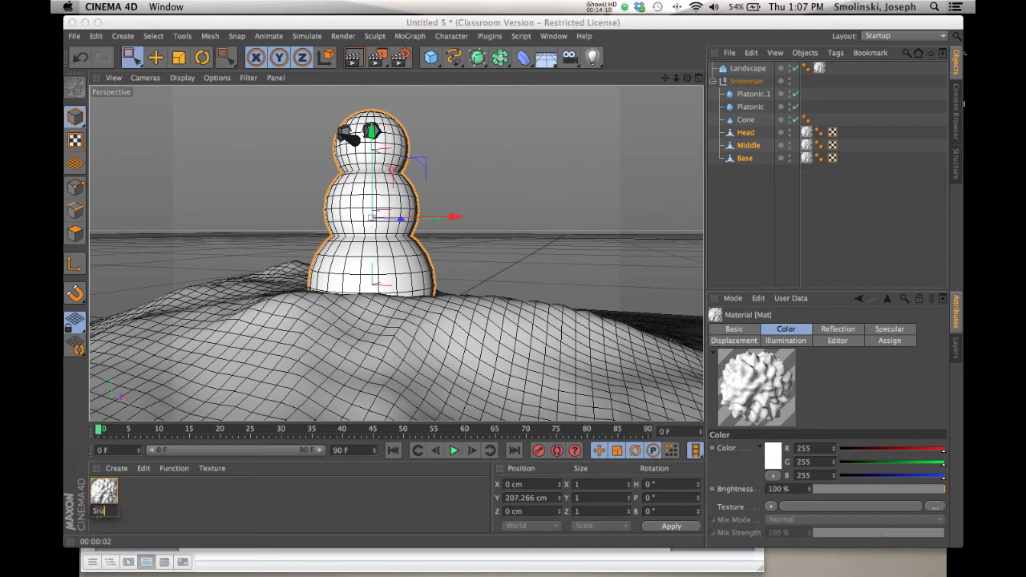
key(Return)
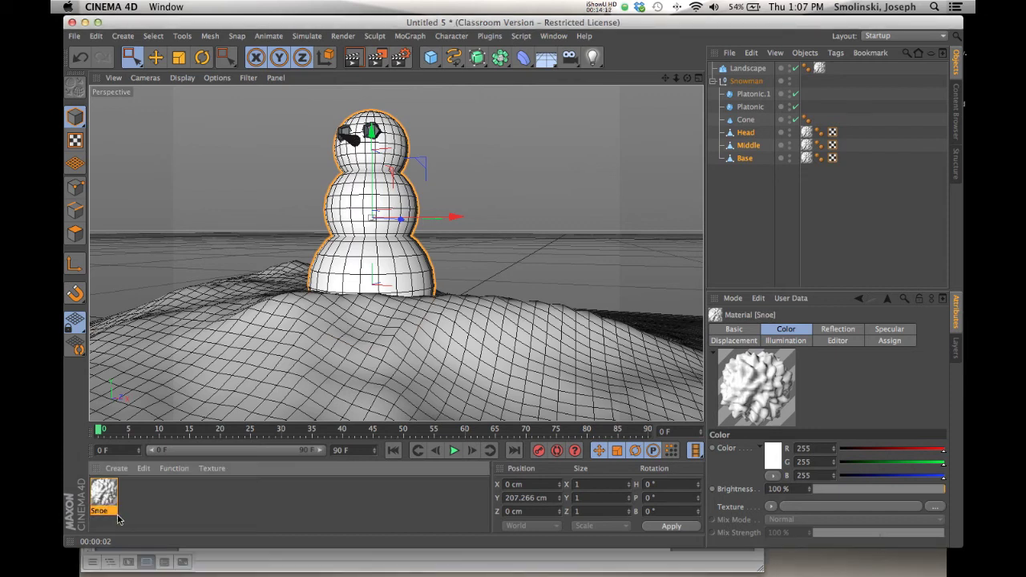
double_click(102, 510)
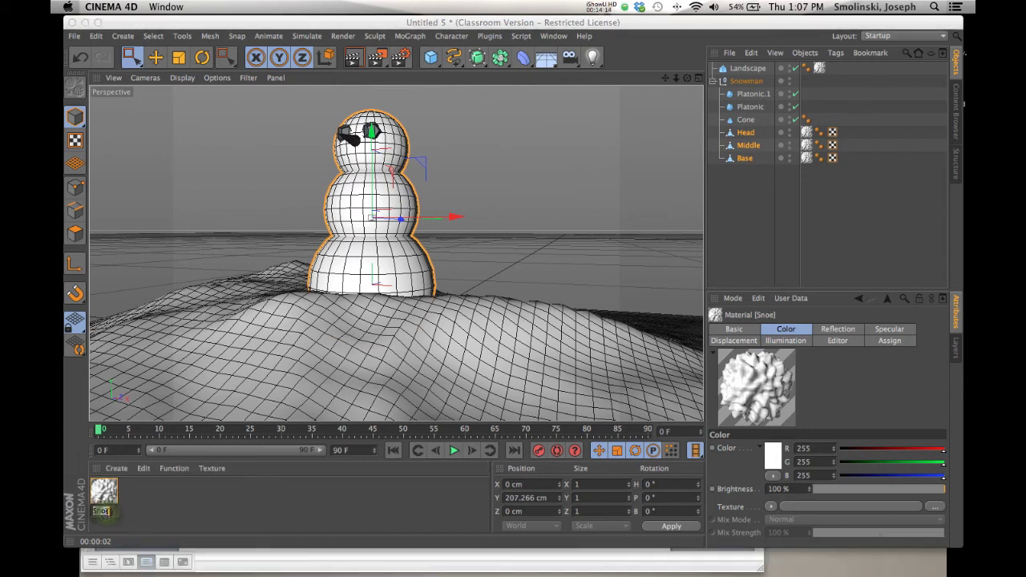
key(BackSpace)
key(Return)
click(149, 497)
click(104, 497)
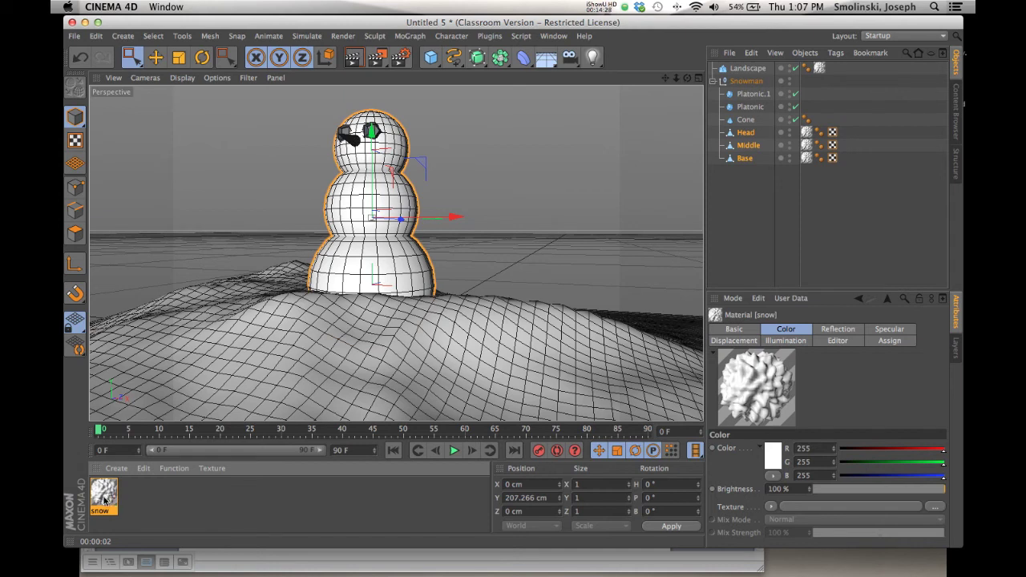
Duplicate the snow material and set one copy's color to dark brown, RGB 37, 5, 5.
click(104, 499)
key(ctrl+v)
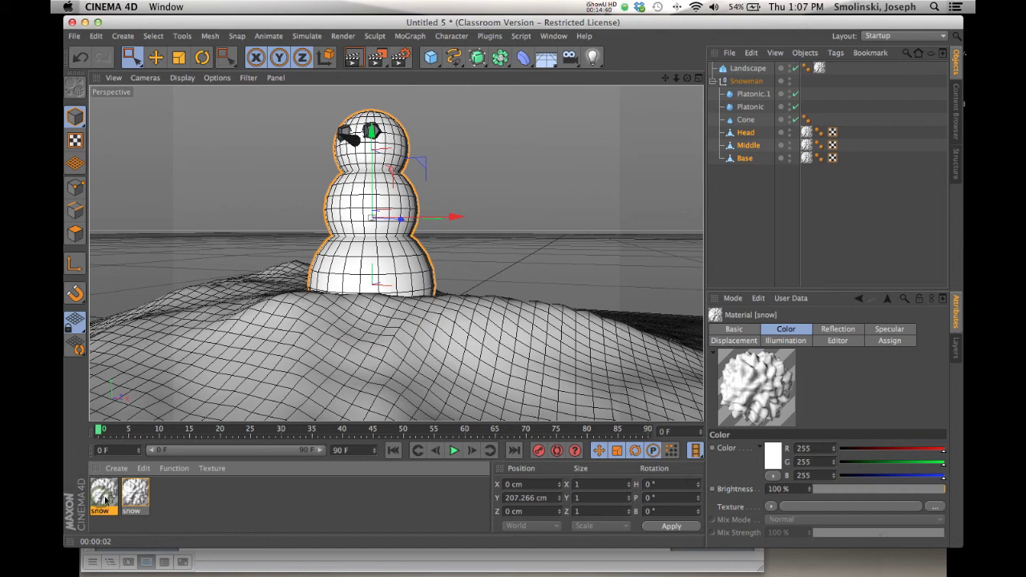
double_click(105, 500)
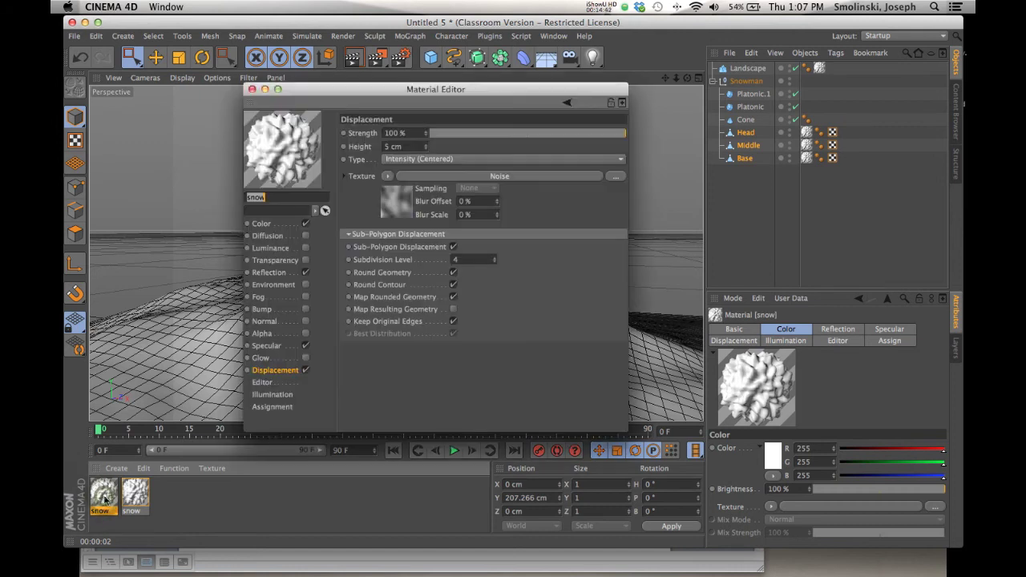
click(263, 224)
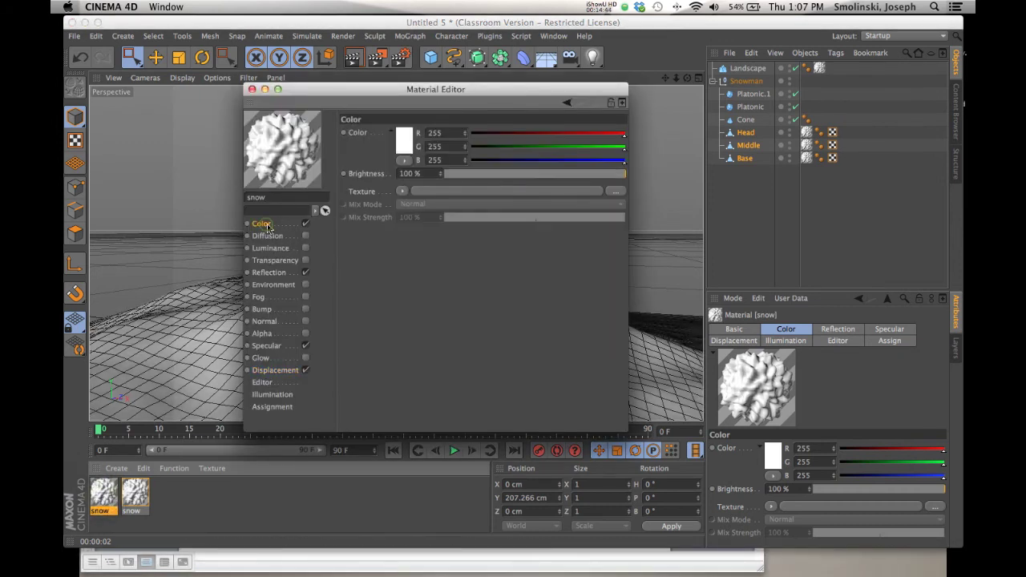
click(405, 142)
drag(336, 90, 403, 143)
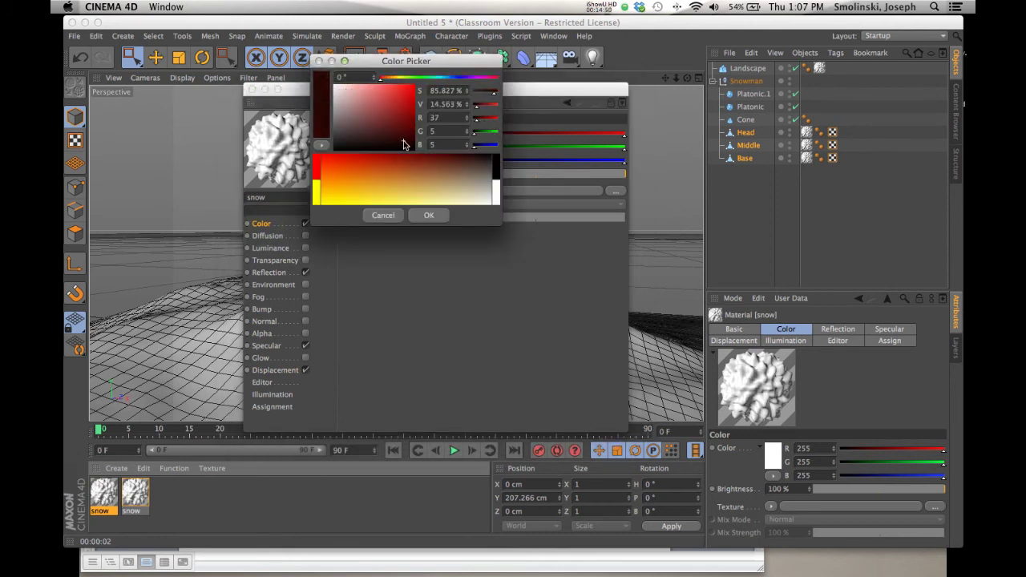
click(428, 215)
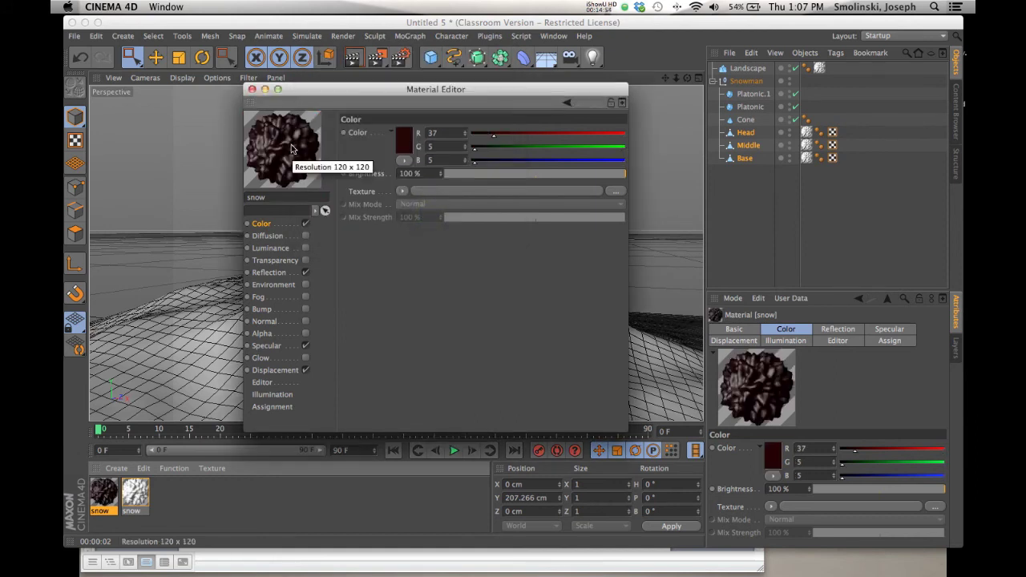
click(252, 89)
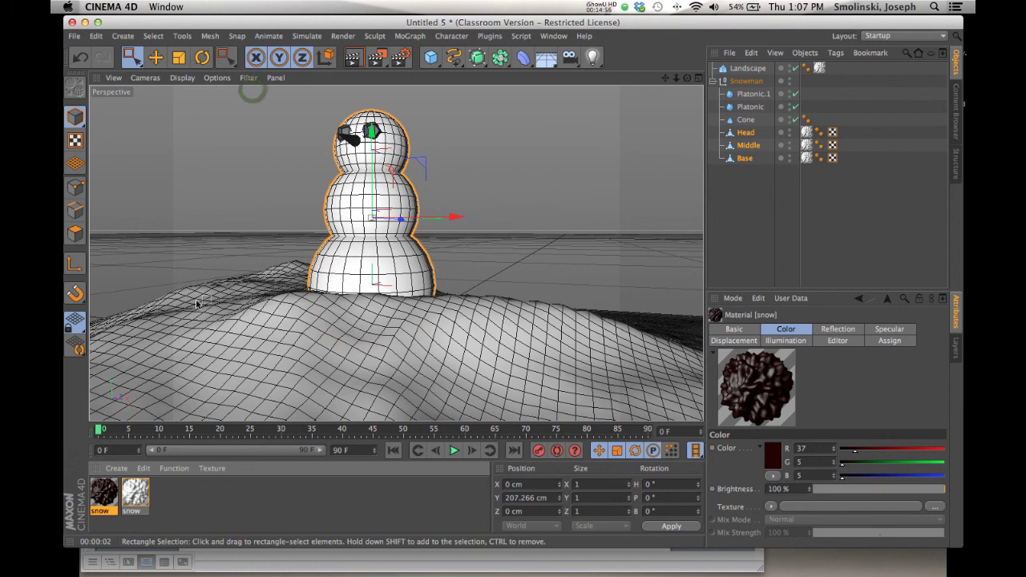
Apply the dark brown material to both Platonic eyes and make them editable, rendering the view to check.
drag(102, 498, 750, 97)
drag(104, 495, 755, 110)
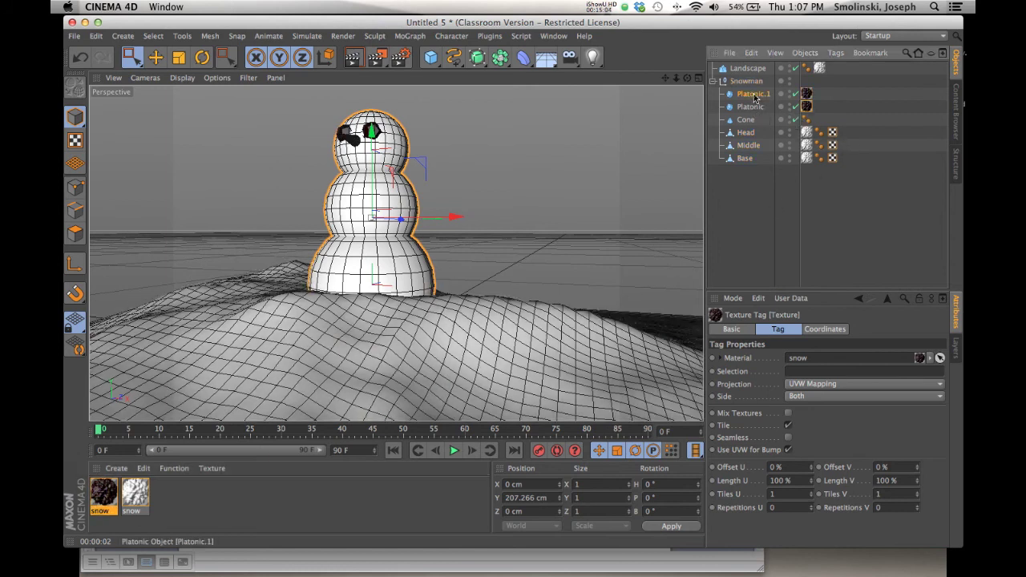
click(754, 95)
click(74, 87)
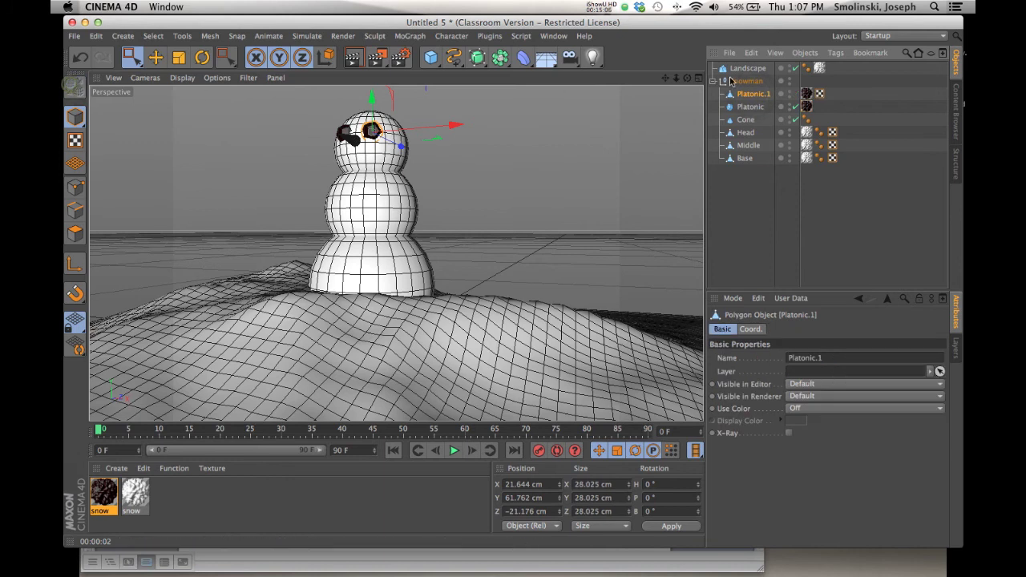
click(345, 134)
click(75, 87)
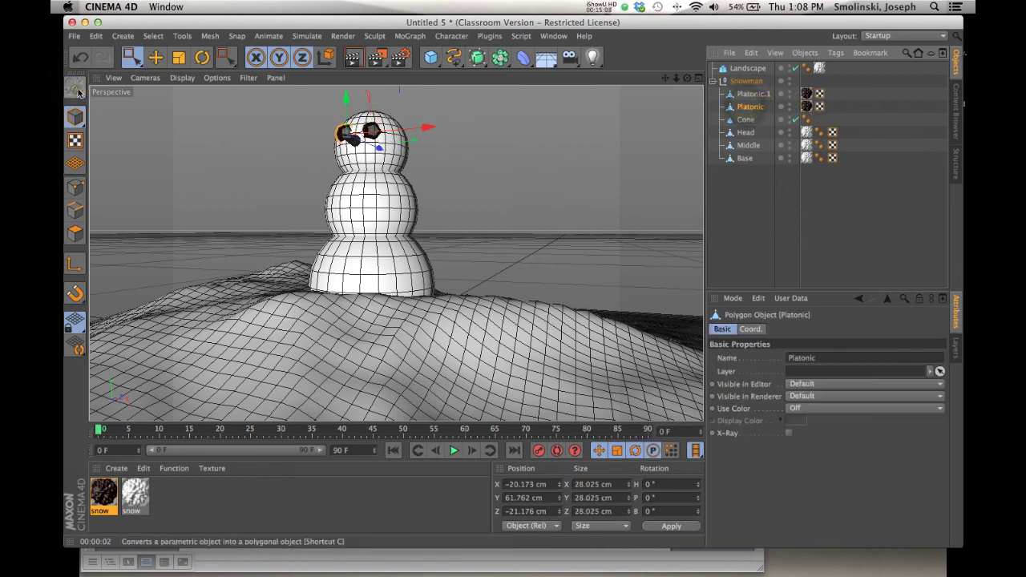
click(355, 59)
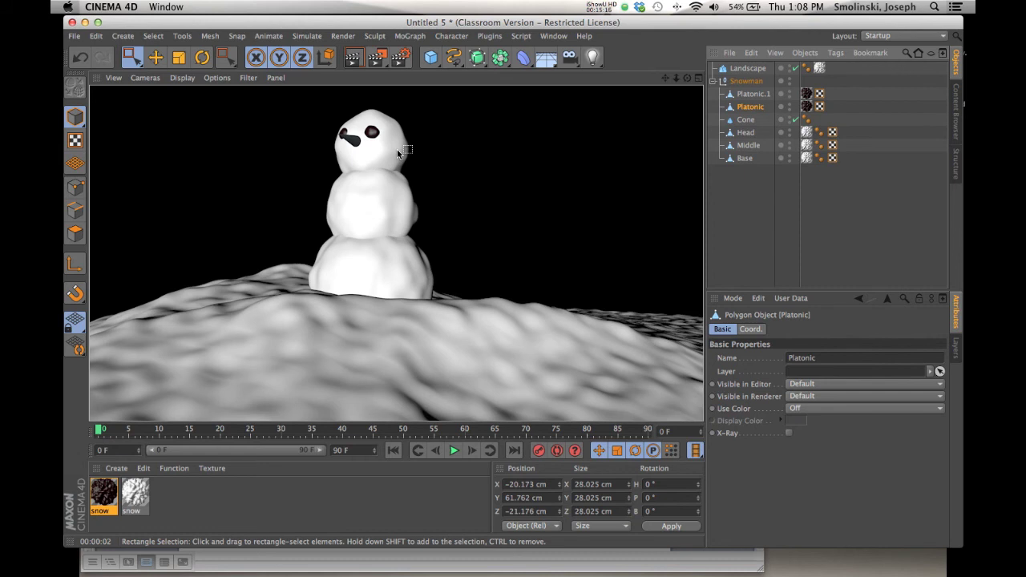
Create a new material and set its color to orange, RGB 255, 107, 0.
click(118, 469)
click(125, 355)
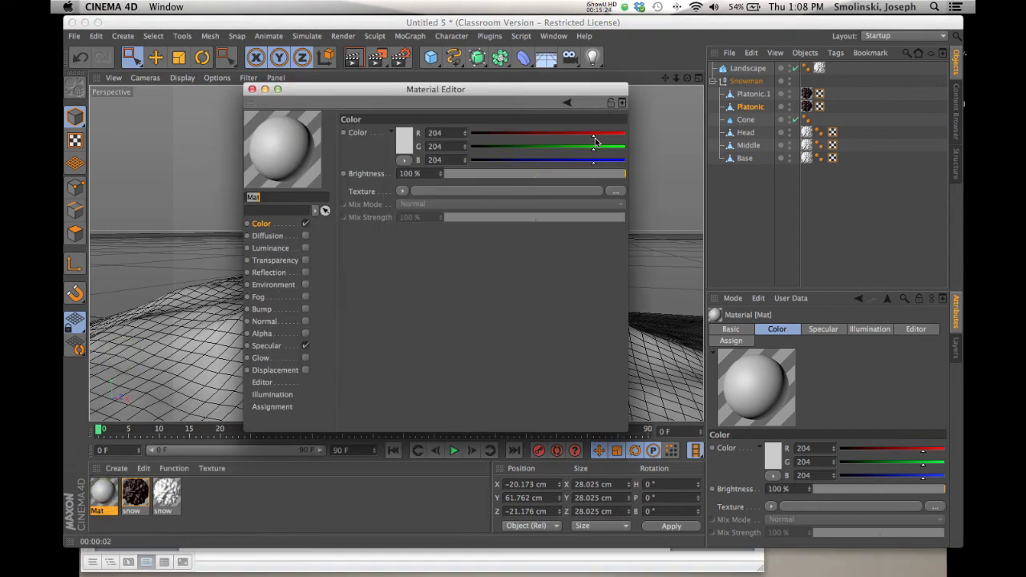
drag(594, 140, 471, 164)
drag(594, 149, 536, 153)
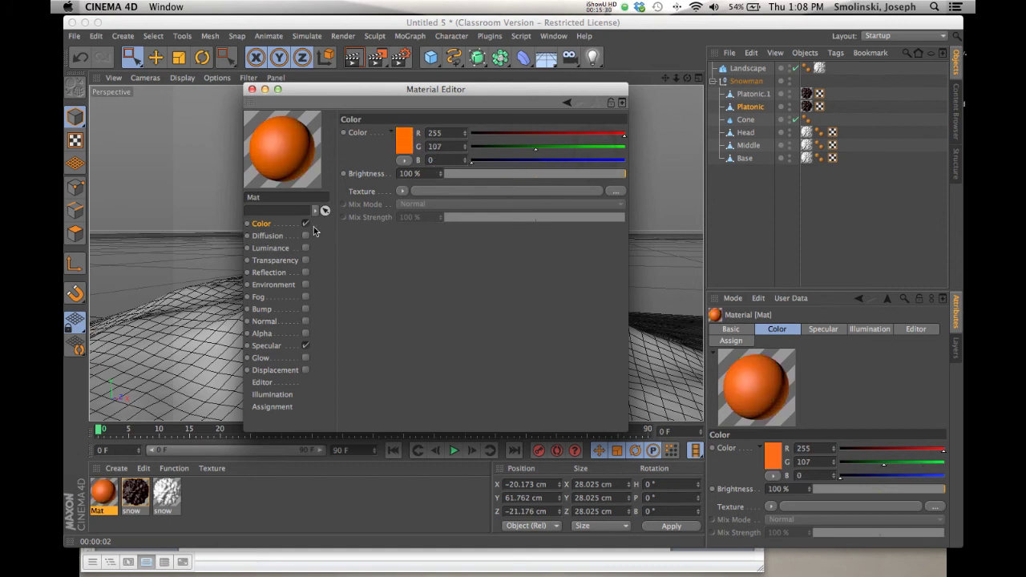
Enable Bump on the orange material and assign the Checkerboard surface shader as its texture.
click(267, 310)
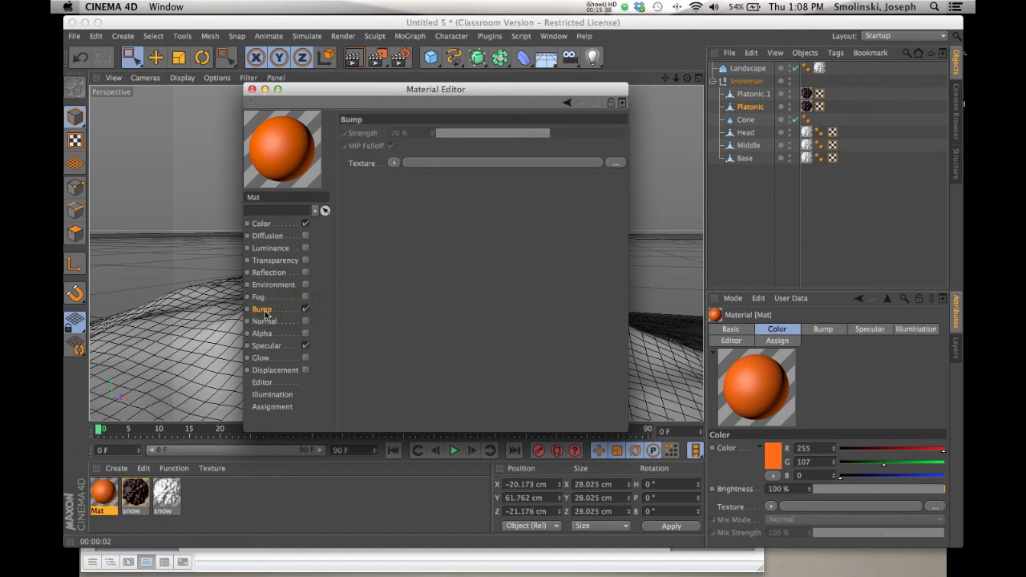
click(393, 163)
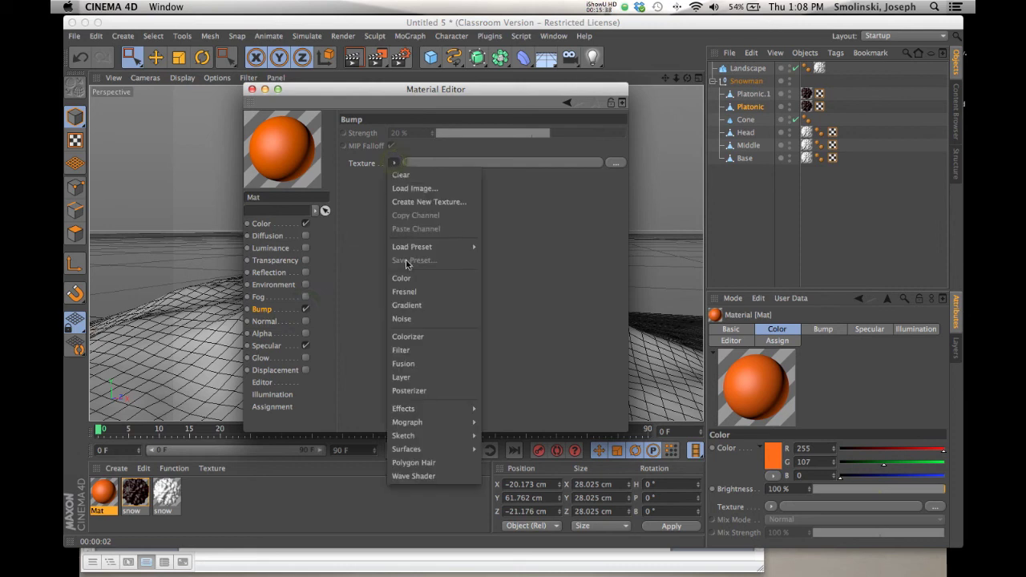
mouse_move(430, 455)
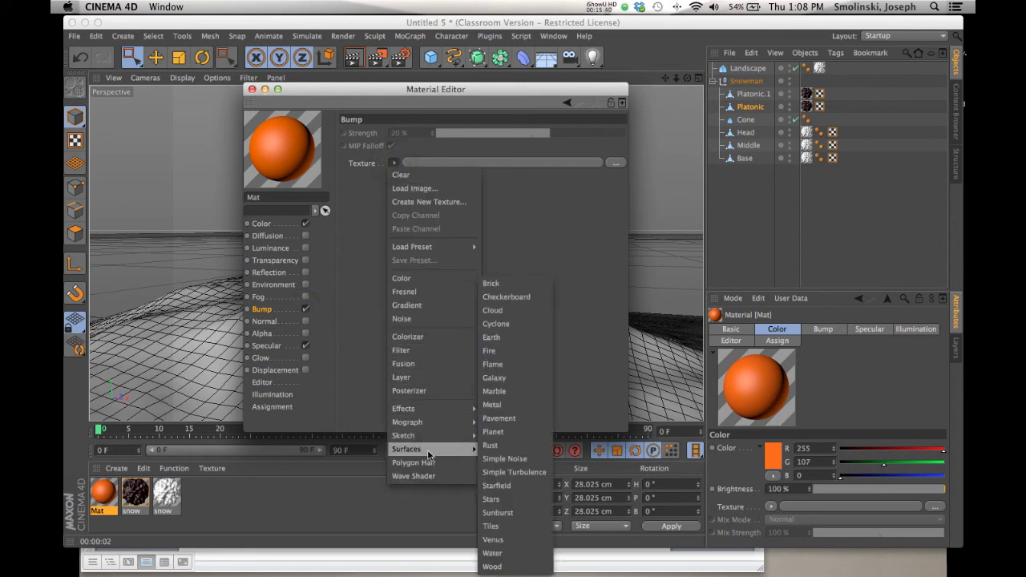
click(513, 298)
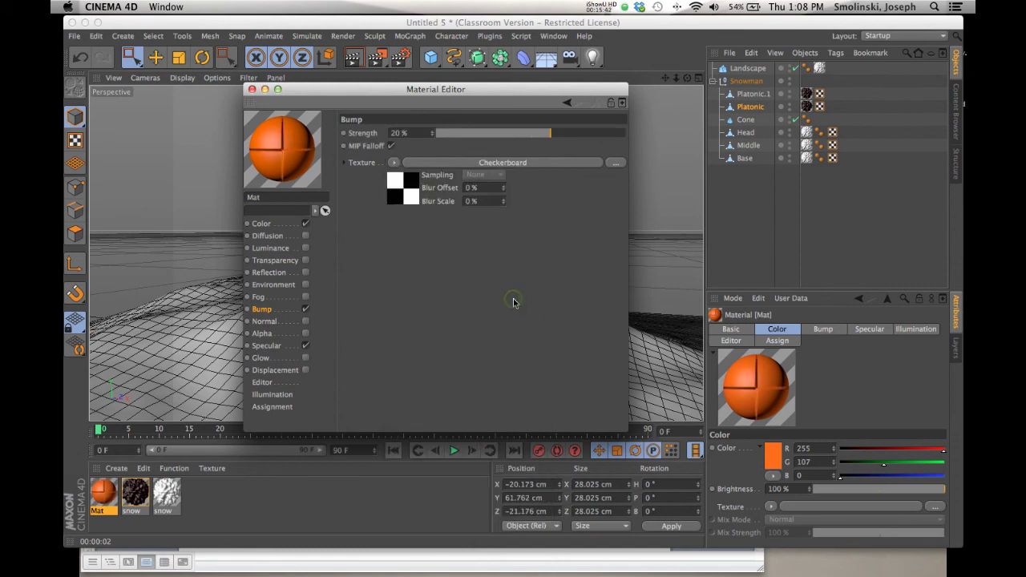
Set the bump checkerboard's U Frequency to 0 and V Frequency to 2 to form horizontal stripes.
click(404, 194)
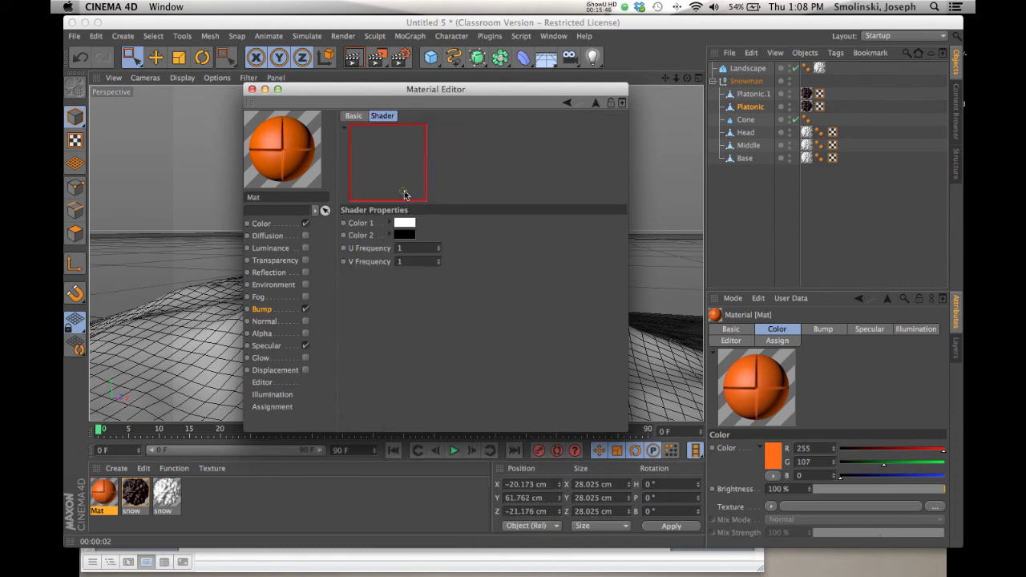
click(406, 249)
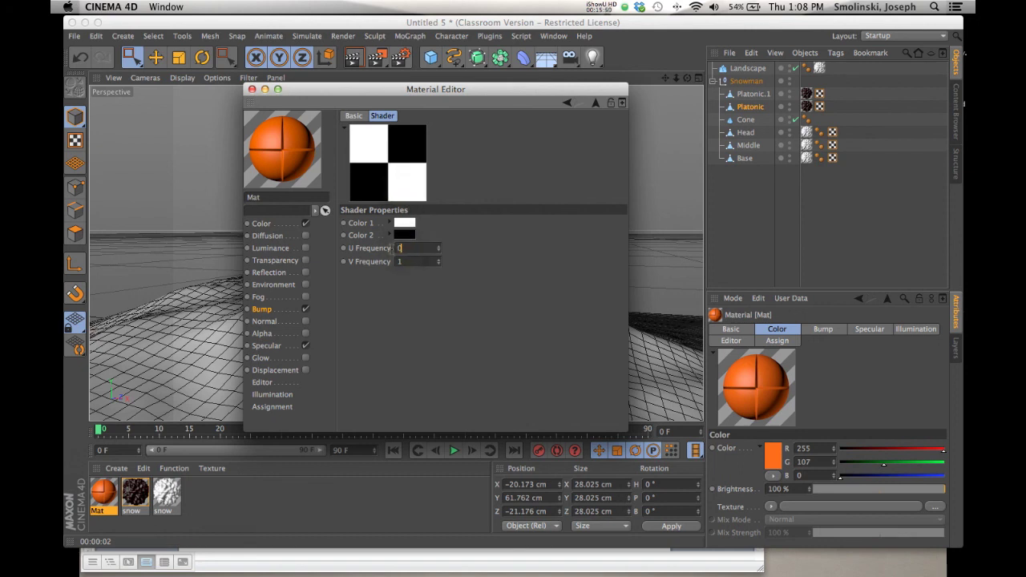
text(0)
click(409, 261)
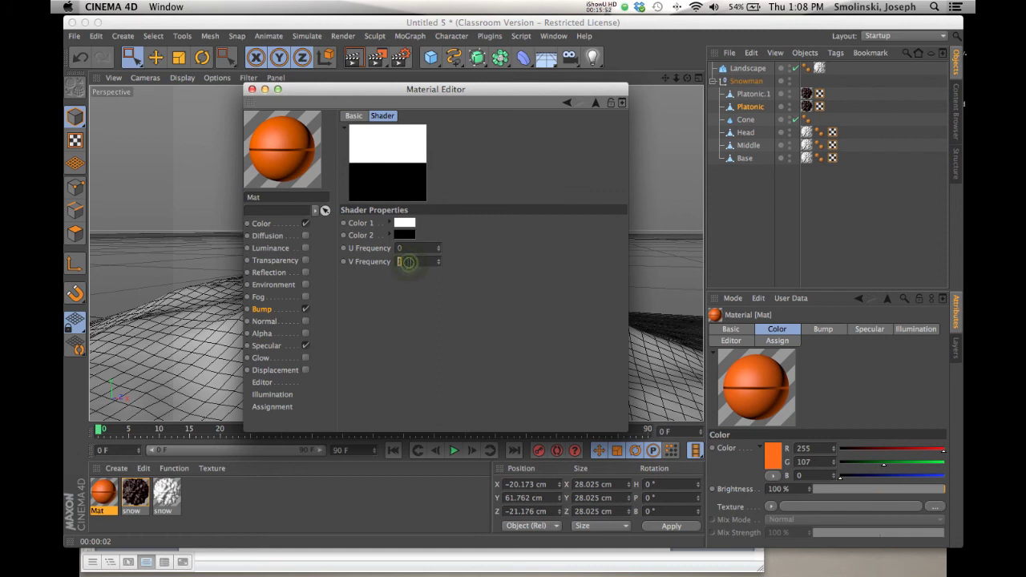
key(Return)
click(410, 248)
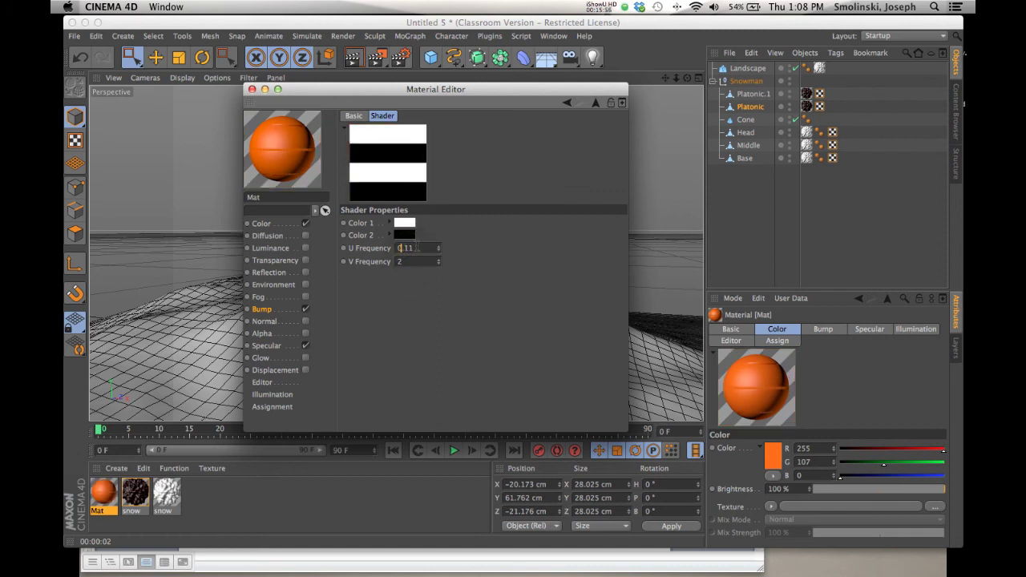
key(Return)
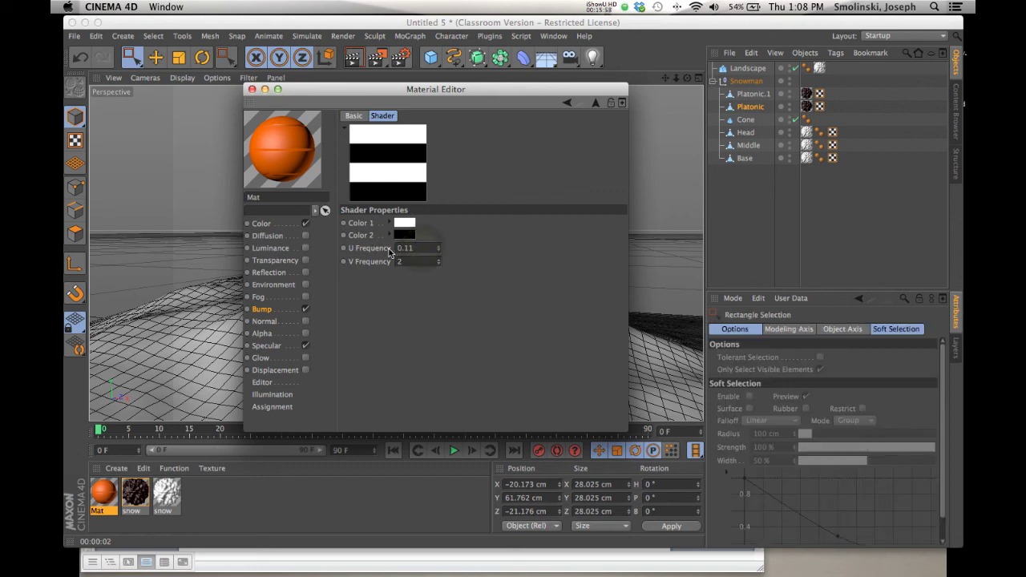
click(415, 248)
text(0)
click(410, 261)
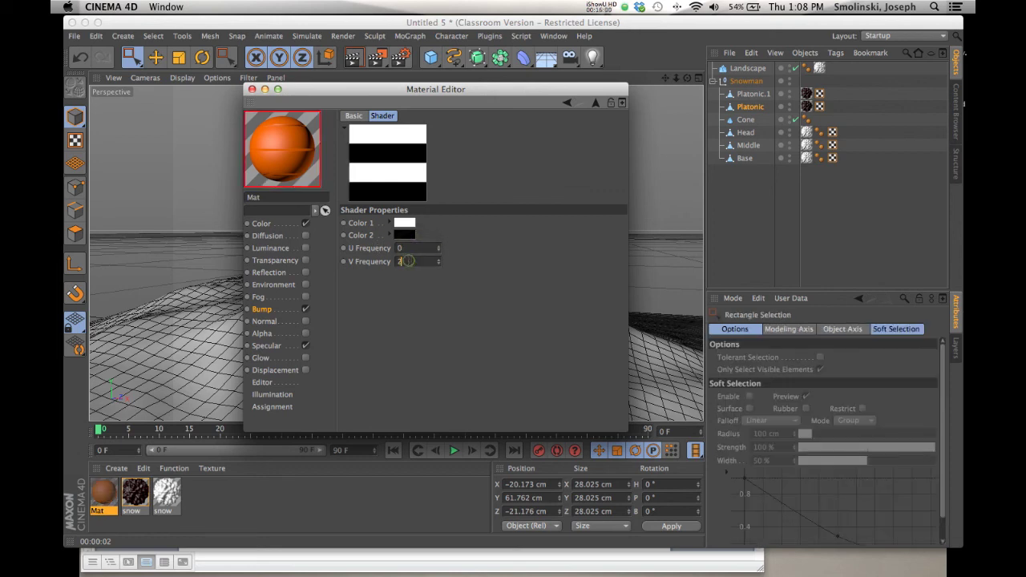
Set the bump texture's Blur Offset to 20%, adjust the bump Strength, and close the material editor.
click(262, 309)
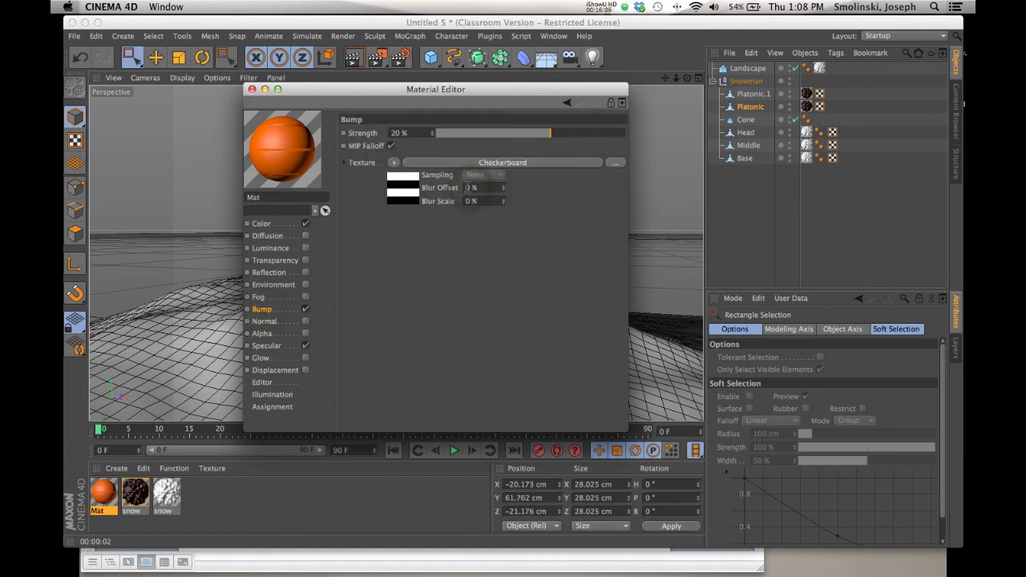
double_click(466, 187)
text(20)
key(Return)
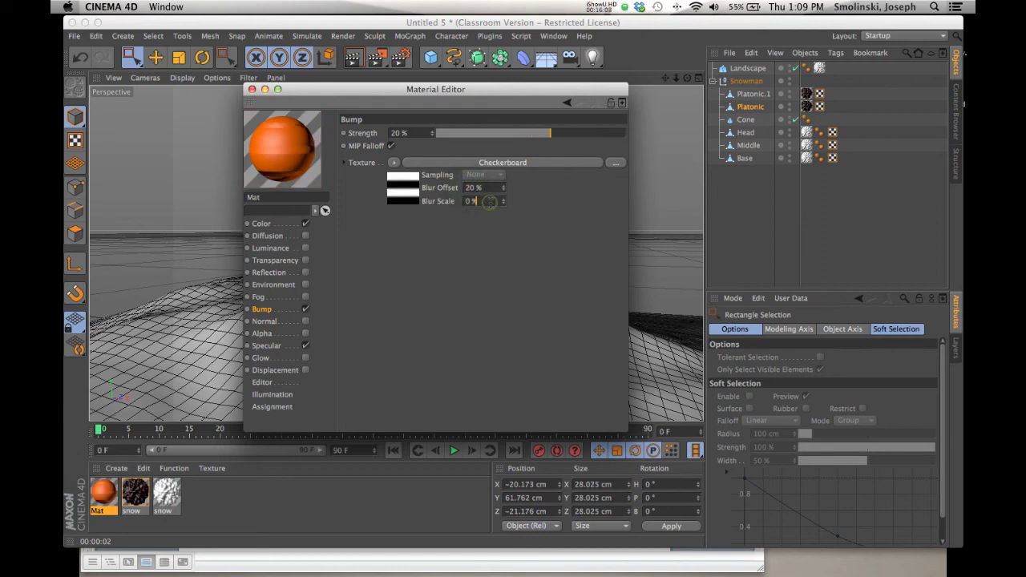
click(542, 133)
click(252, 89)
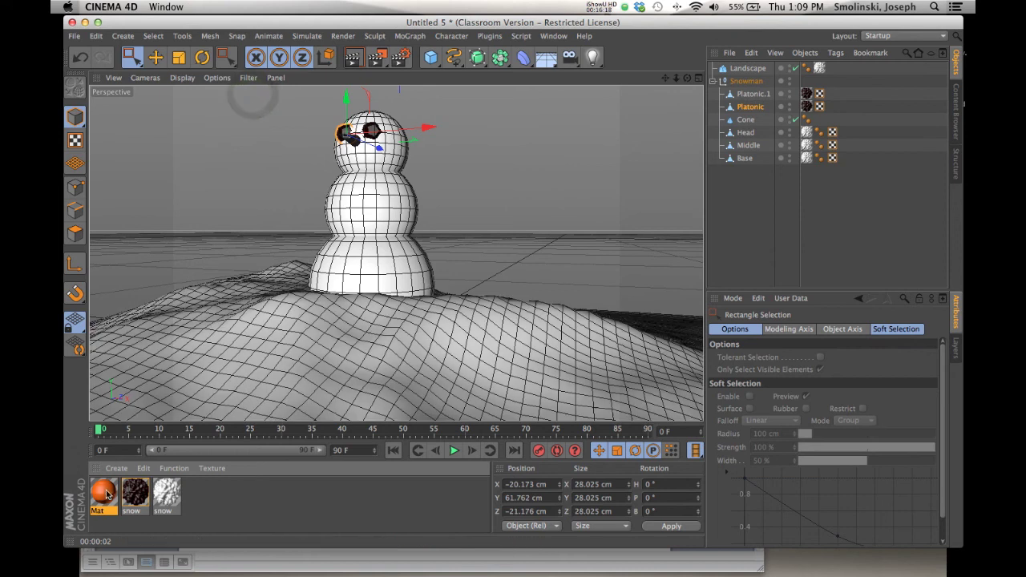
Apply the orange material to the Cone nose and render a close view of the snowman.
drag(648, 215, 743, 122)
drag(687, 77, 481, 95)
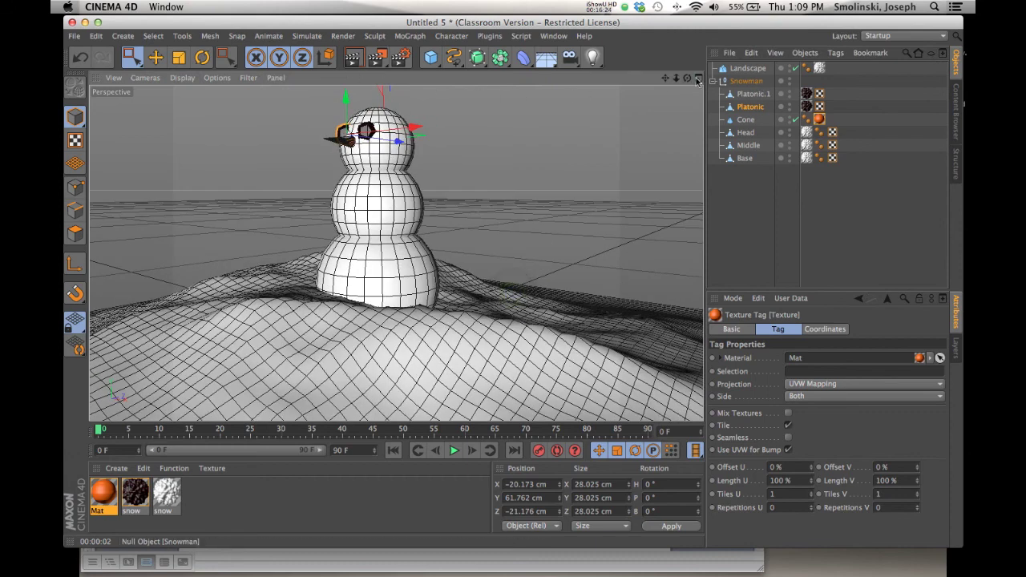
drag(676, 77, 513, 295)
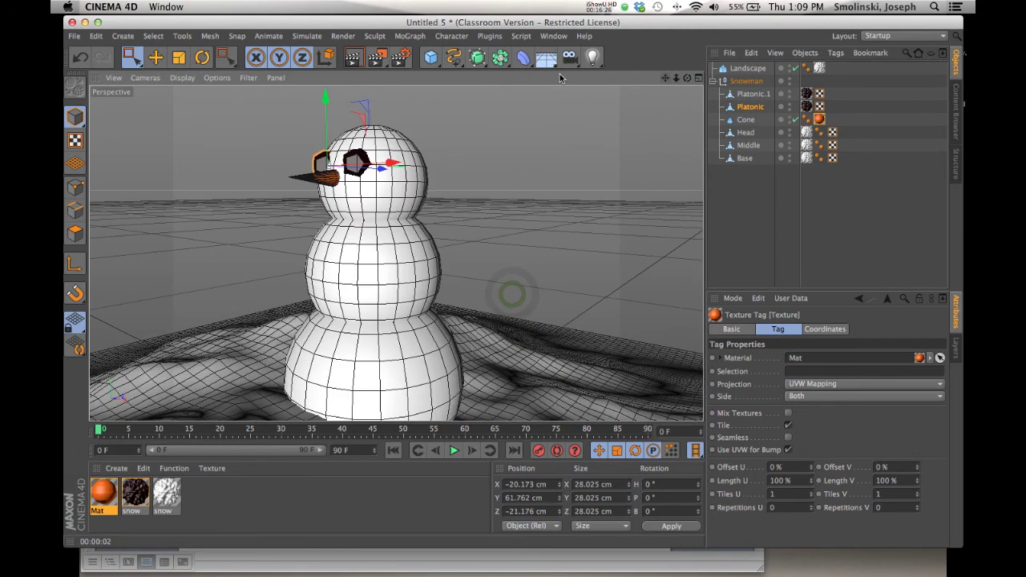
click(353, 59)
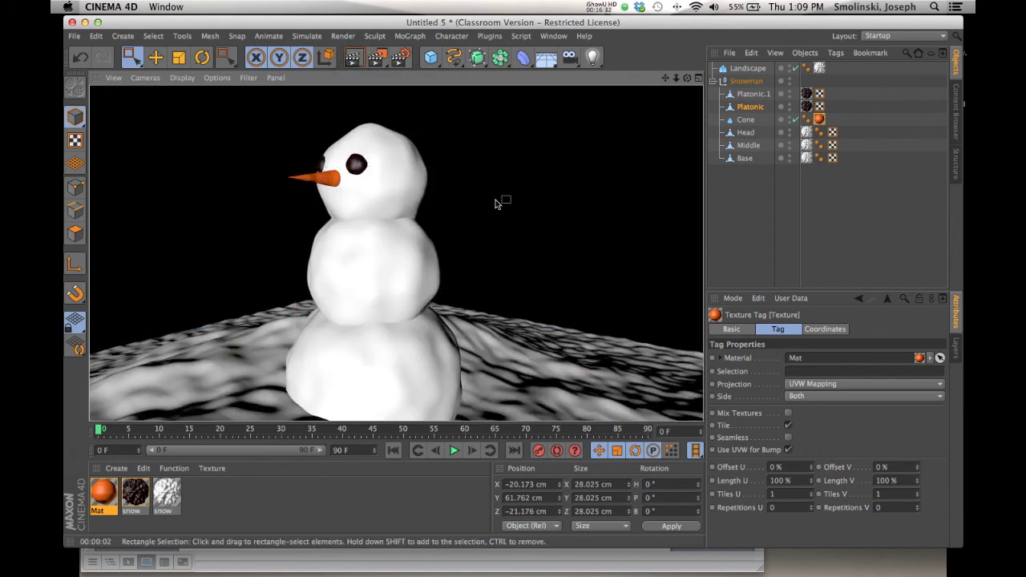
Add a Physical Sky to the scene around the snowman and landscape.
drag(676, 78, 701, 82)
drag(513, 293, 505, 277)
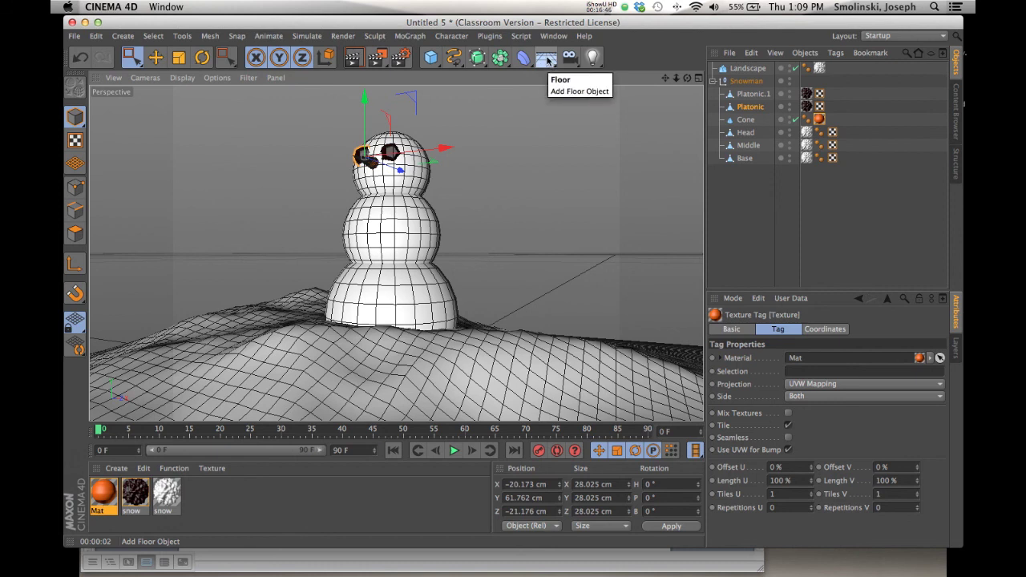
click(547, 60)
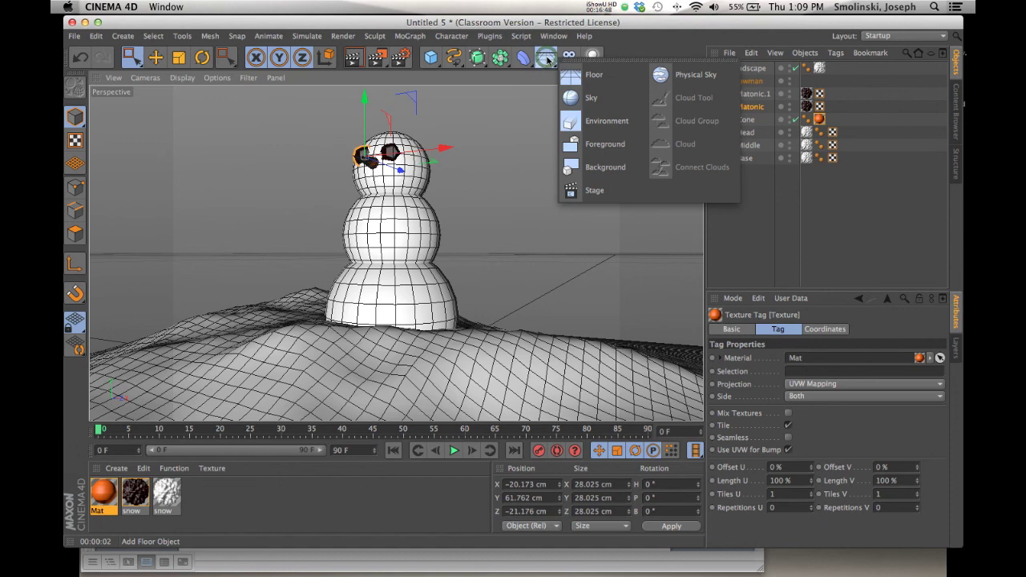
click(664, 76)
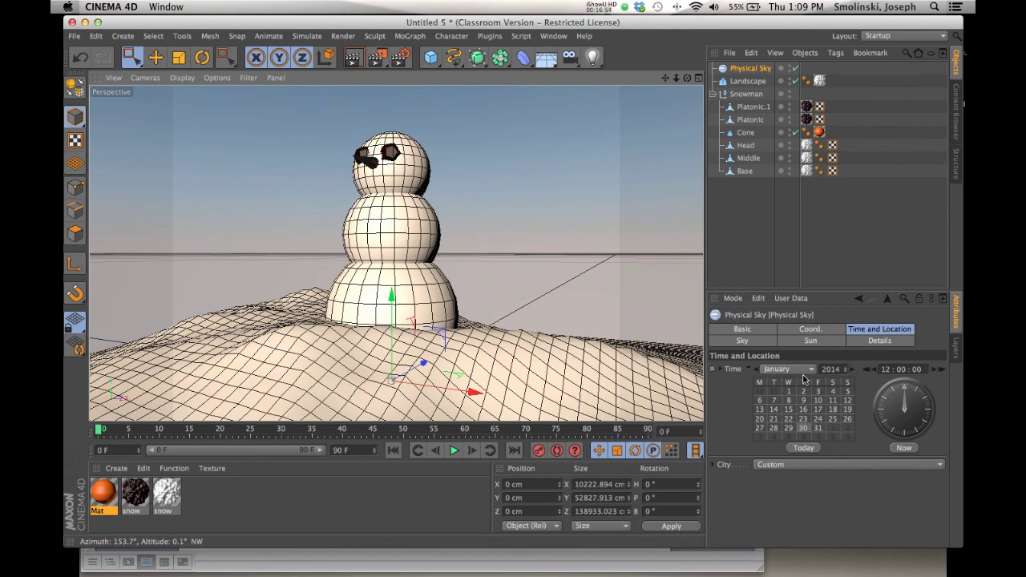
Set the Physical Sky's time of day to 10:00:00 and render the view.
click(866, 371)
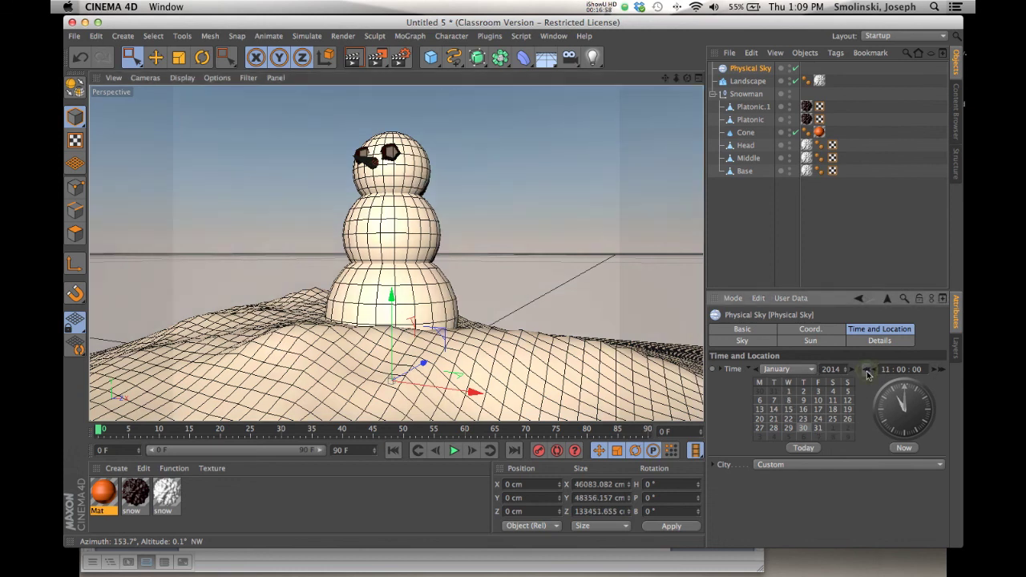
click(867, 371)
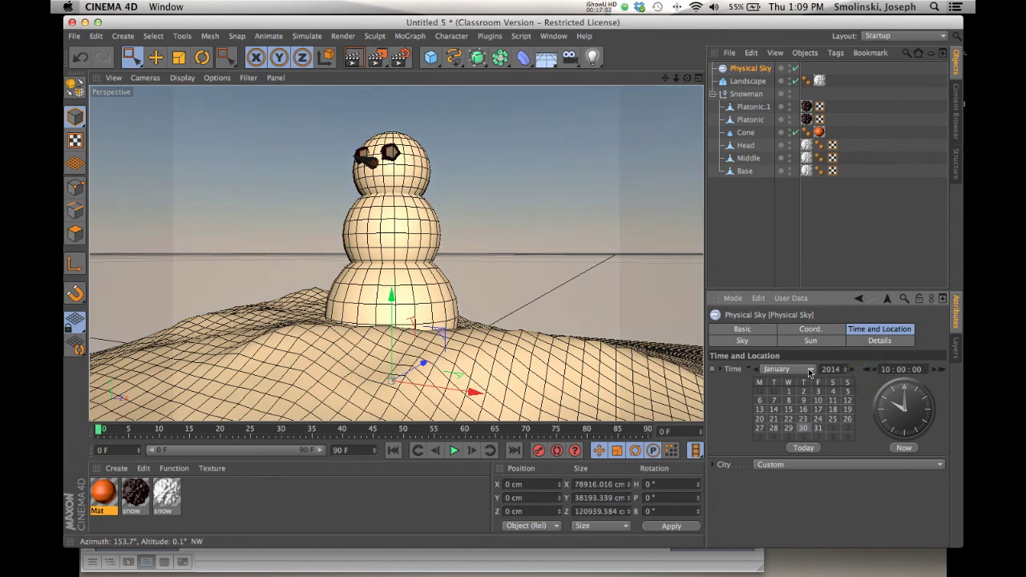
click(353, 59)
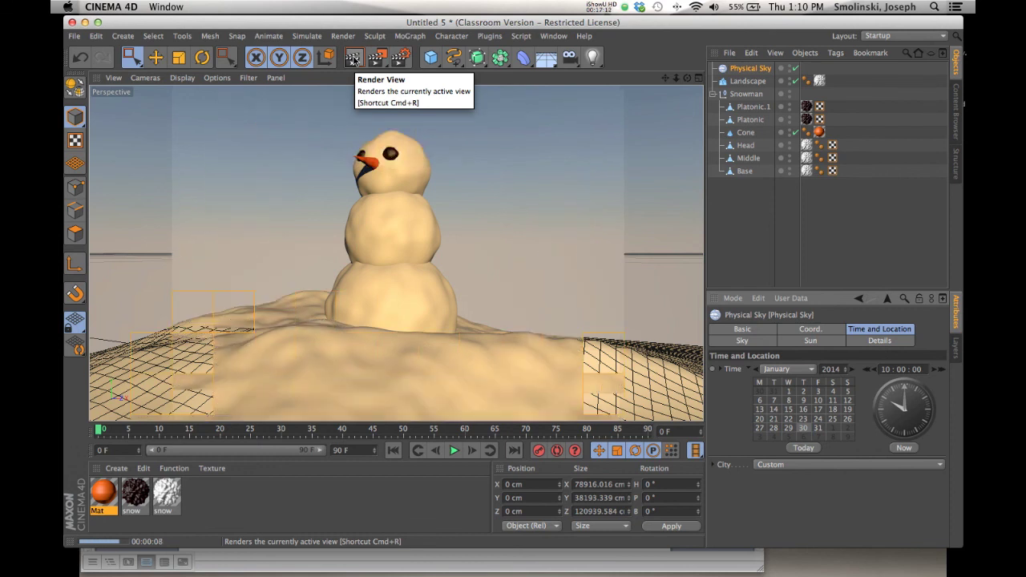
Set the Physical Sky's month to May and its time of day to 13:01:00, and render the view.
click(807, 372)
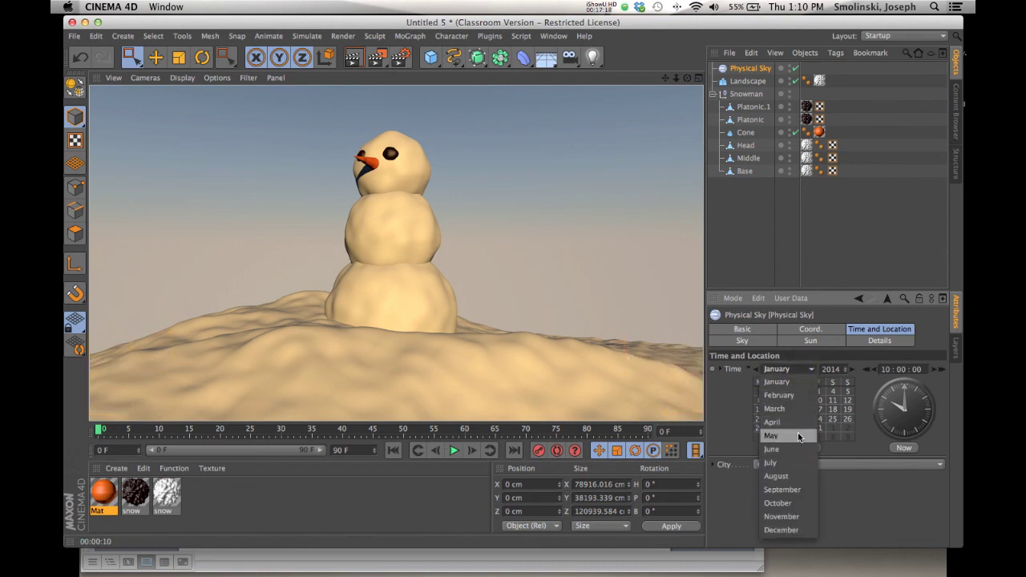
click(771, 435)
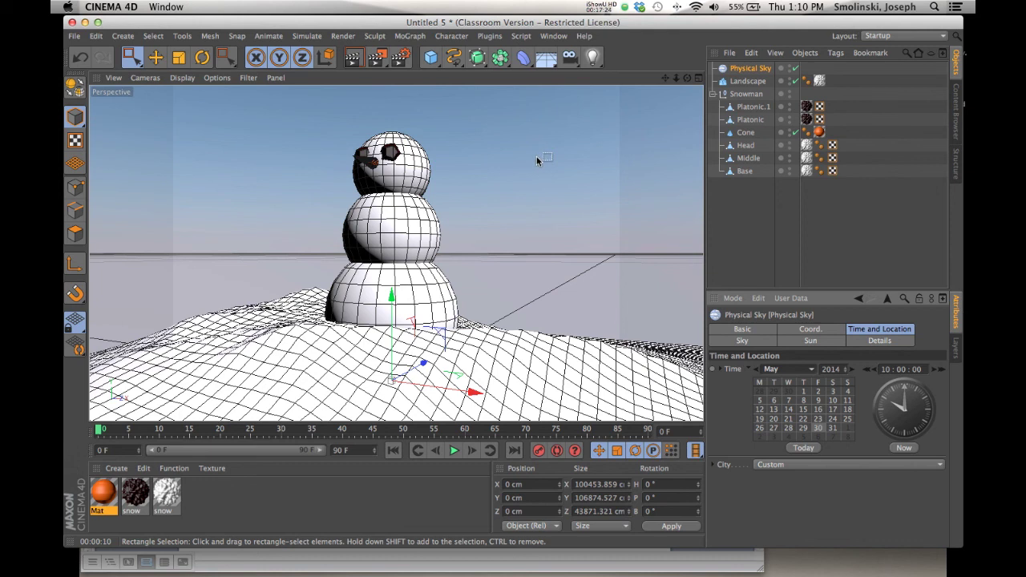
click(935, 370)
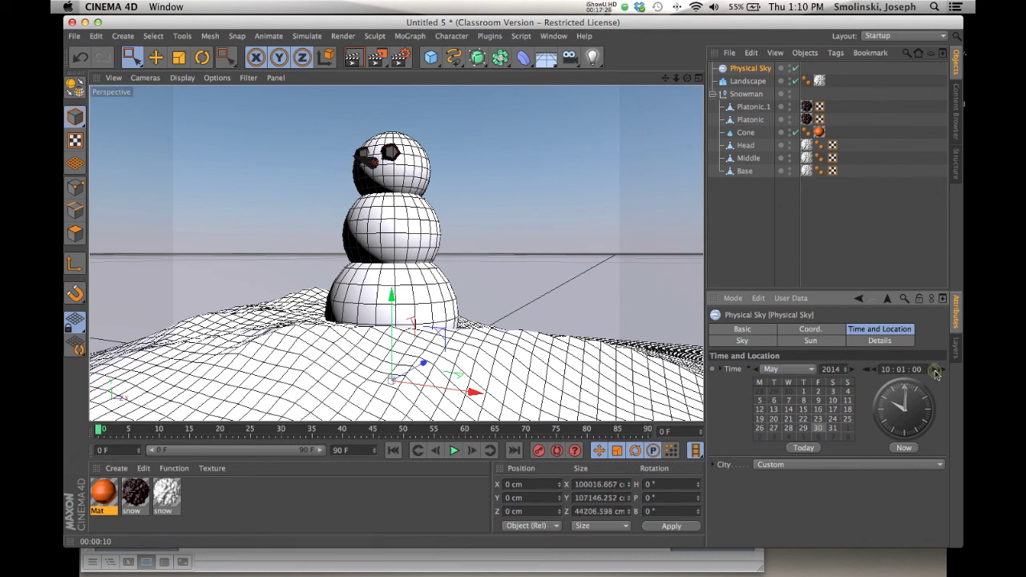
drag(934, 372, 942, 372)
click(942, 370)
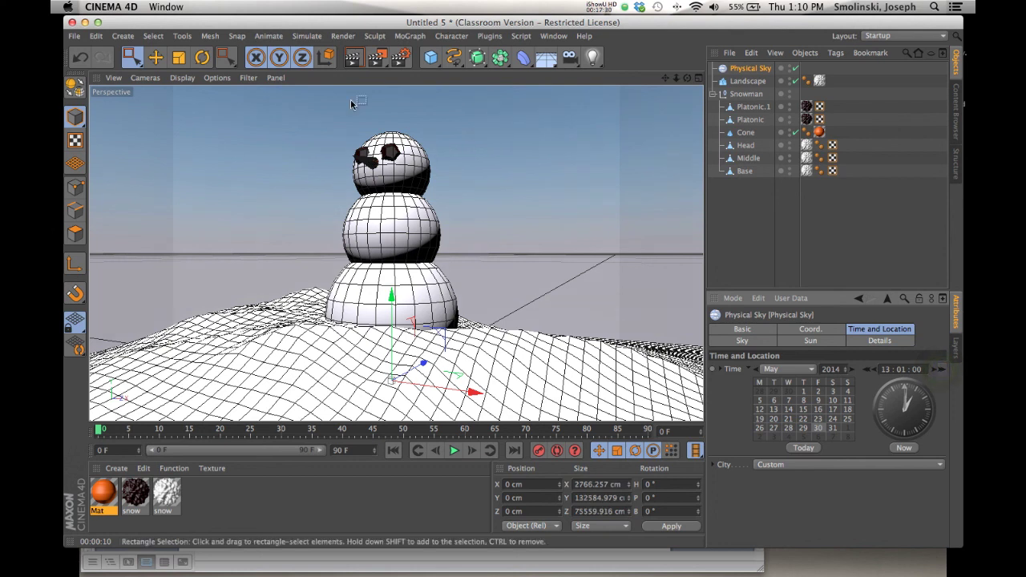
click(353, 59)
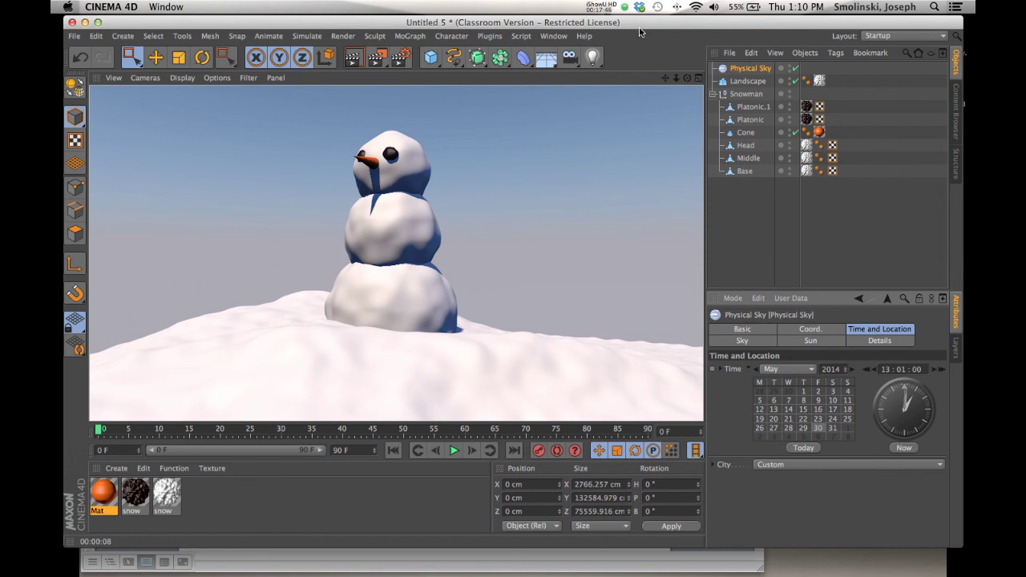
click(435, 64)
click(116, 469)
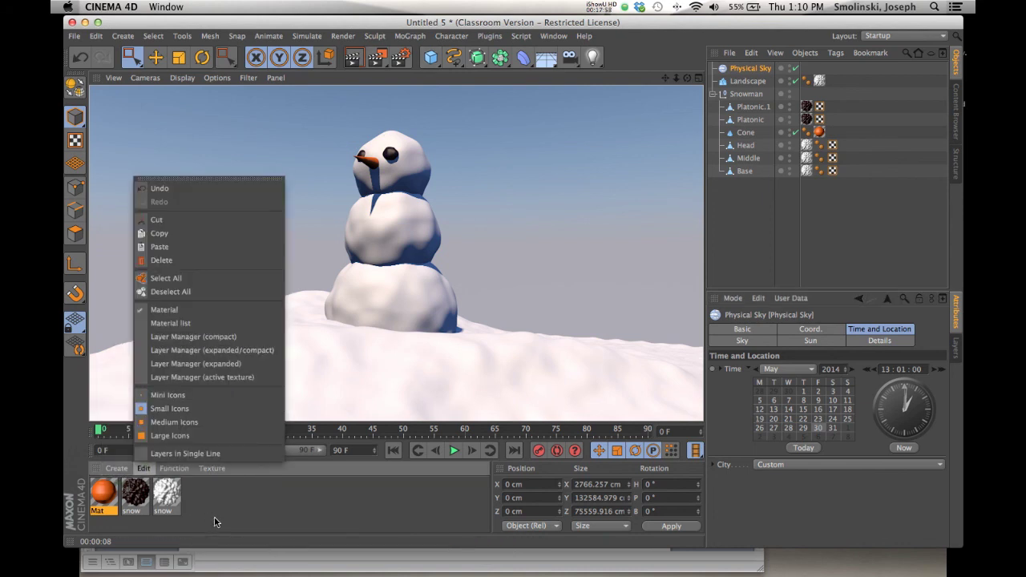
click(234, 514)
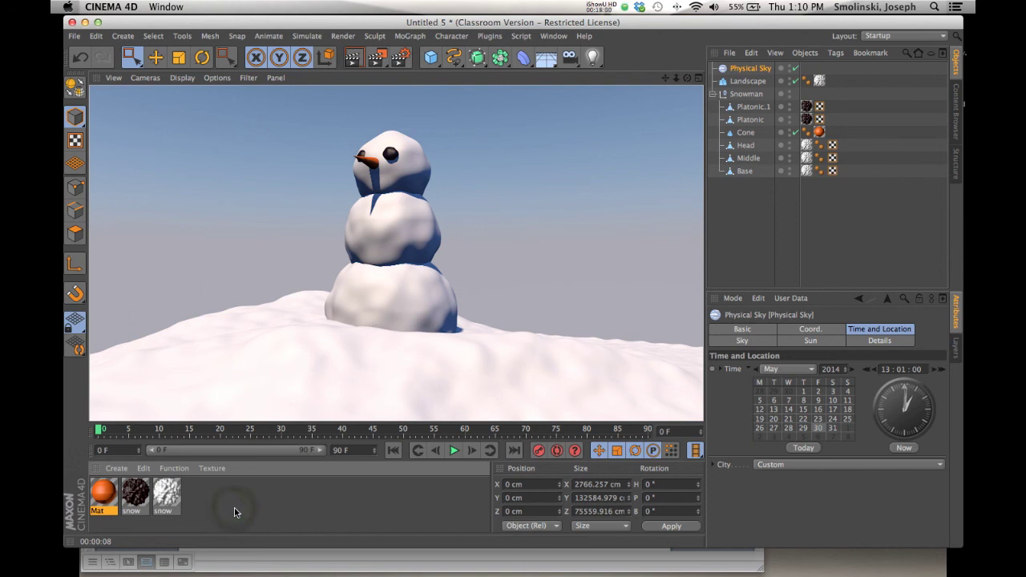